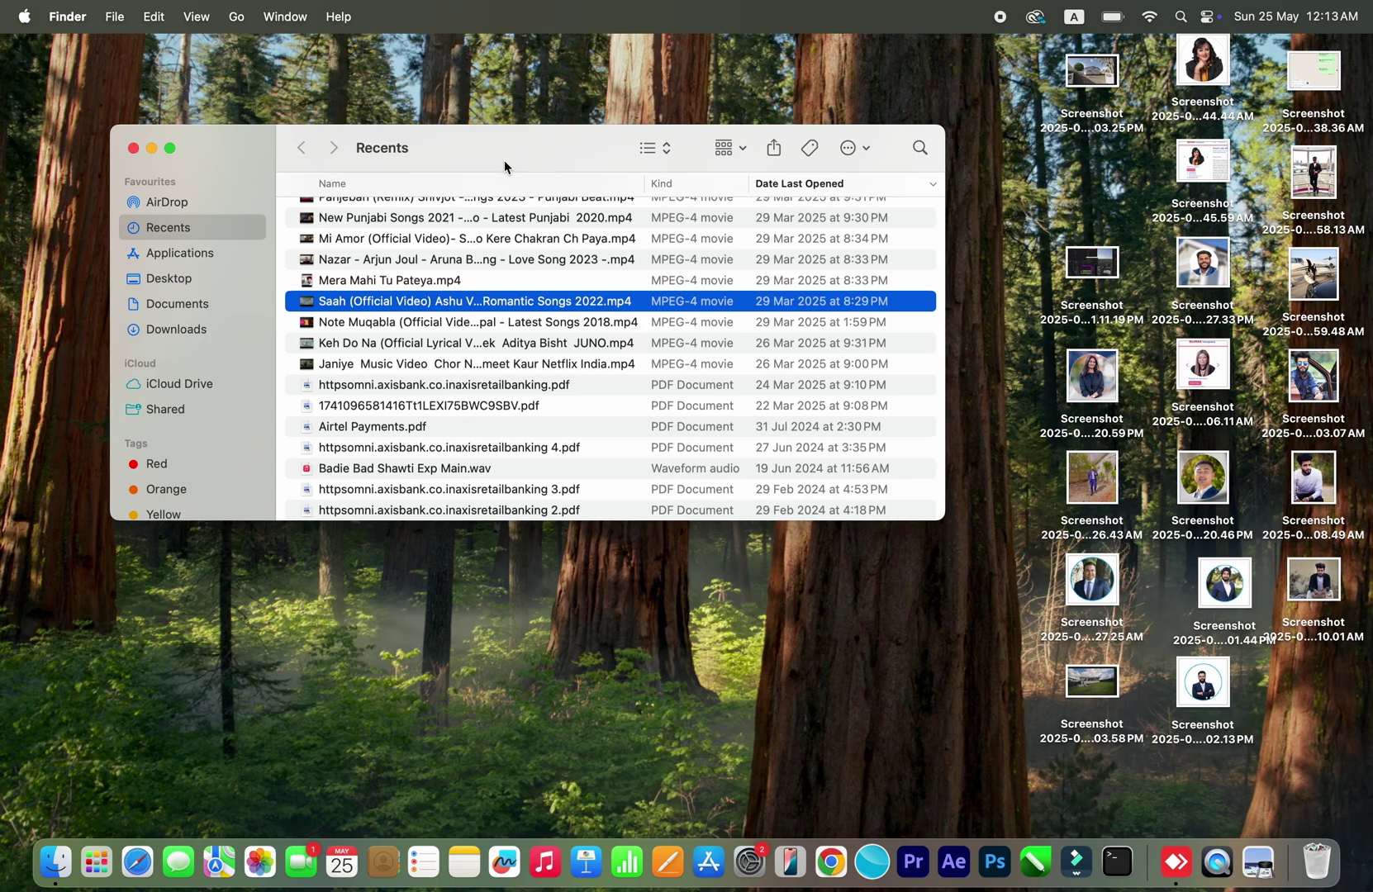
# Step: Minimize the Finder Recents window so the desktop is clear
pyautogui.click(153, 149)
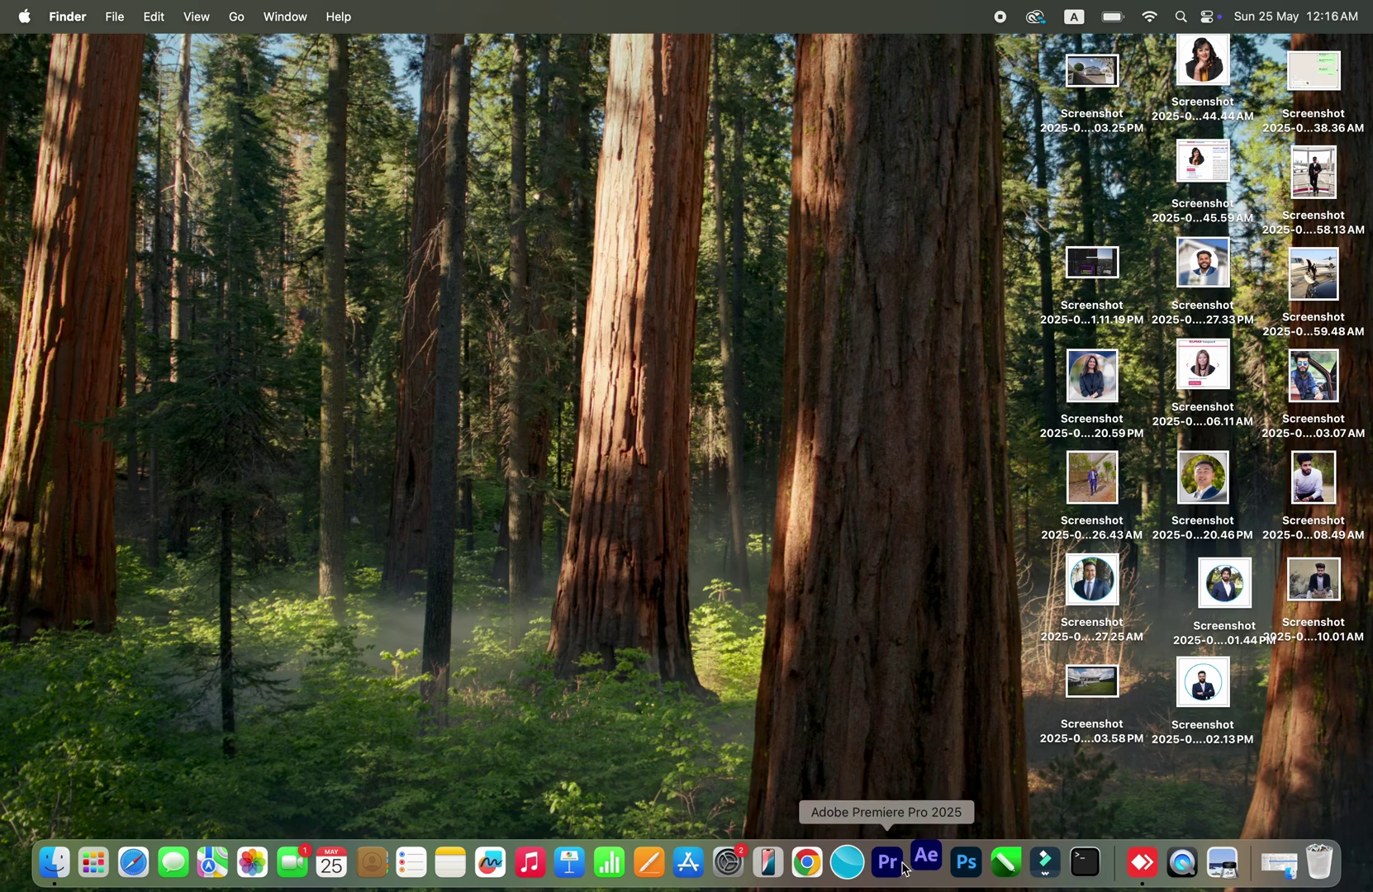
# Step: Launch After Effects 2025 from the Dock to reach its Home screen of recent projects
pyautogui.click(886, 864)
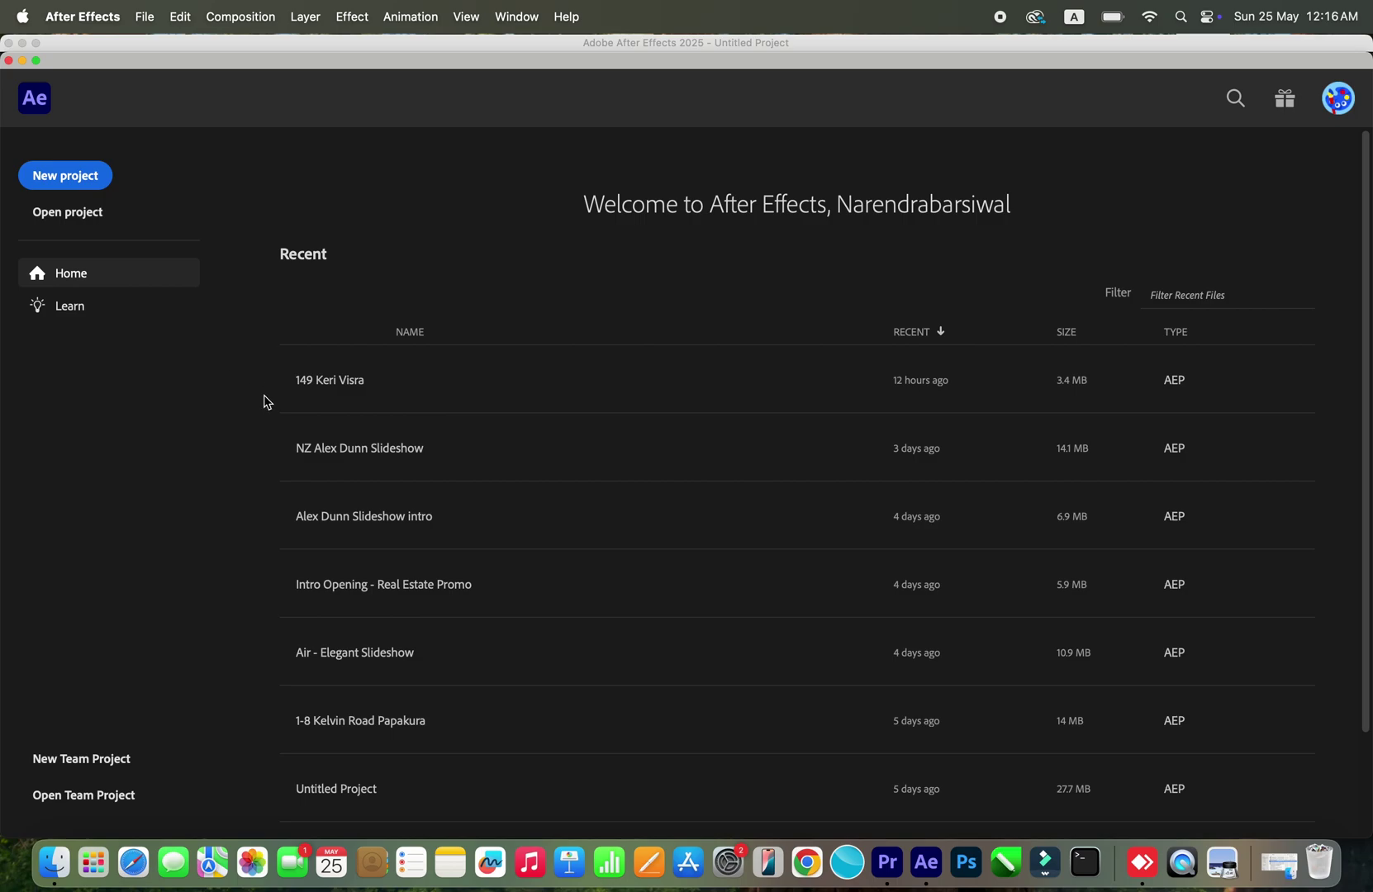
pyautogui.scroll(-2, 377, 398)
pyautogui.scroll(2, 379, 402)
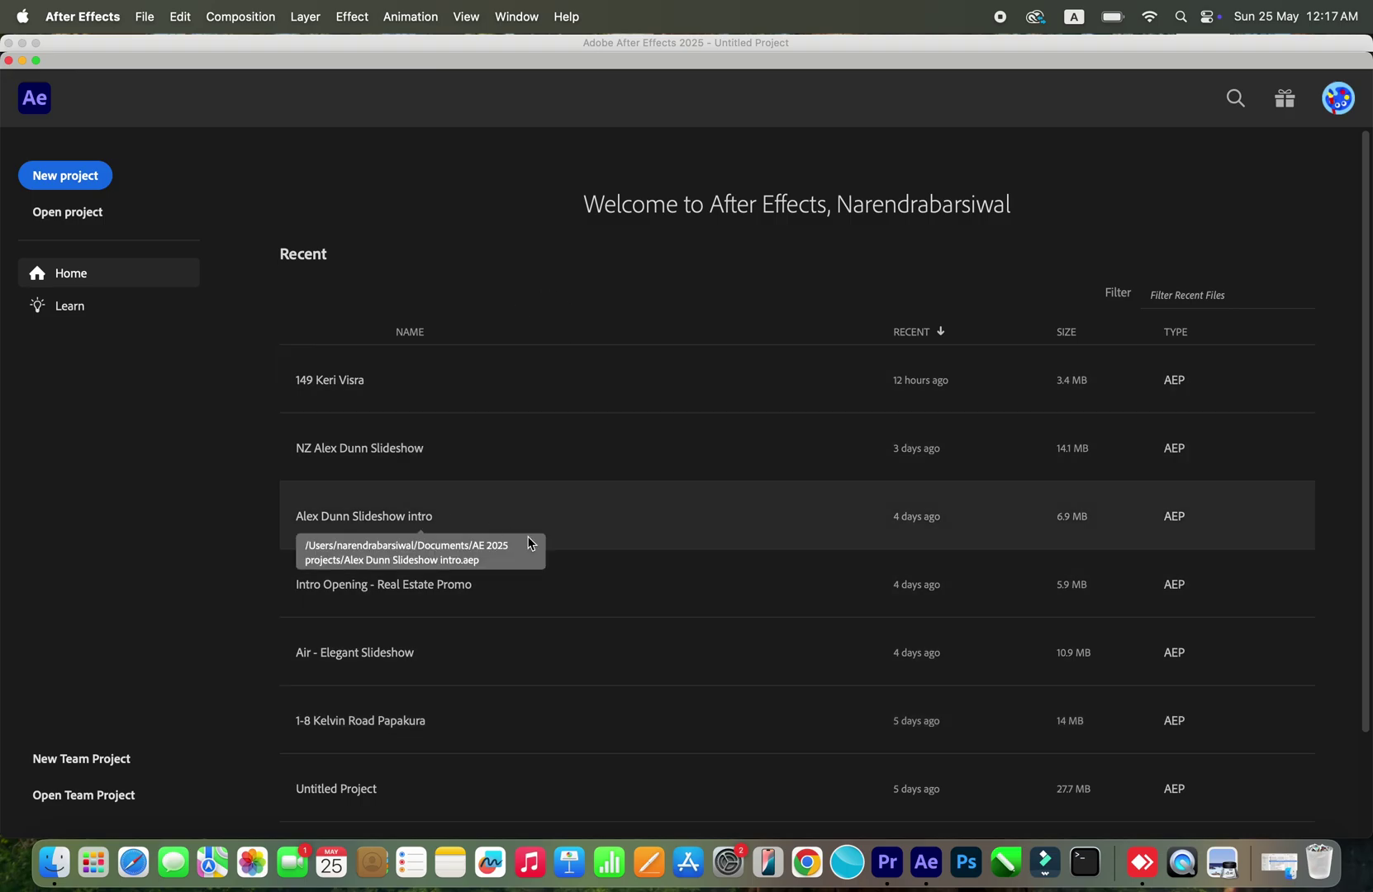
pyautogui.press('super+Tab')
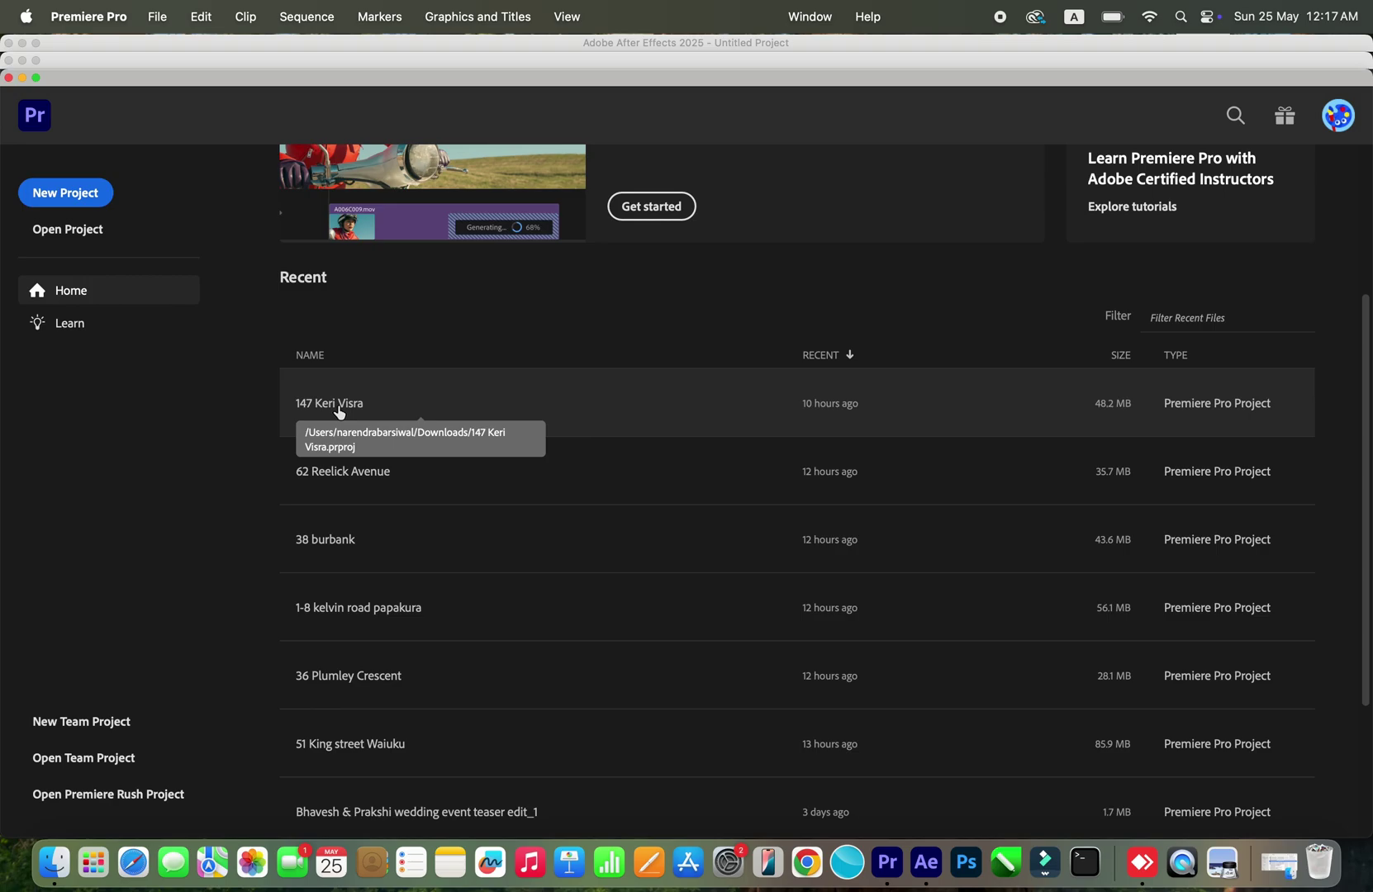
pyautogui.click(340, 412)
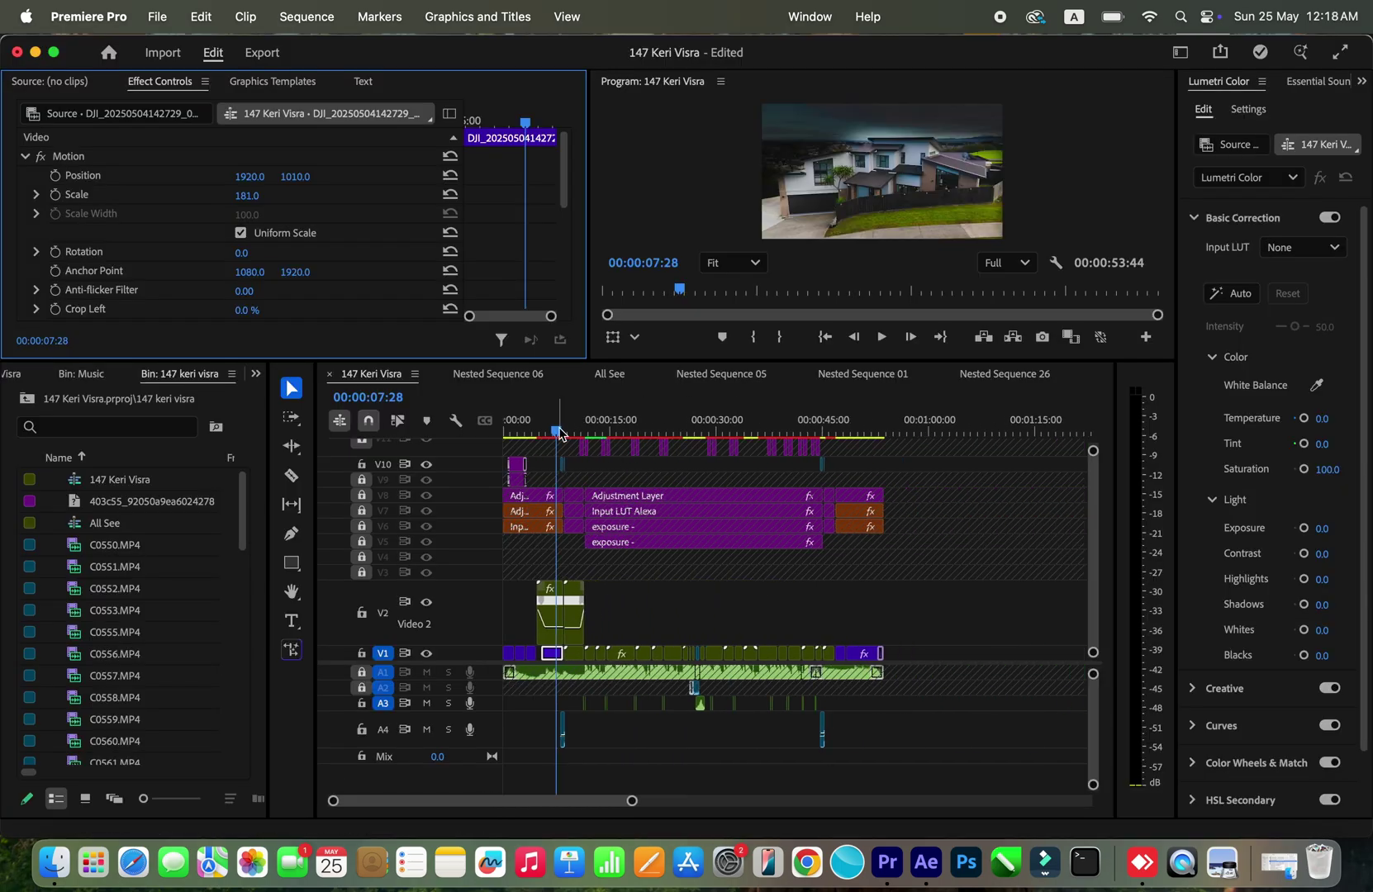
pyautogui.press('Home')
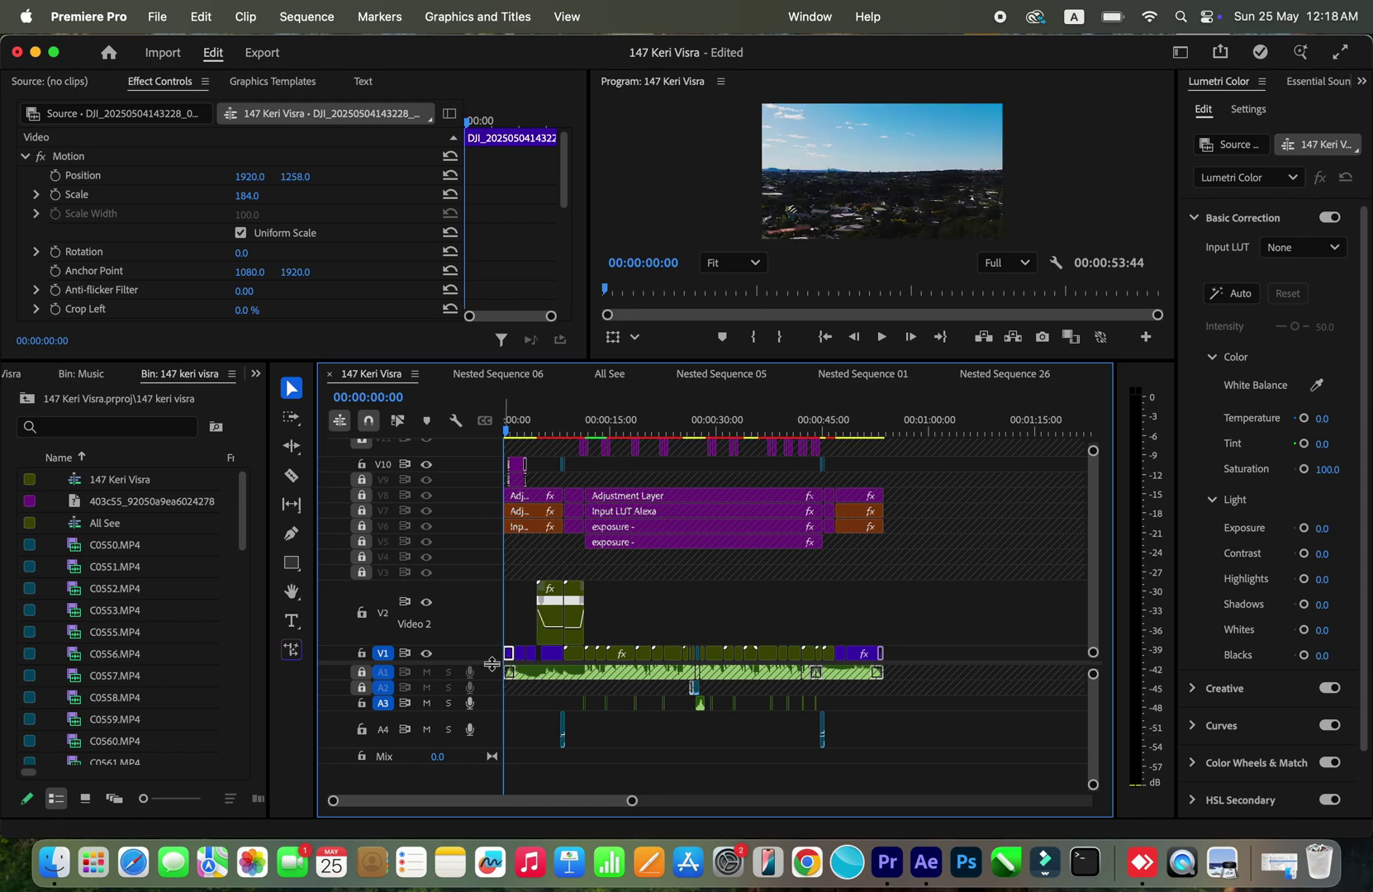
pyautogui.scroll(1, 521, 698)
pyautogui.moveTo(629, 801); pyautogui.dragTo(487, 801)
# Step: Preview the titled aerial shot up to 05:31 and mute audio track A1
pyautogui.moveTo(506, 428); pyautogui.dragTo(583, 432)
pyautogui.press('space')
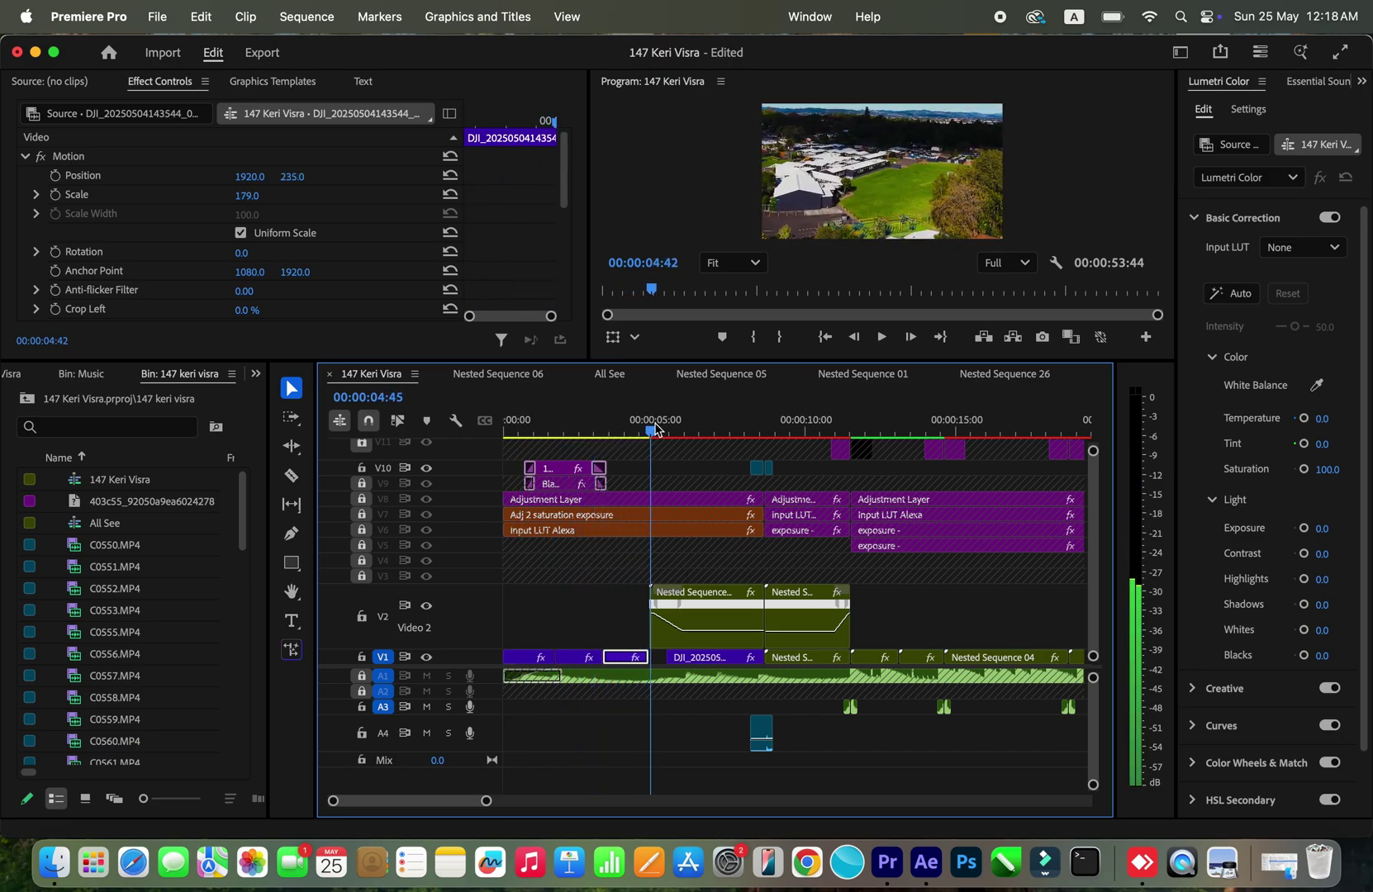
pyautogui.press('space')
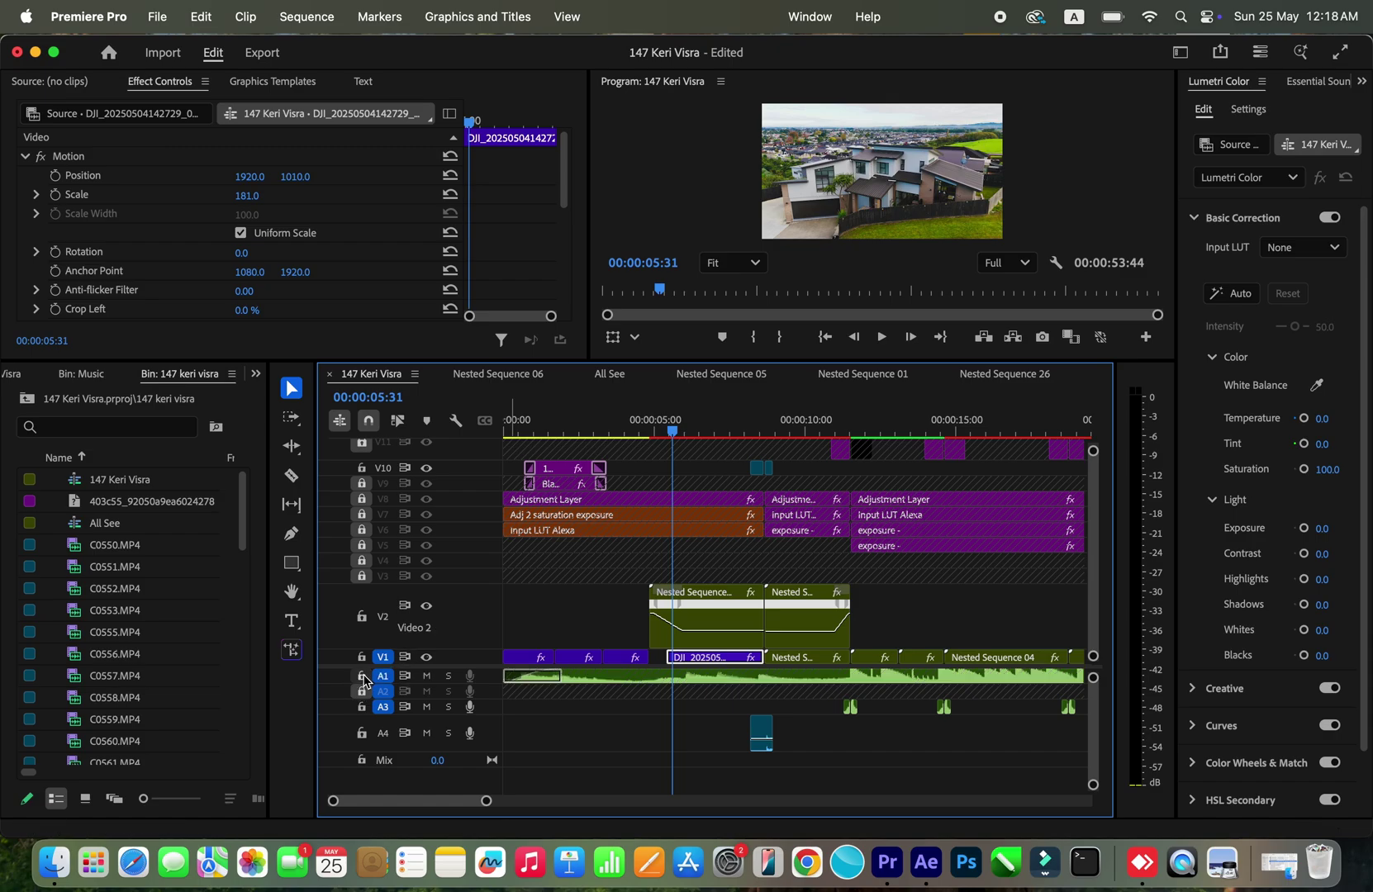
pyautogui.click(622, 678)
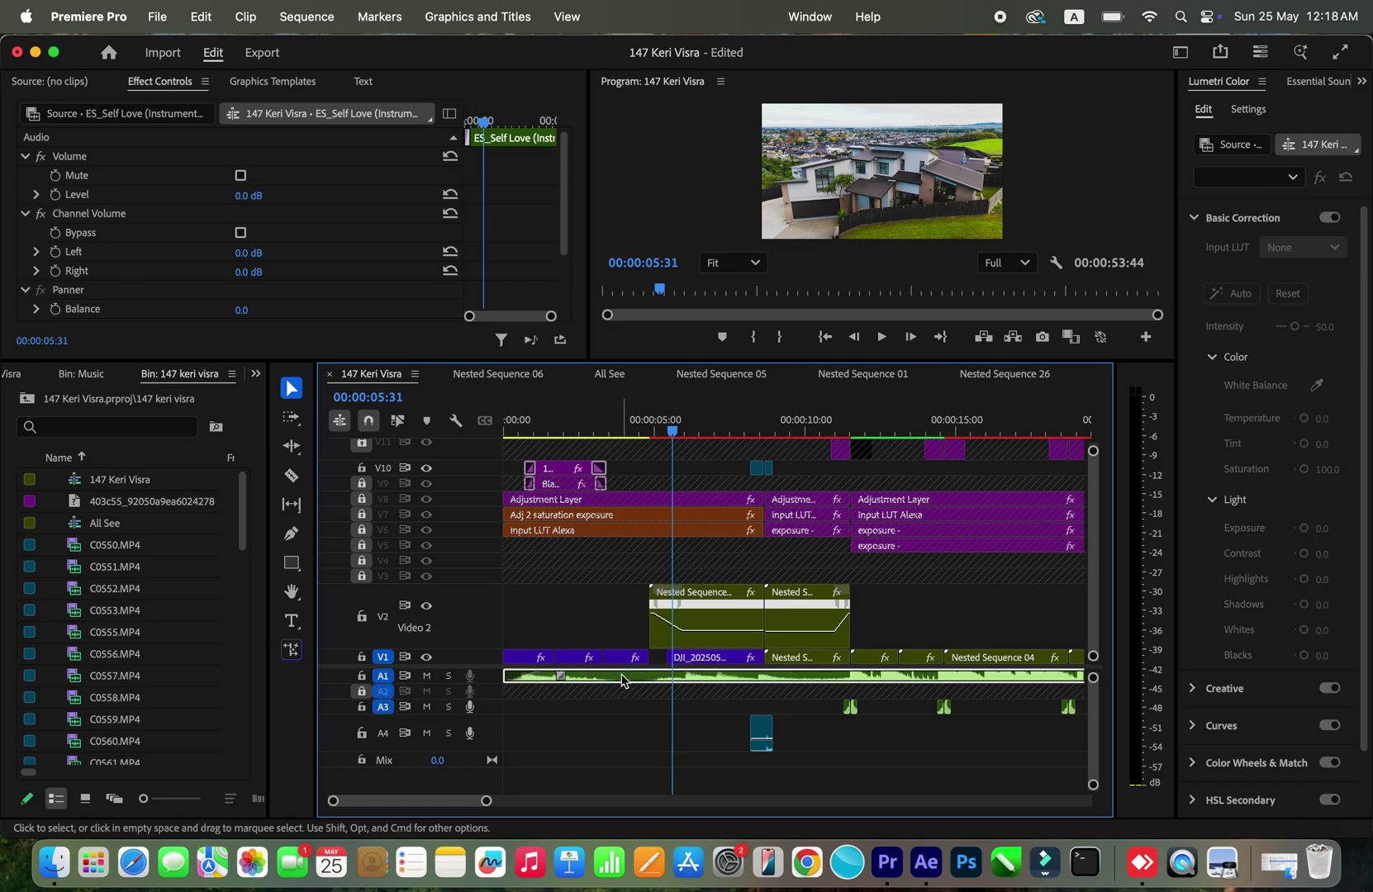
pyautogui.click(430, 679)
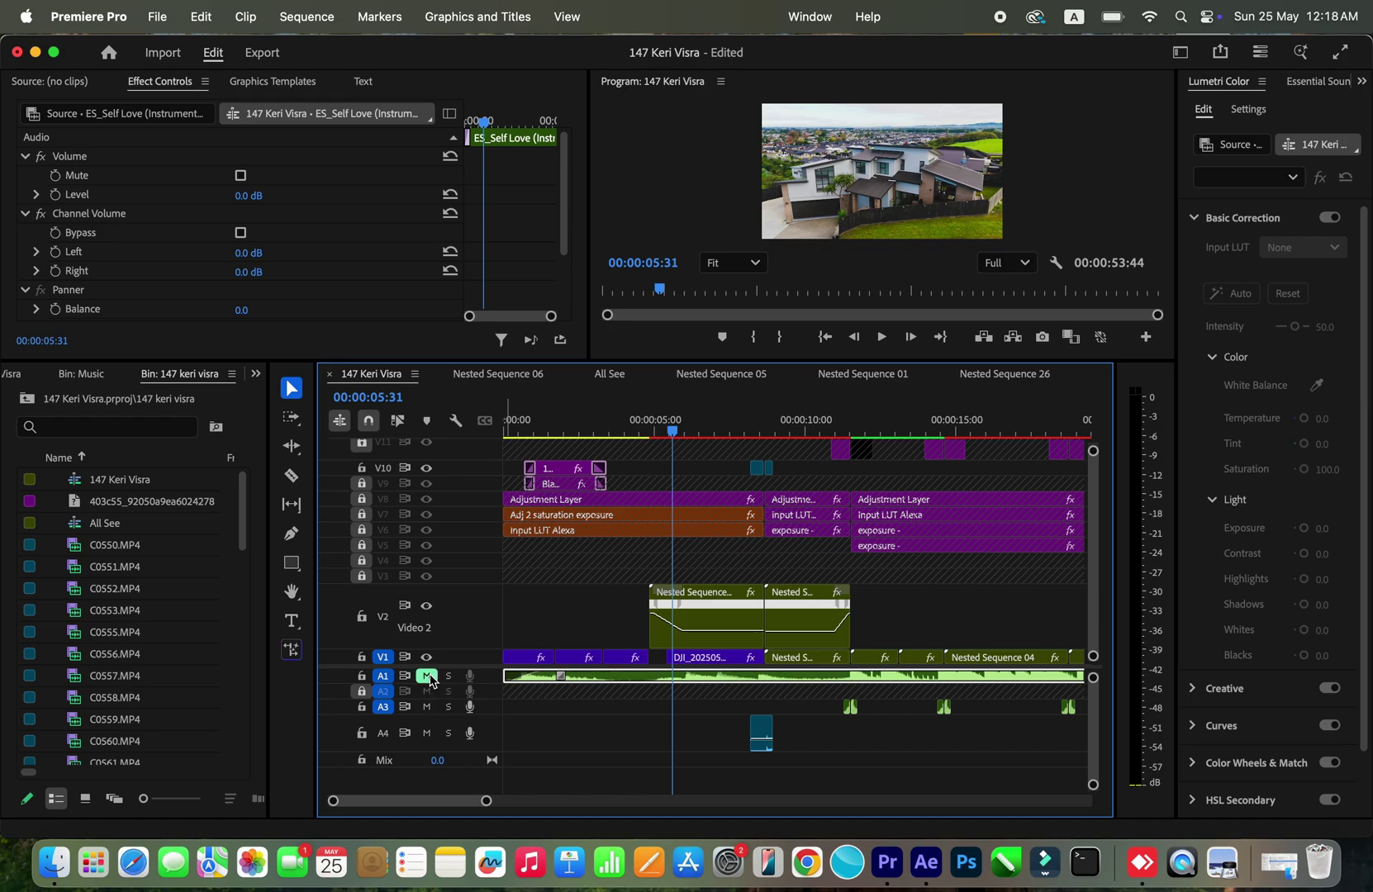
pyautogui.click(727, 625)
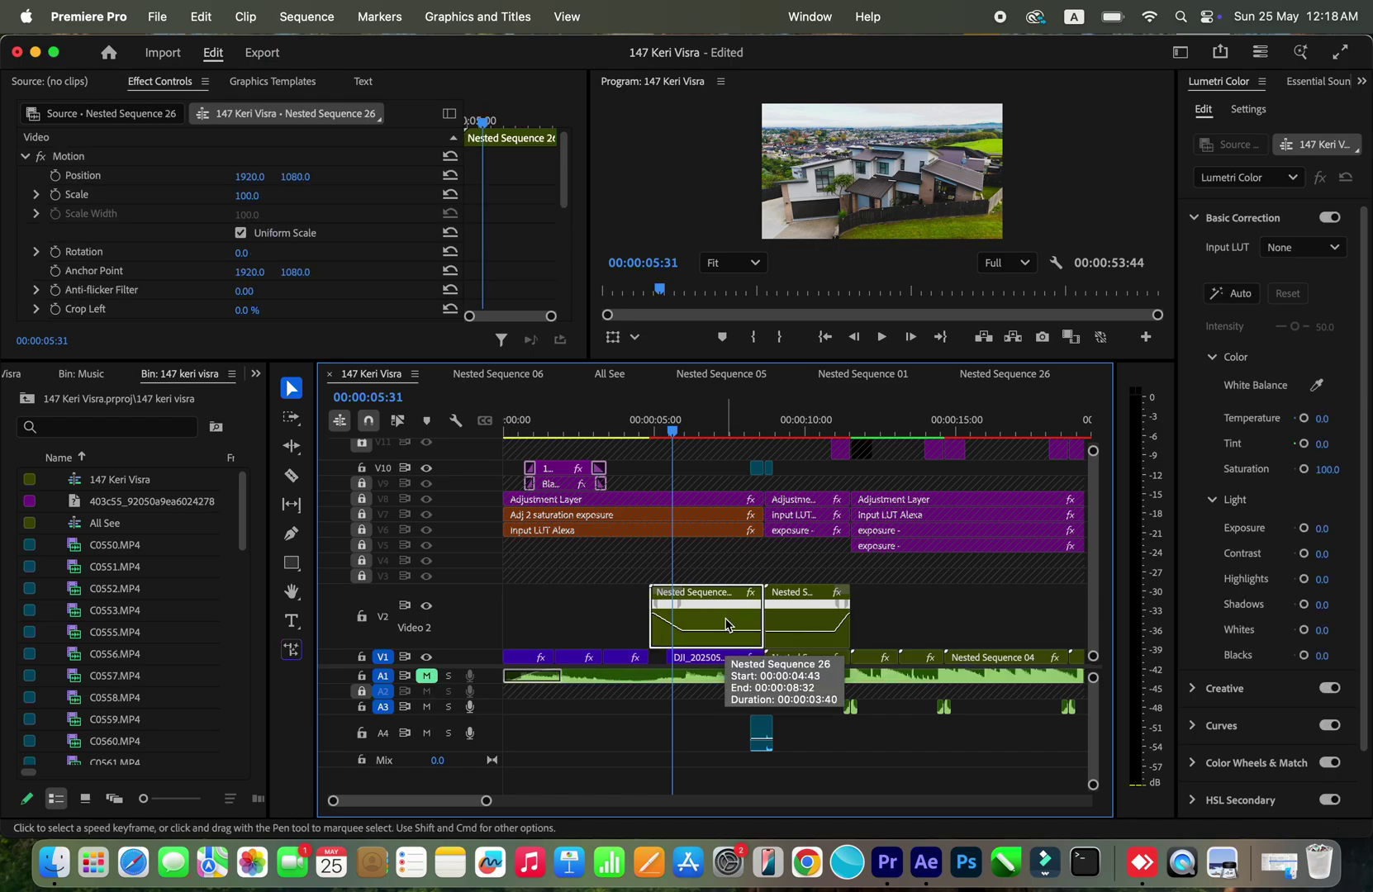
# Step: Enlarge the program preview and play the sequence from 04:44
pyautogui.moveTo(829, 361); pyautogui.dragTo(818, 526)
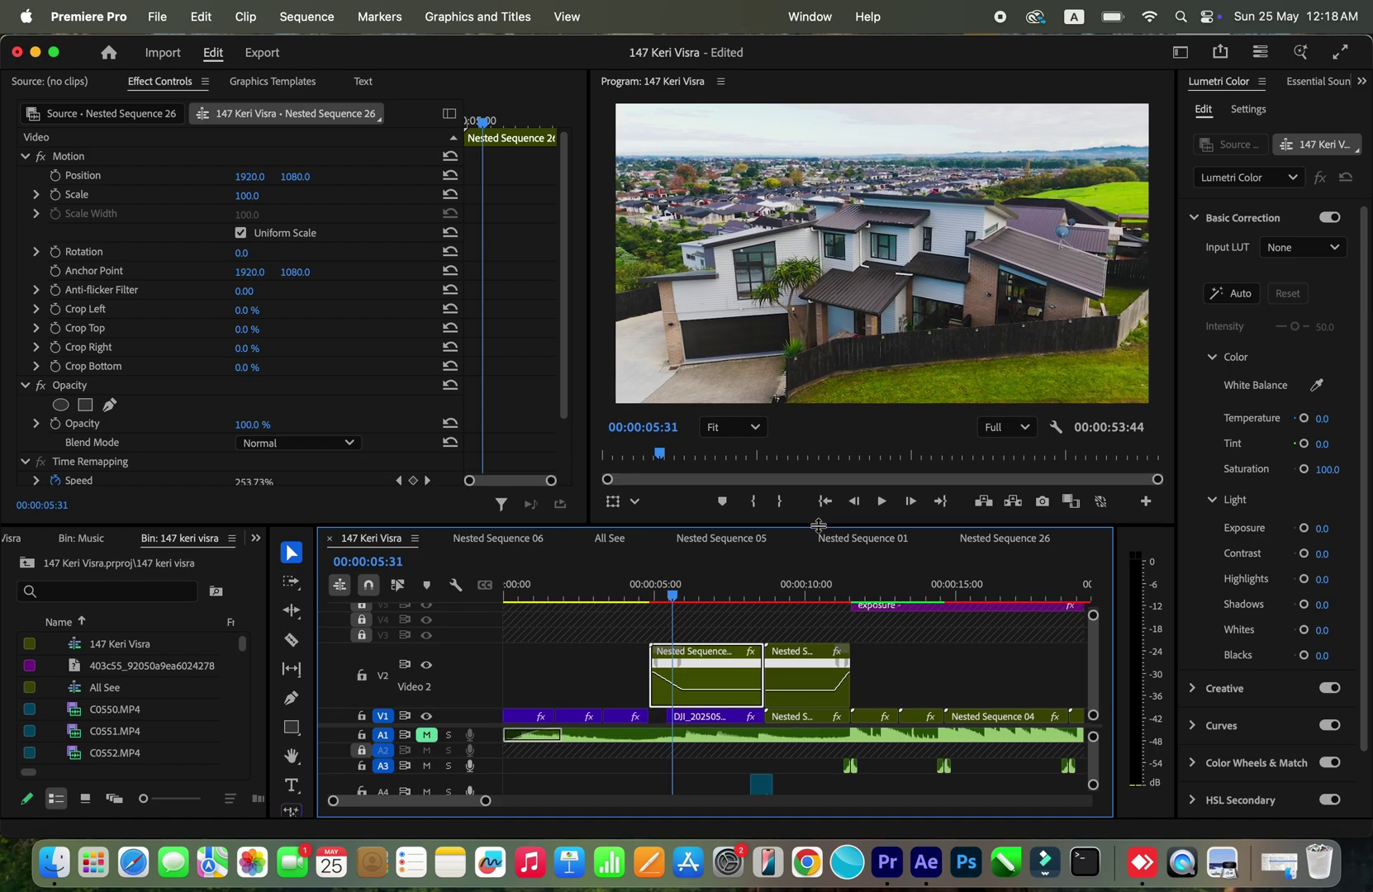
pyautogui.hscroll(2, 623, 628)
pyautogui.click(623, 585)
pyautogui.moveTo(623, 586); pyautogui.dragTo(596, 586)
pyautogui.press('space')
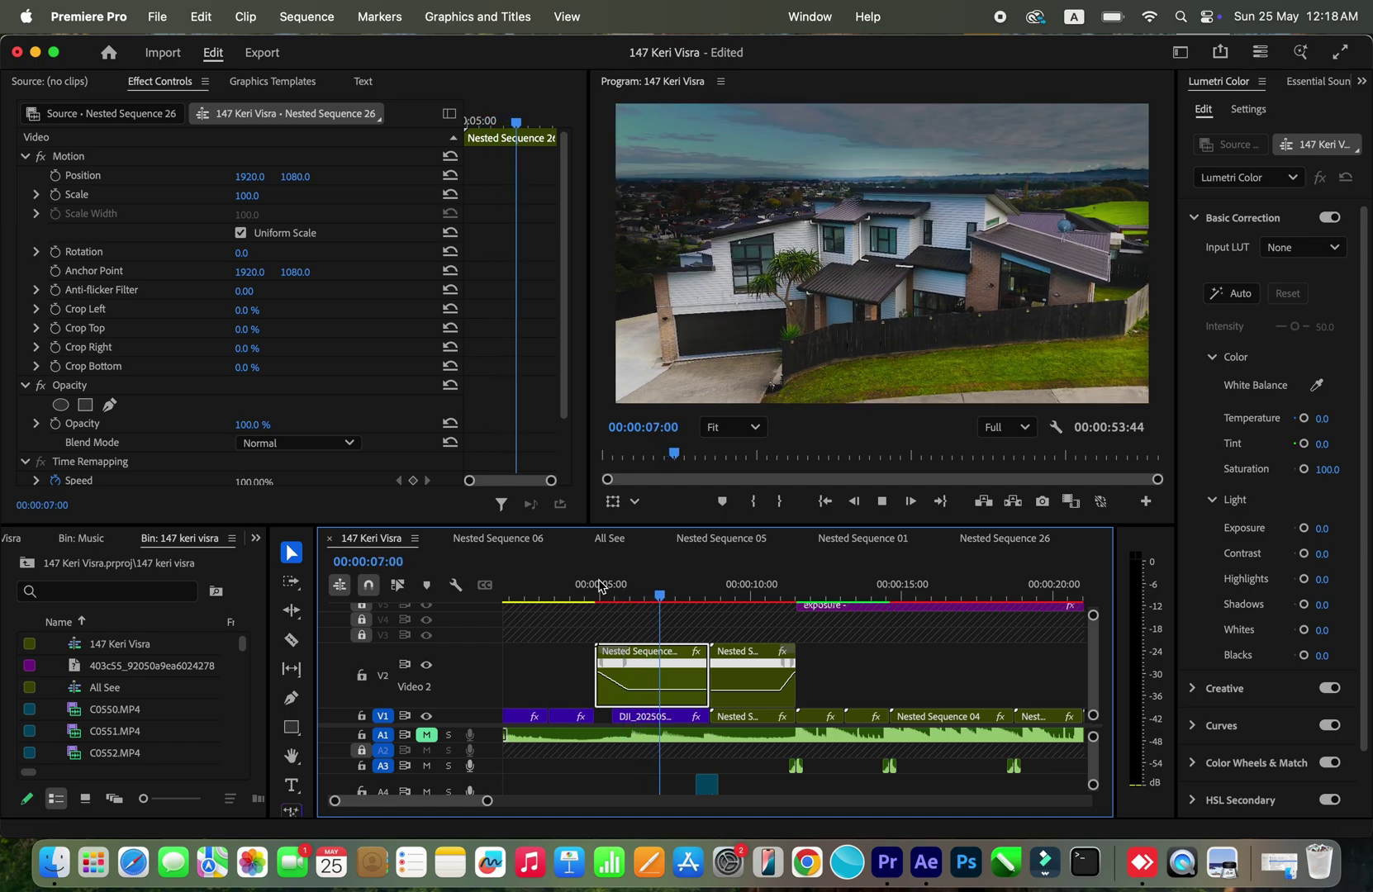
pyautogui.press('space')
pyautogui.press('space')
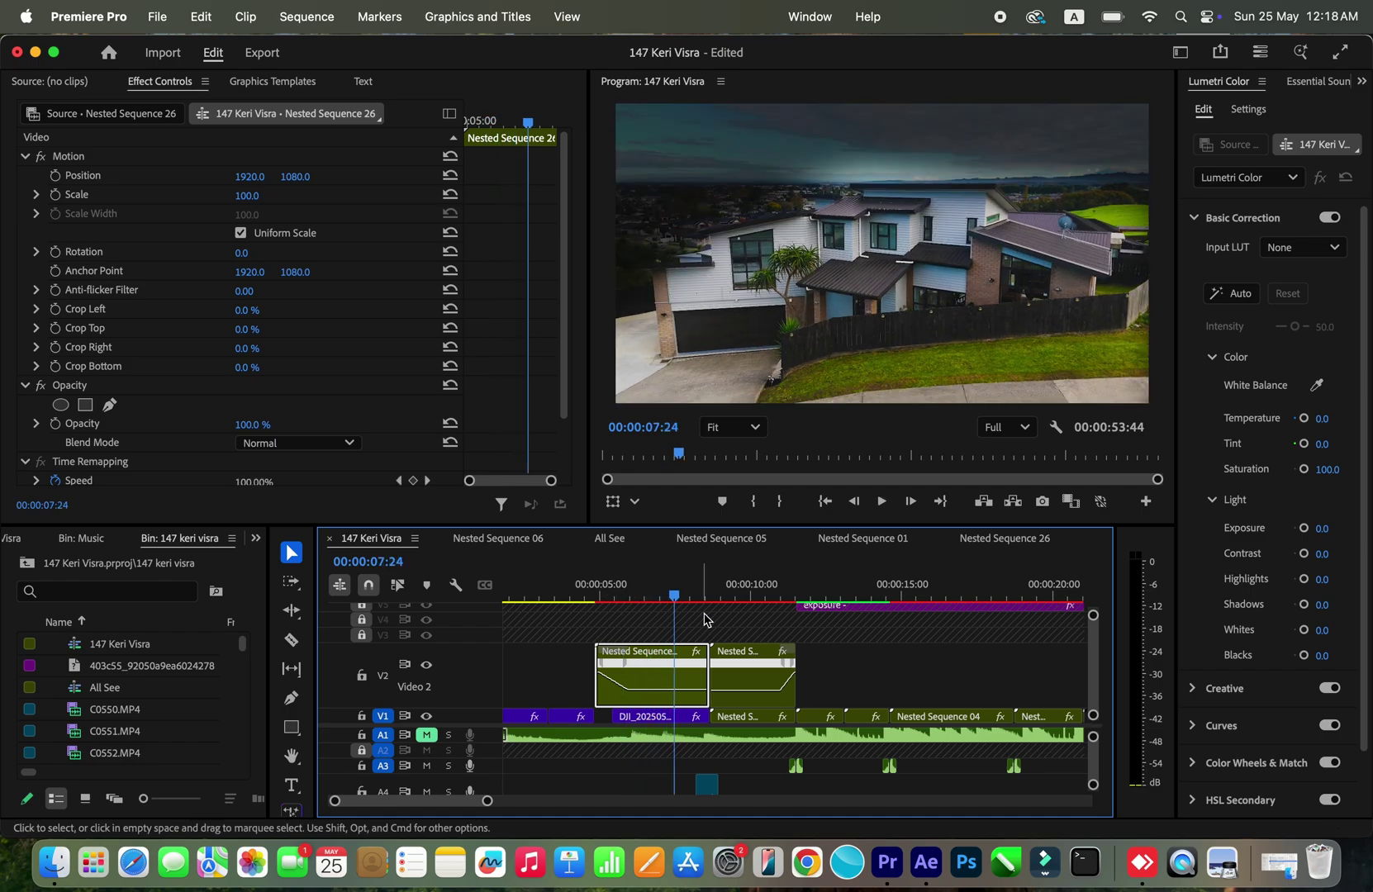
# Step: Mark an in point at 04:39 and an out point at 11:26
pyautogui.click(743, 595)
pyautogui.moveTo(743, 595); pyautogui.dragTo(595, 588)
pyautogui.press('i')
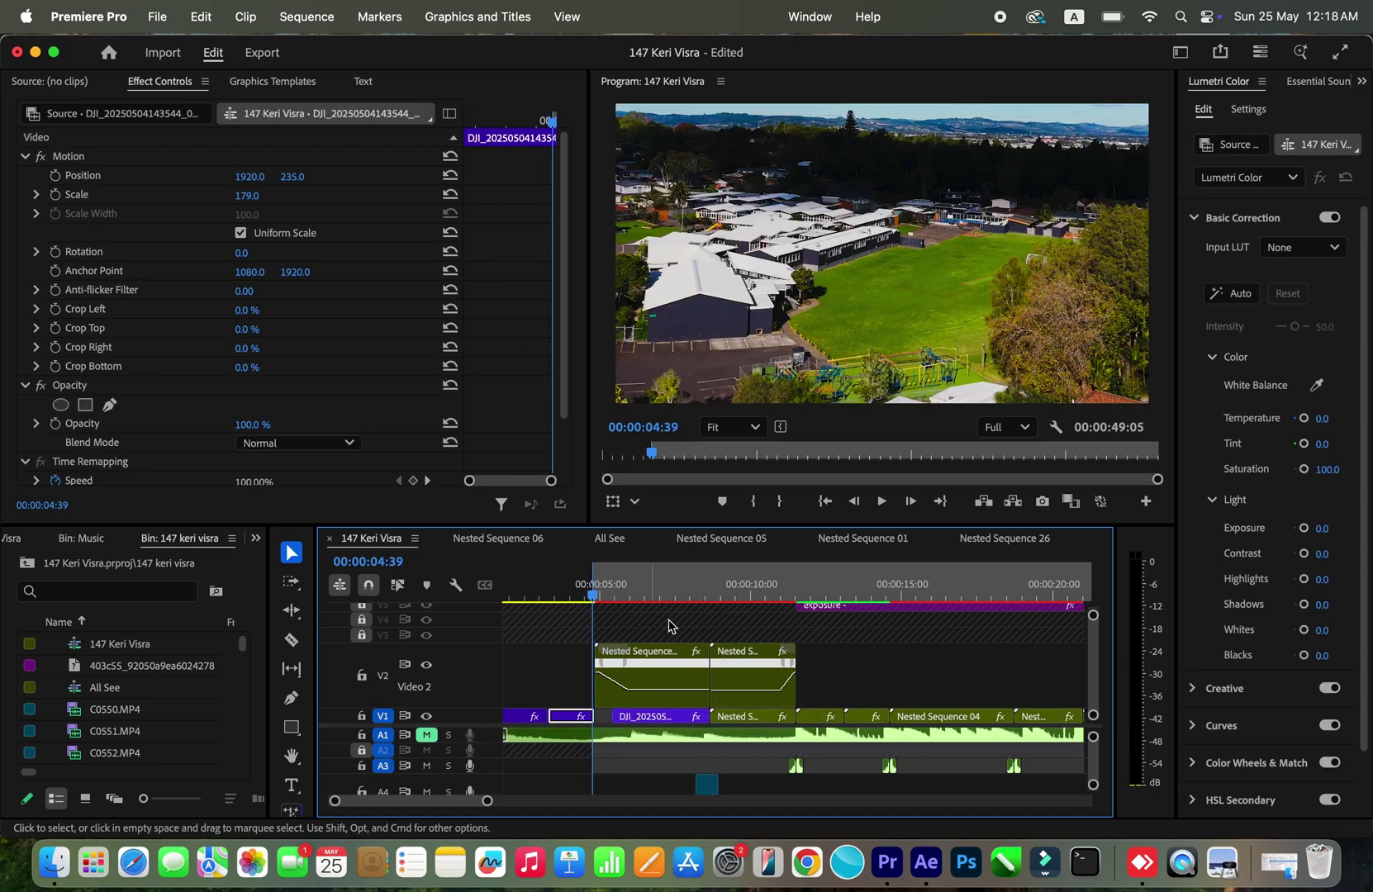
pyautogui.click(798, 595)
pyautogui.press('o')
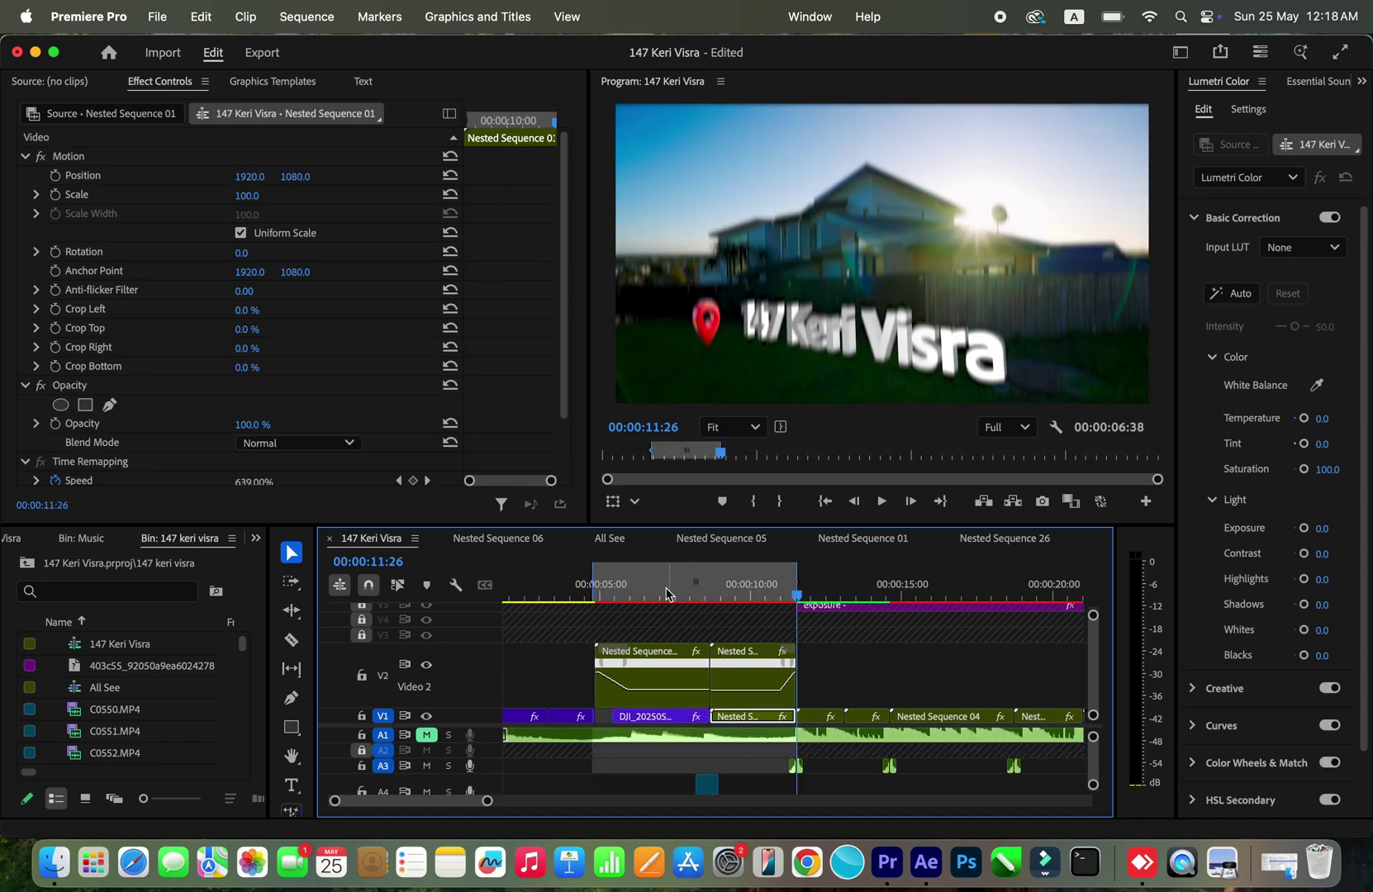
# Step: Play the house title shot from 06:38 to 07:38 and select the DJI clip
pyautogui.click(657, 591)
pyautogui.moveTo(655, 590)
pyautogui.mouseDown()
pyautogui.moveTo(742, 598)
pyautogui.moveTo(641, 600)
pyautogui.mouseUp()
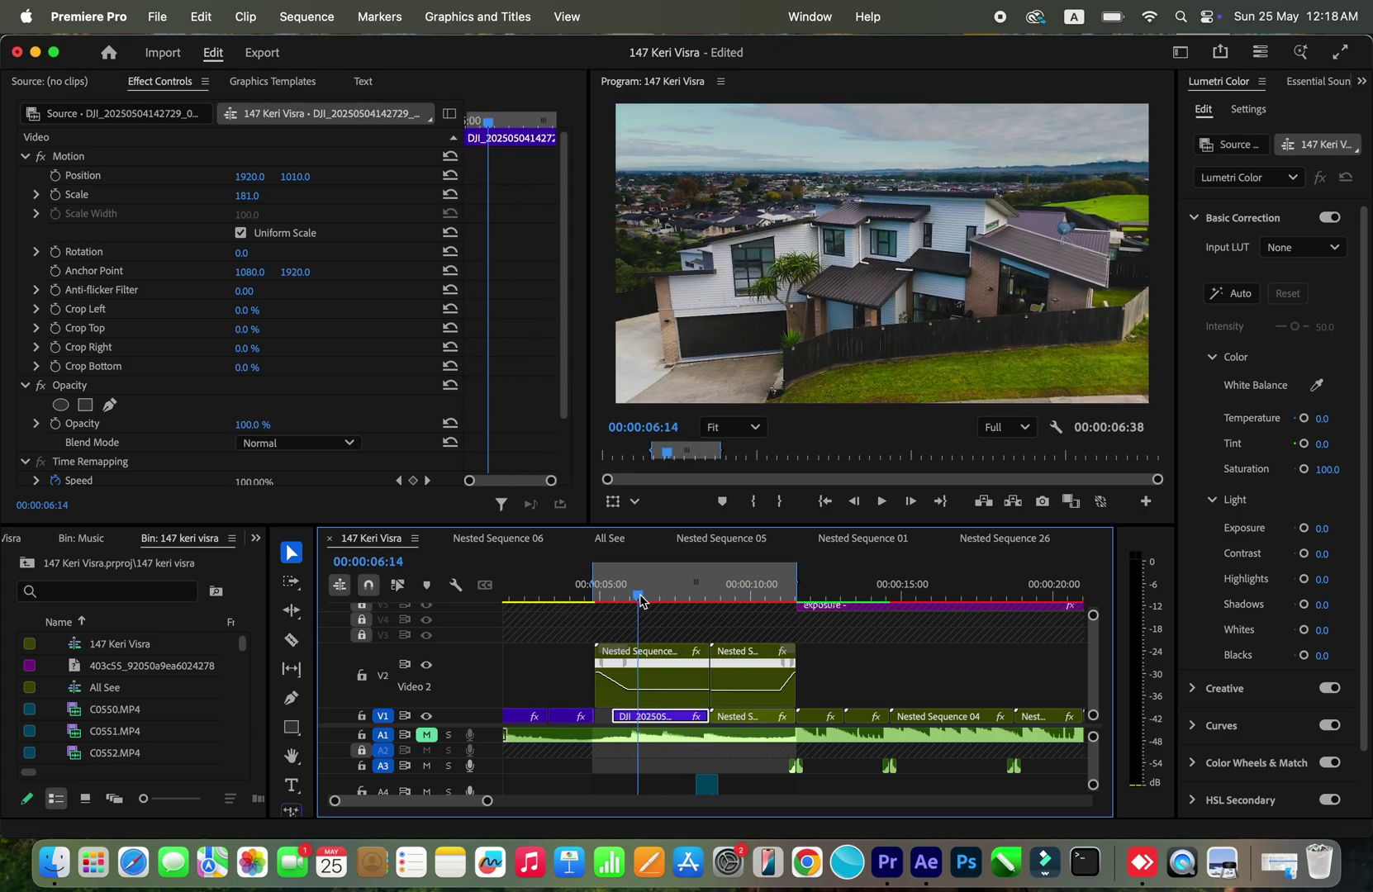
pyautogui.moveTo(641, 601); pyautogui.dragTo(653, 597)
pyautogui.press('space')
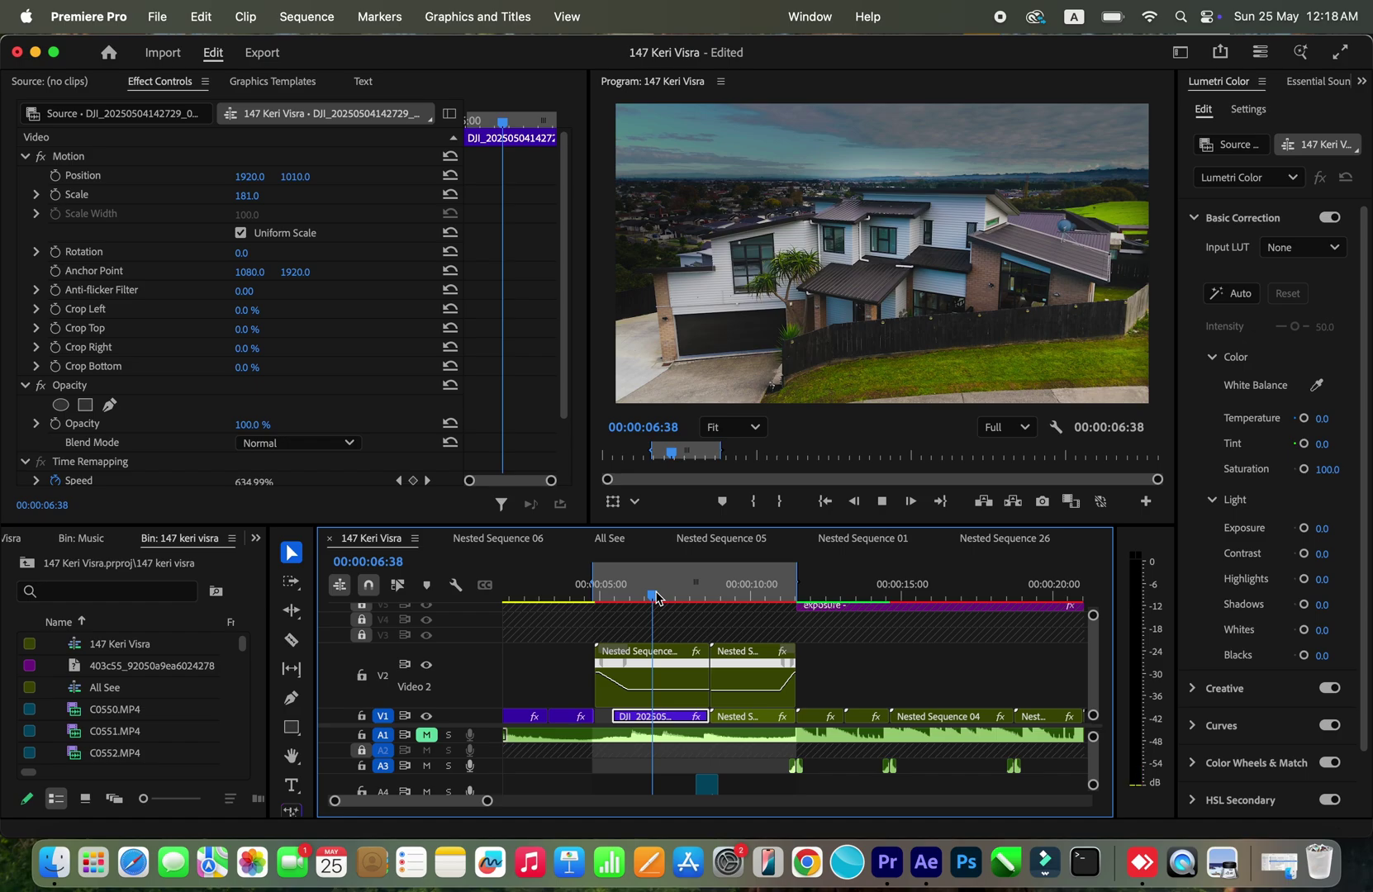
pyautogui.press('space')
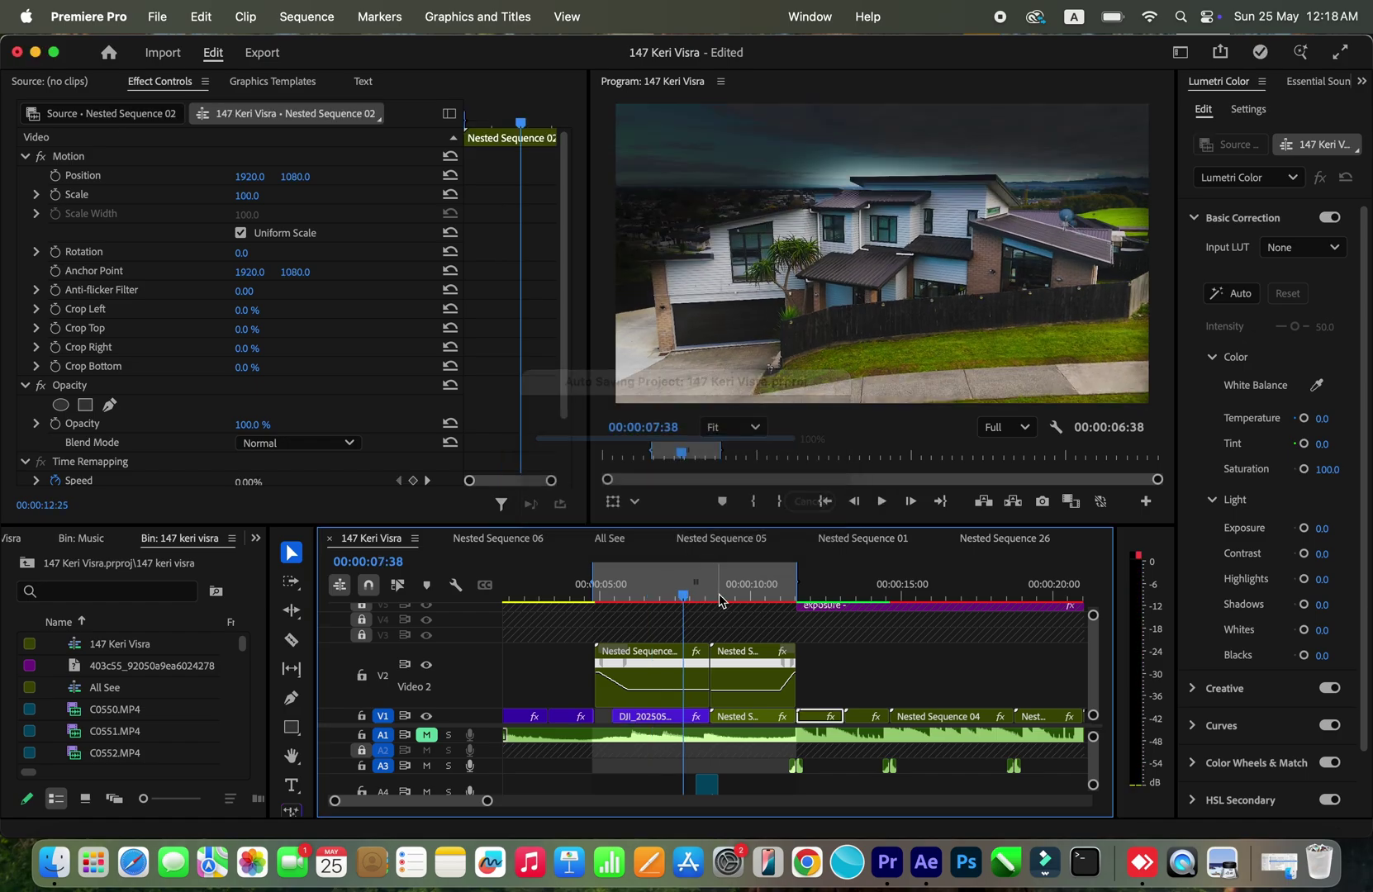
pyautogui.press('d')
pyautogui.moveTo(680, 599)
pyautogui.mouseDown()
pyautogui.moveTo(653, 599)
pyautogui.moveTo(738, 599)
pyautogui.moveTo(671, 599)
pyautogui.mouseUp()
# Step: Render In to Out for 04:39–11:26, zoom the timeline out, and play at Full resolution
pyautogui.click(306, 18)
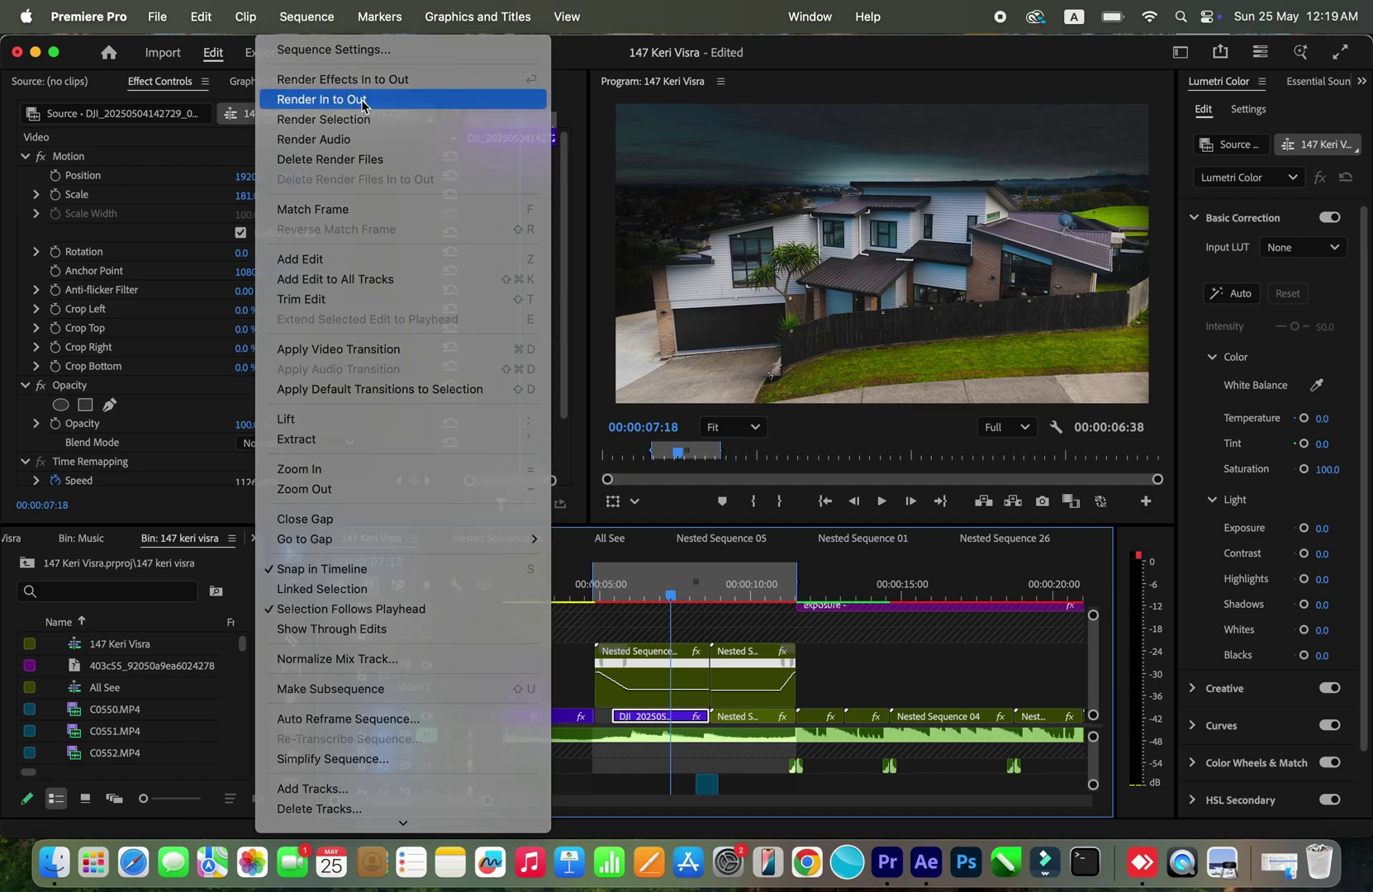
pyautogui.click(364, 99)
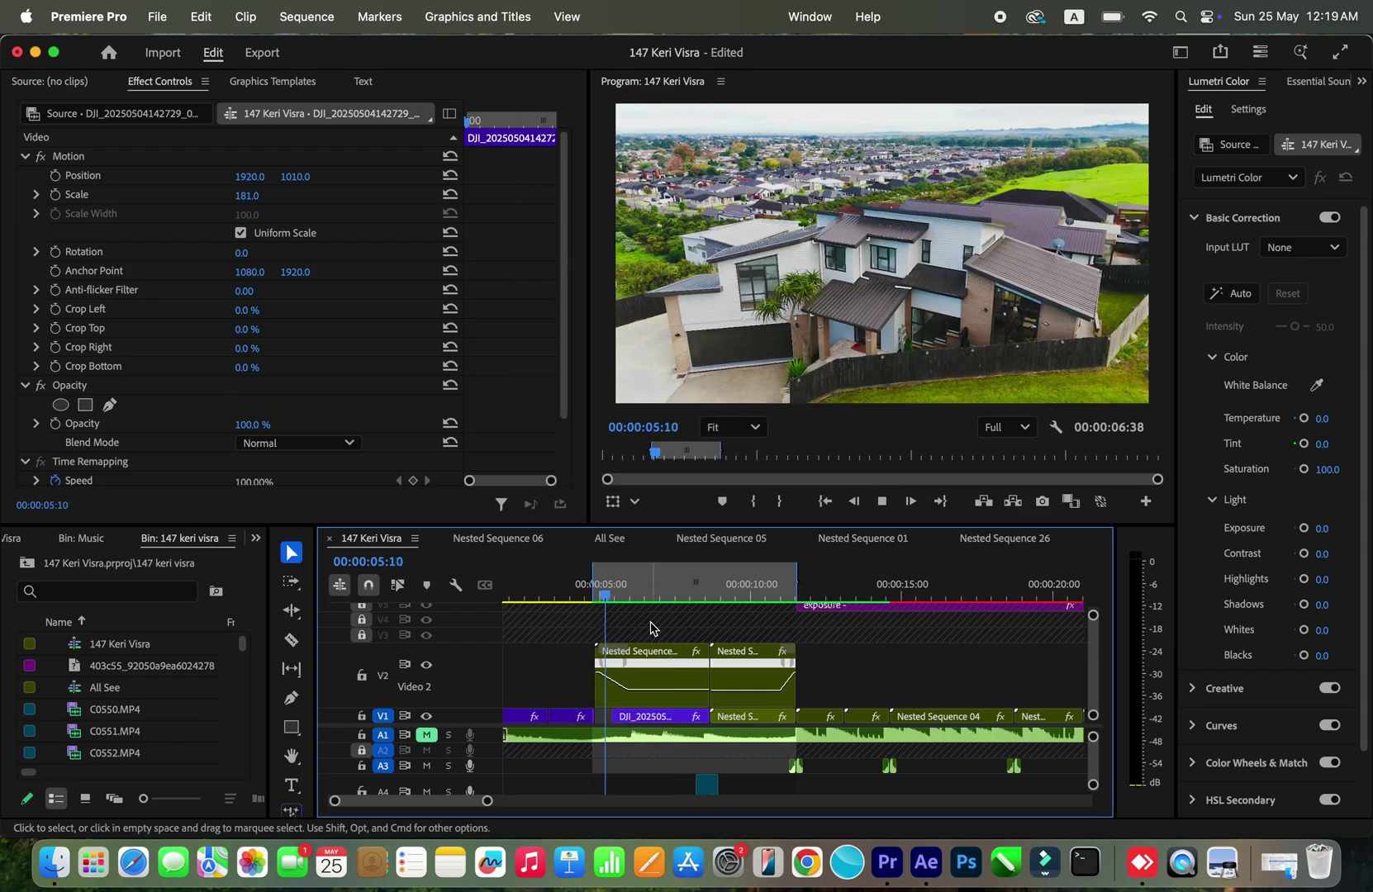
pyautogui.press('space')
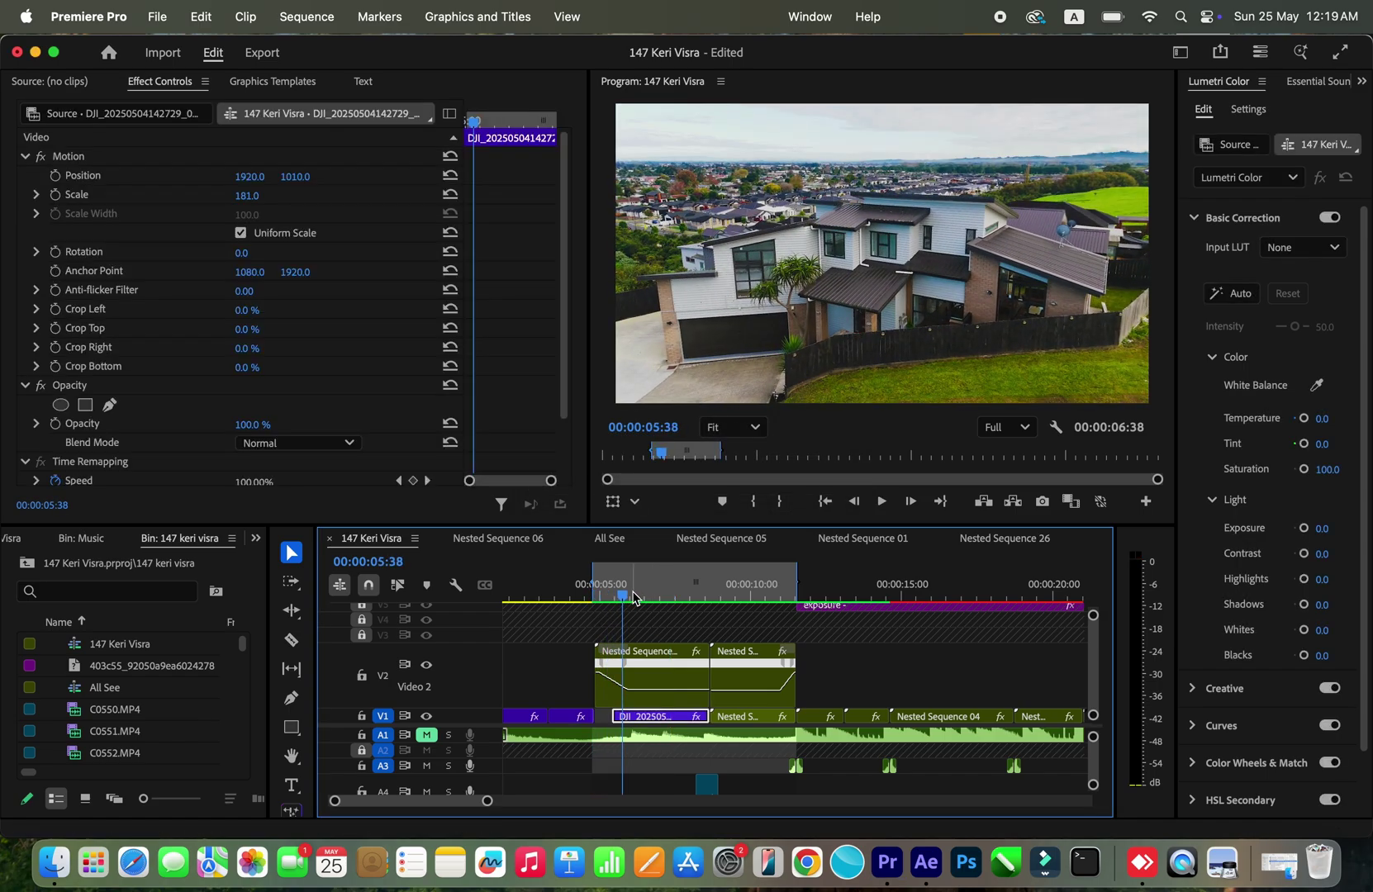
pyautogui.press('-')
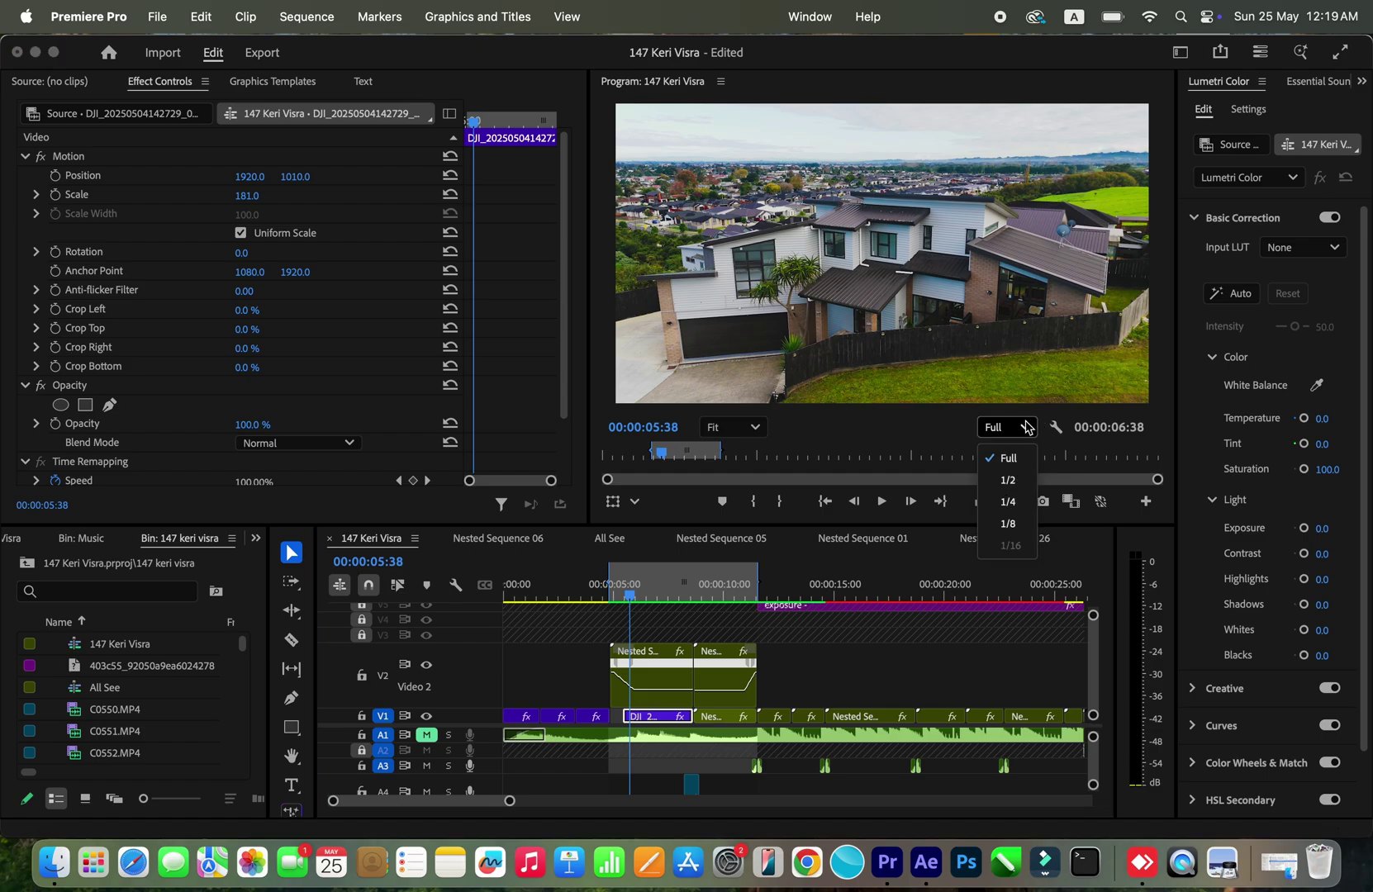
pyautogui.click(1021, 431)
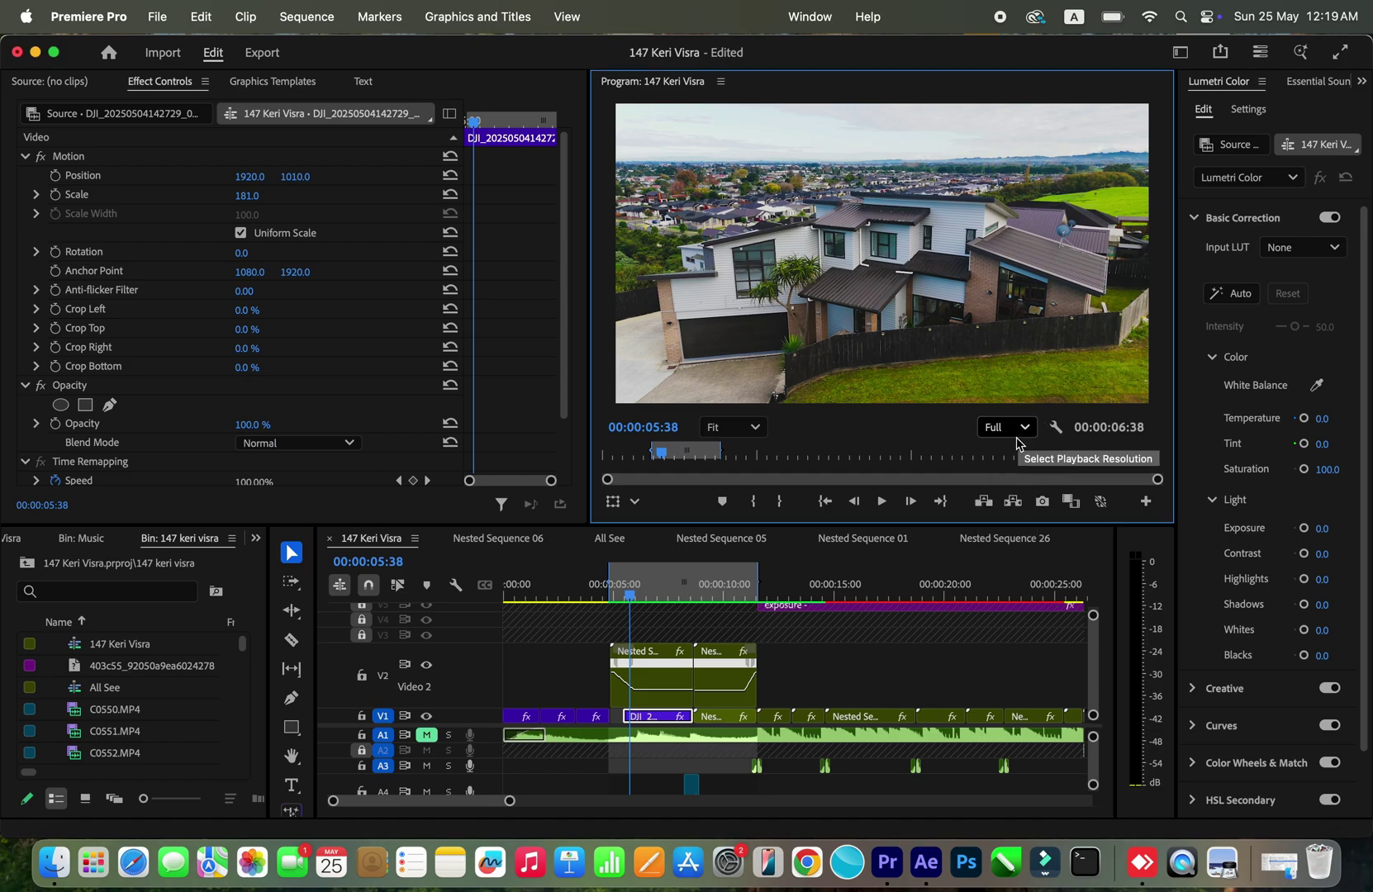
pyautogui.click(677, 635)
pyautogui.press('space')
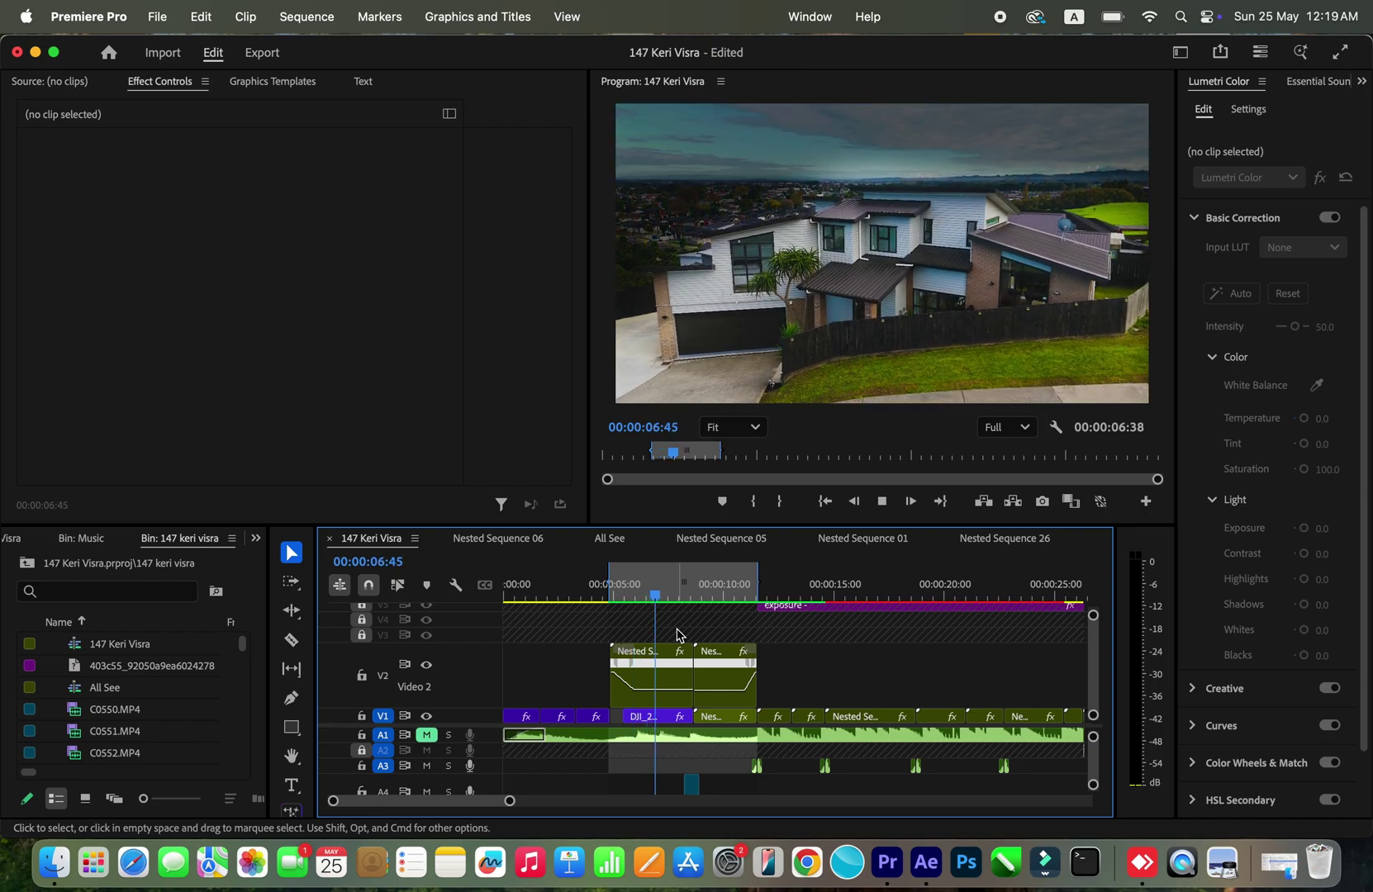
# Step: Scrub forward to the title shot and play it from 08:20
pyautogui.press('space')
pyautogui.press('d')
pyautogui.moveTo(656, 593)
pyautogui.mouseDown()
pyautogui.moveTo(673, 592)
pyautogui.moveTo(644, 593)
pyautogui.moveTo(675, 600)
pyautogui.mouseUp()
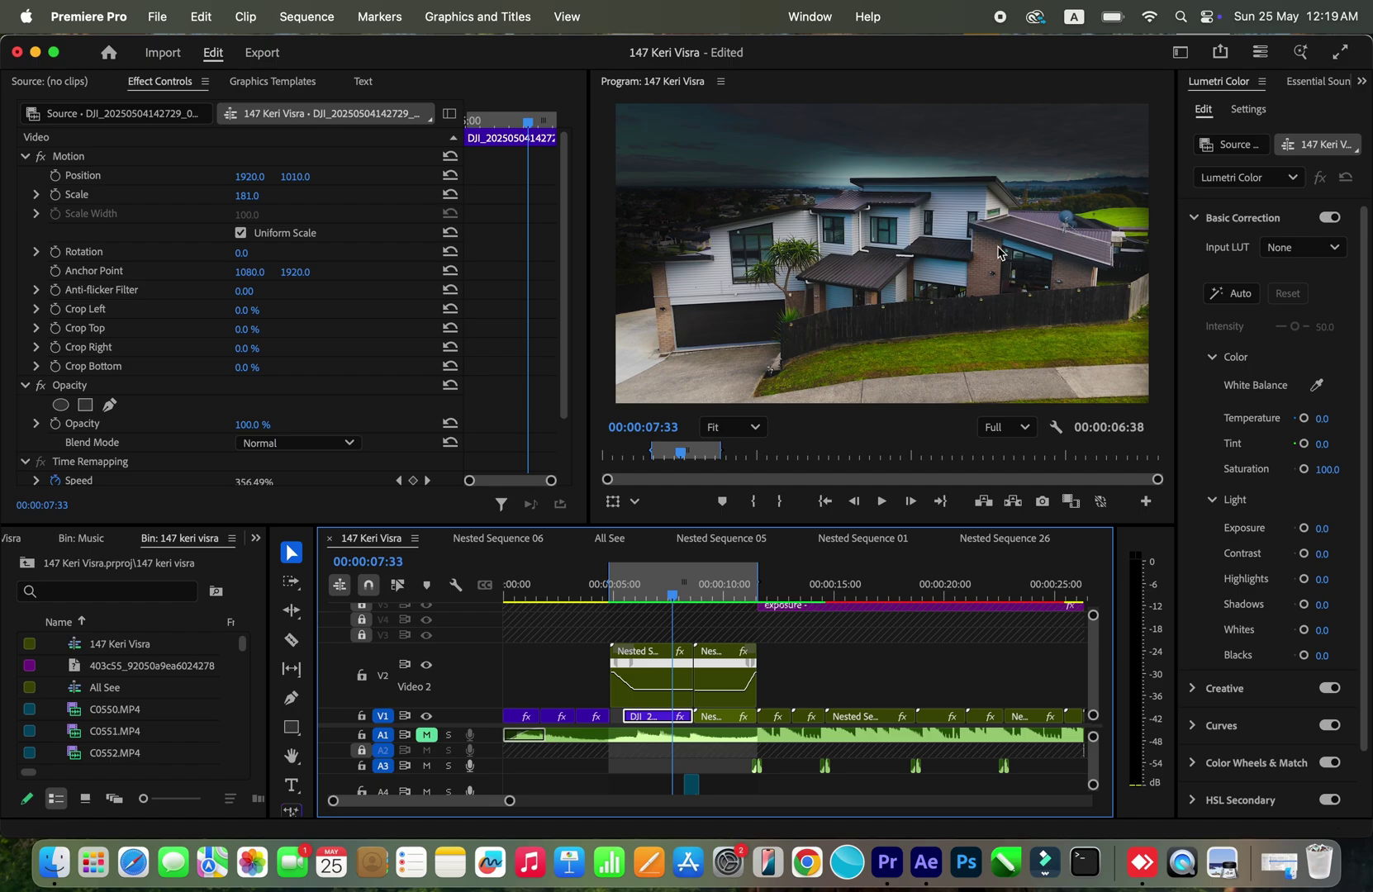
pyautogui.moveTo(673, 589); pyautogui.dragTo(703, 586)
pyautogui.press('space')
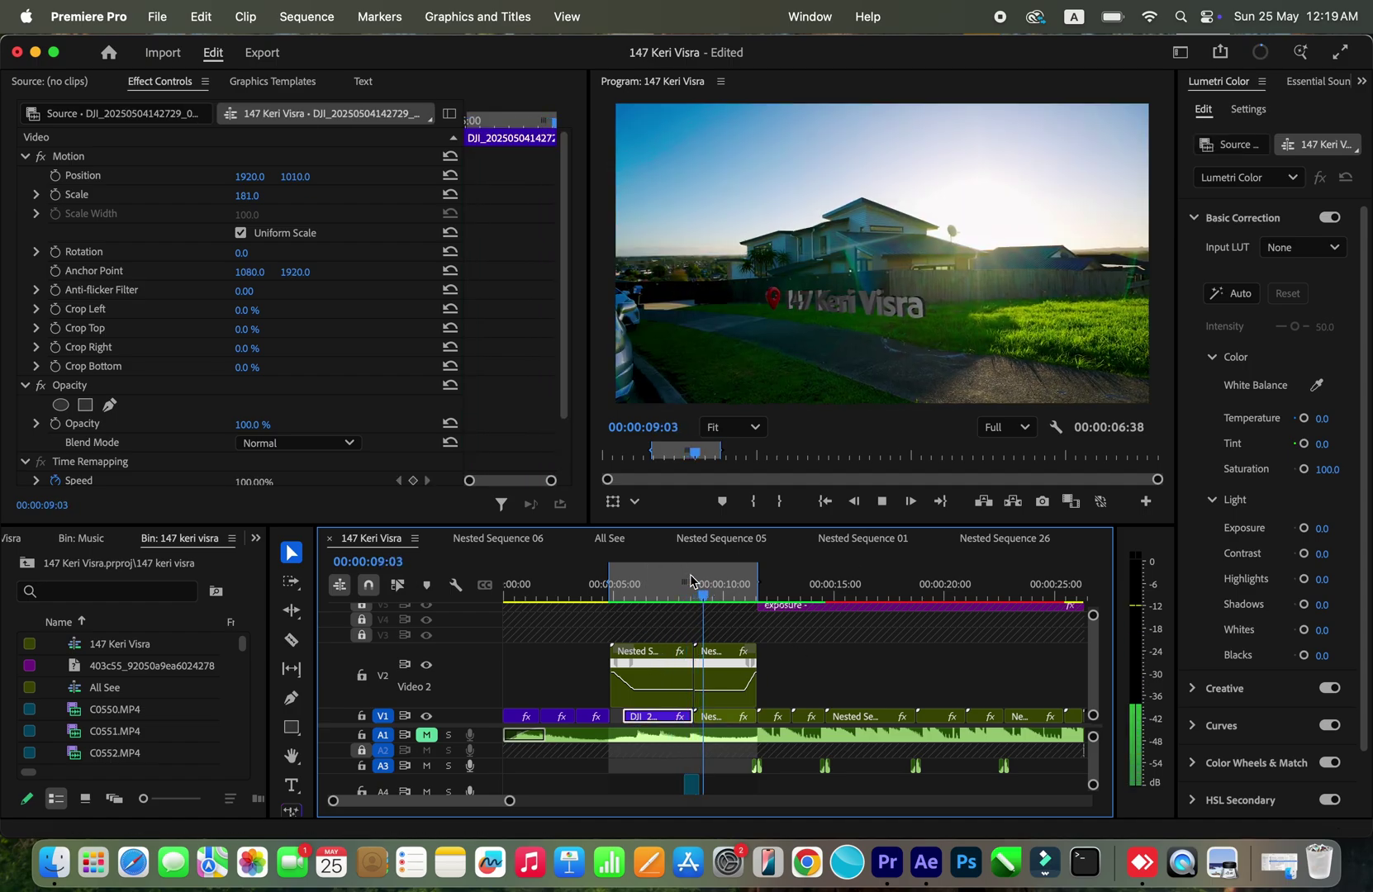
pyautogui.click(691, 584)
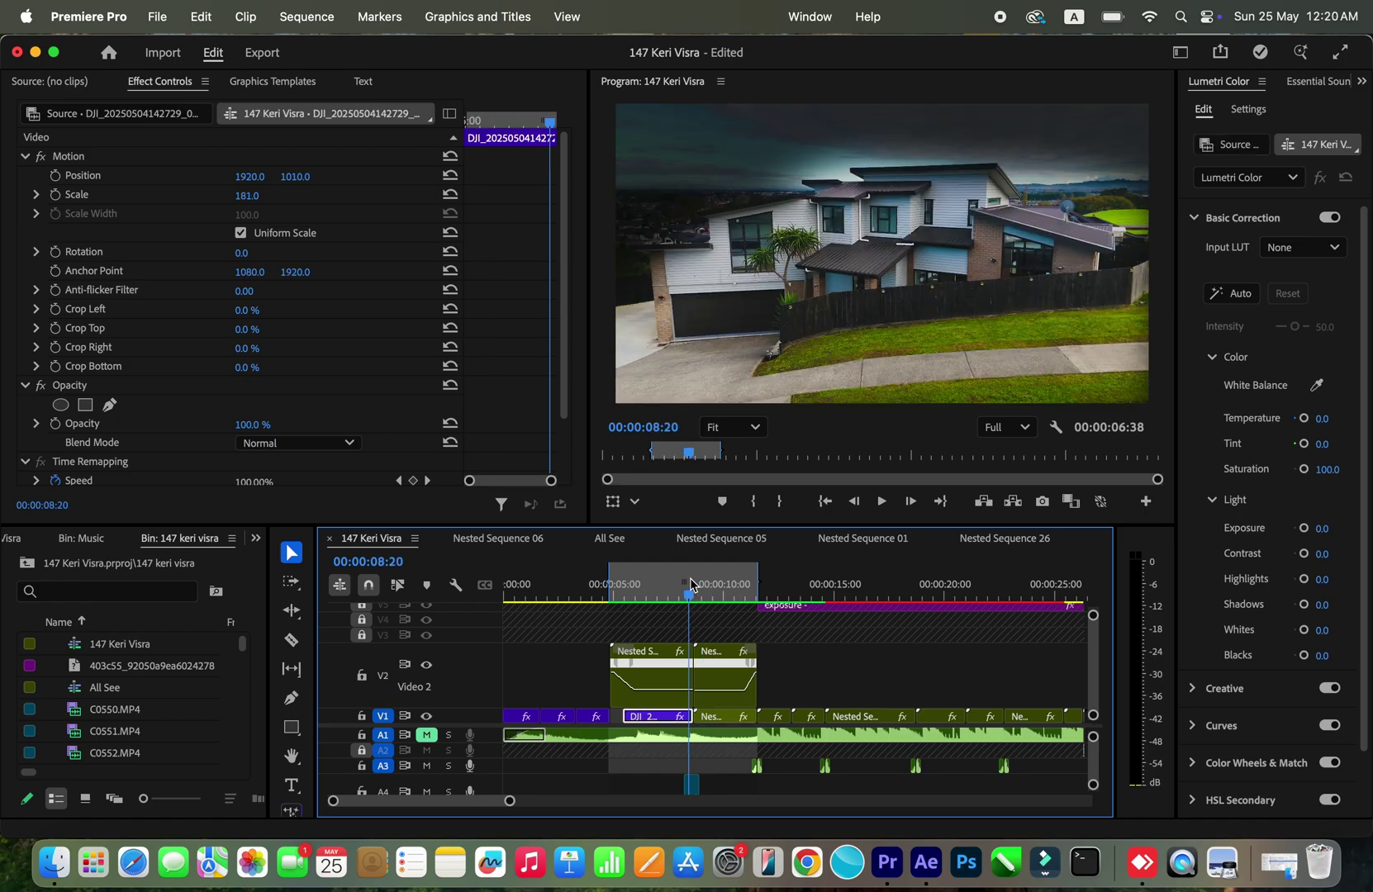
pyautogui.press('space')
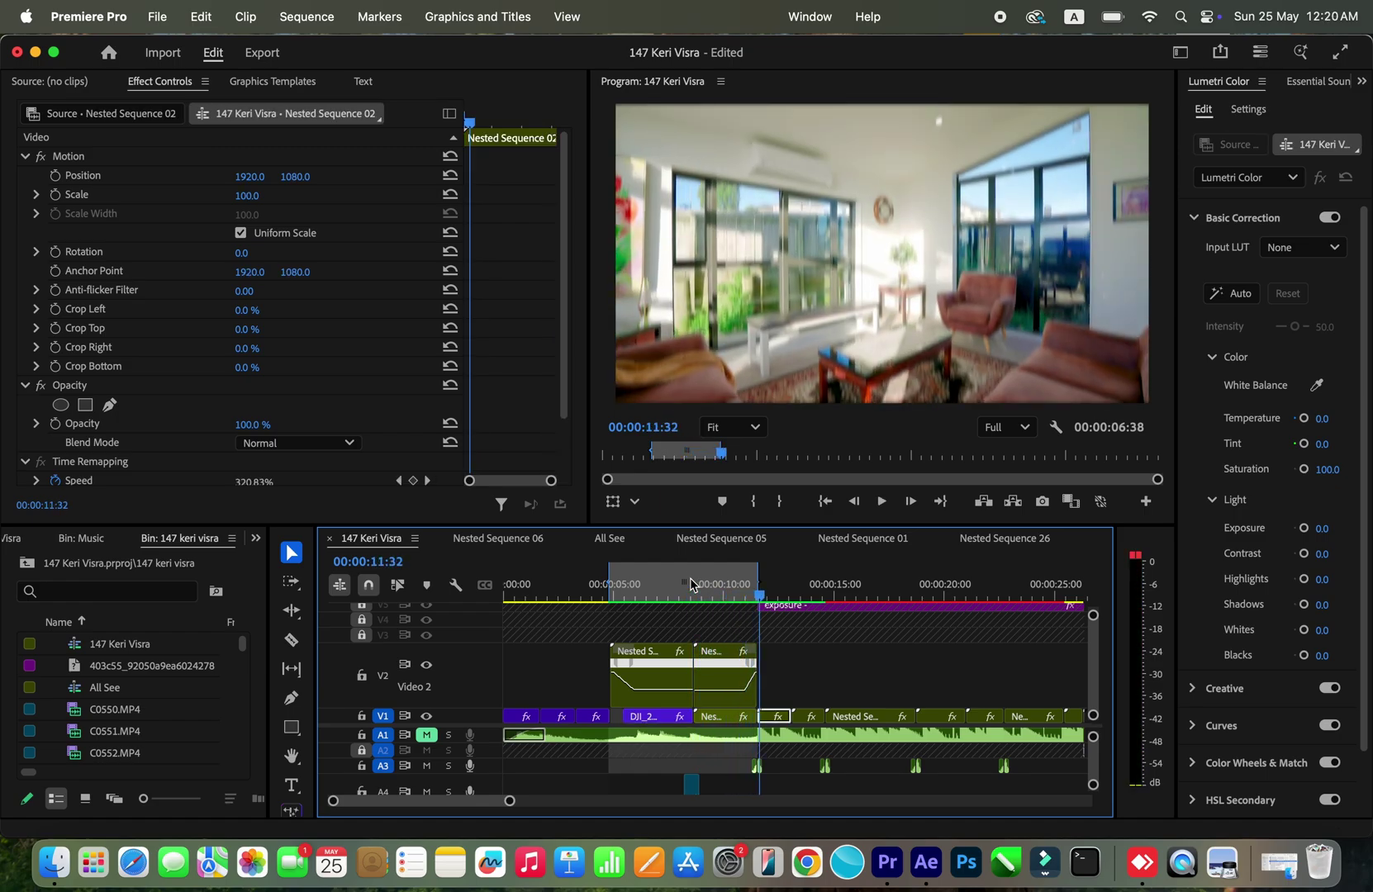
# Step: Replay the title shot around 10:31 and select the nested title clip on V2
pyautogui.click(739, 595)
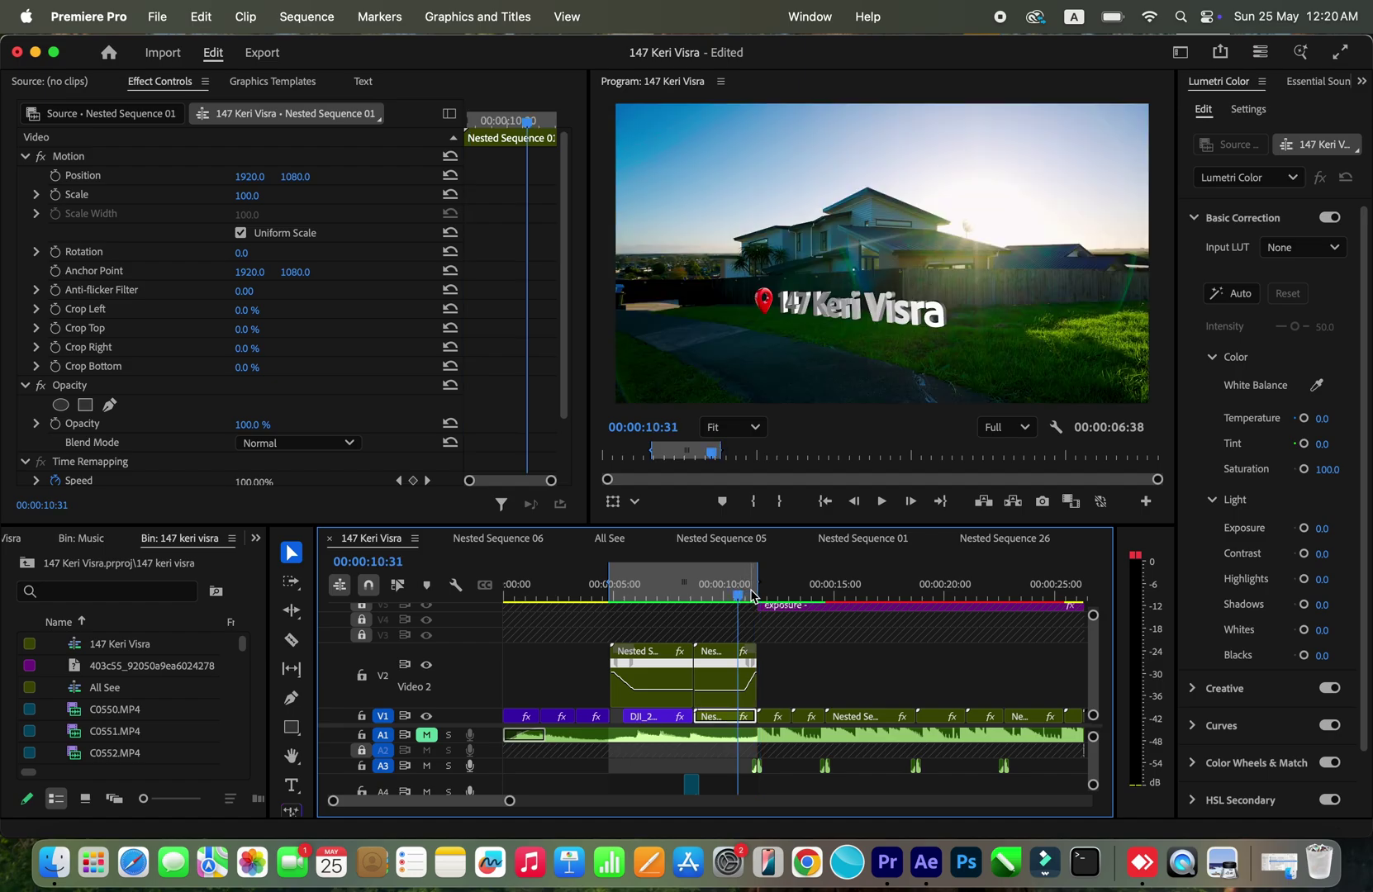
pyautogui.moveTo(740, 595); pyautogui.dragTo(750, 595)
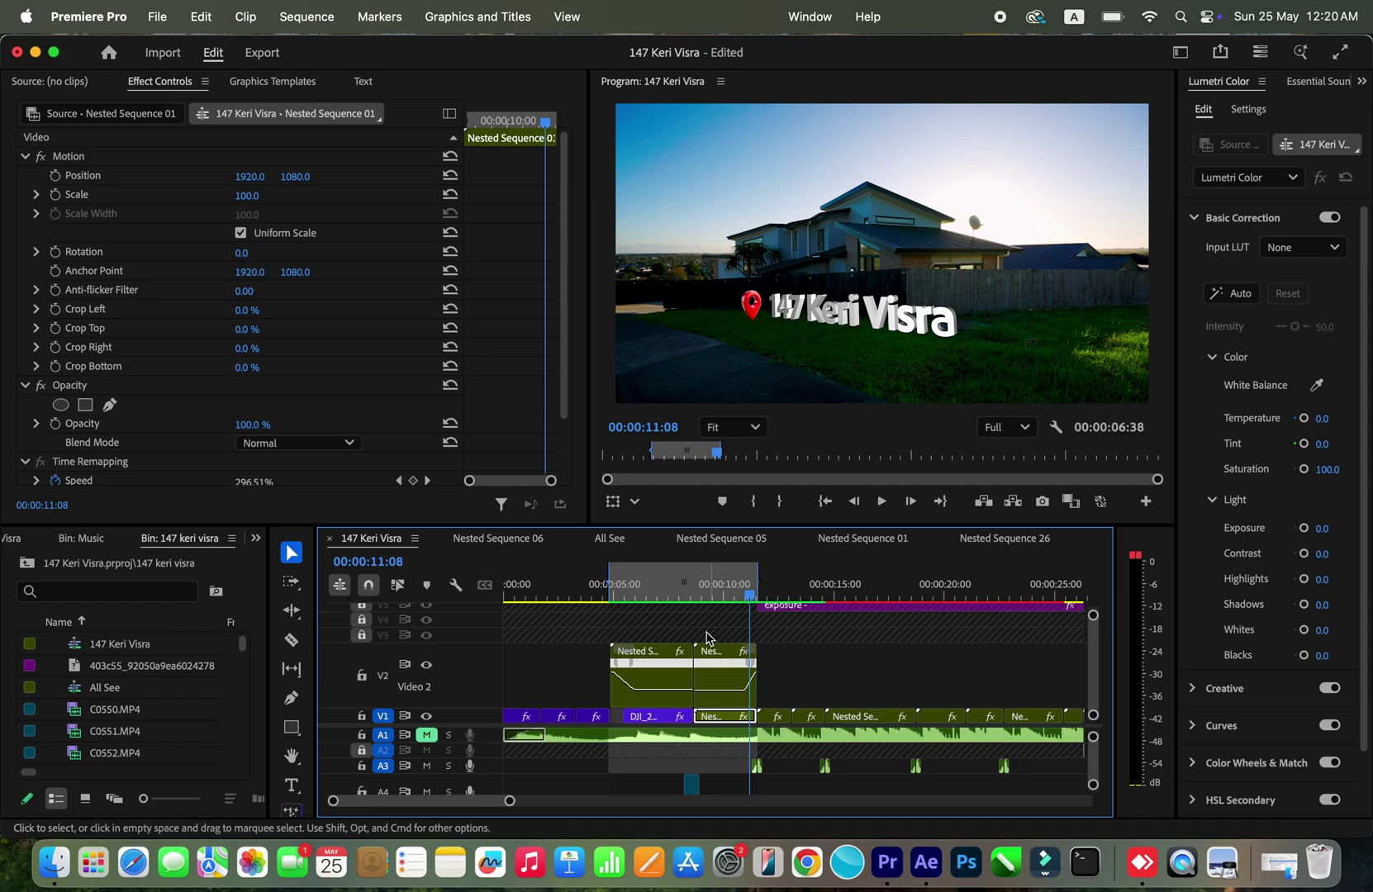
pyautogui.click(701, 595)
pyautogui.press('space')
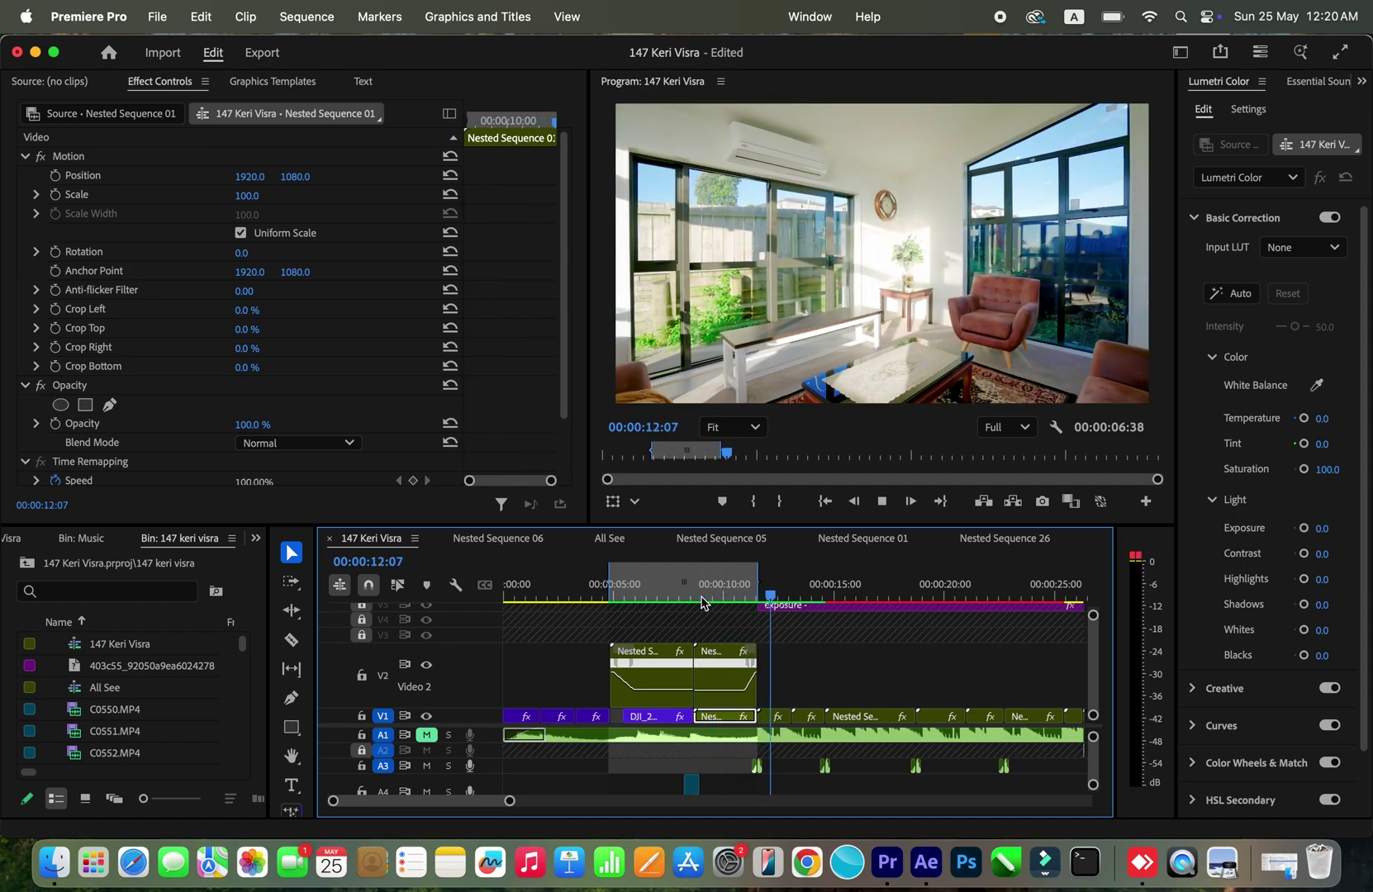
pyautogui.press('space')
pyautogui.click(701, 602)
pyautogui.click(718, 655)
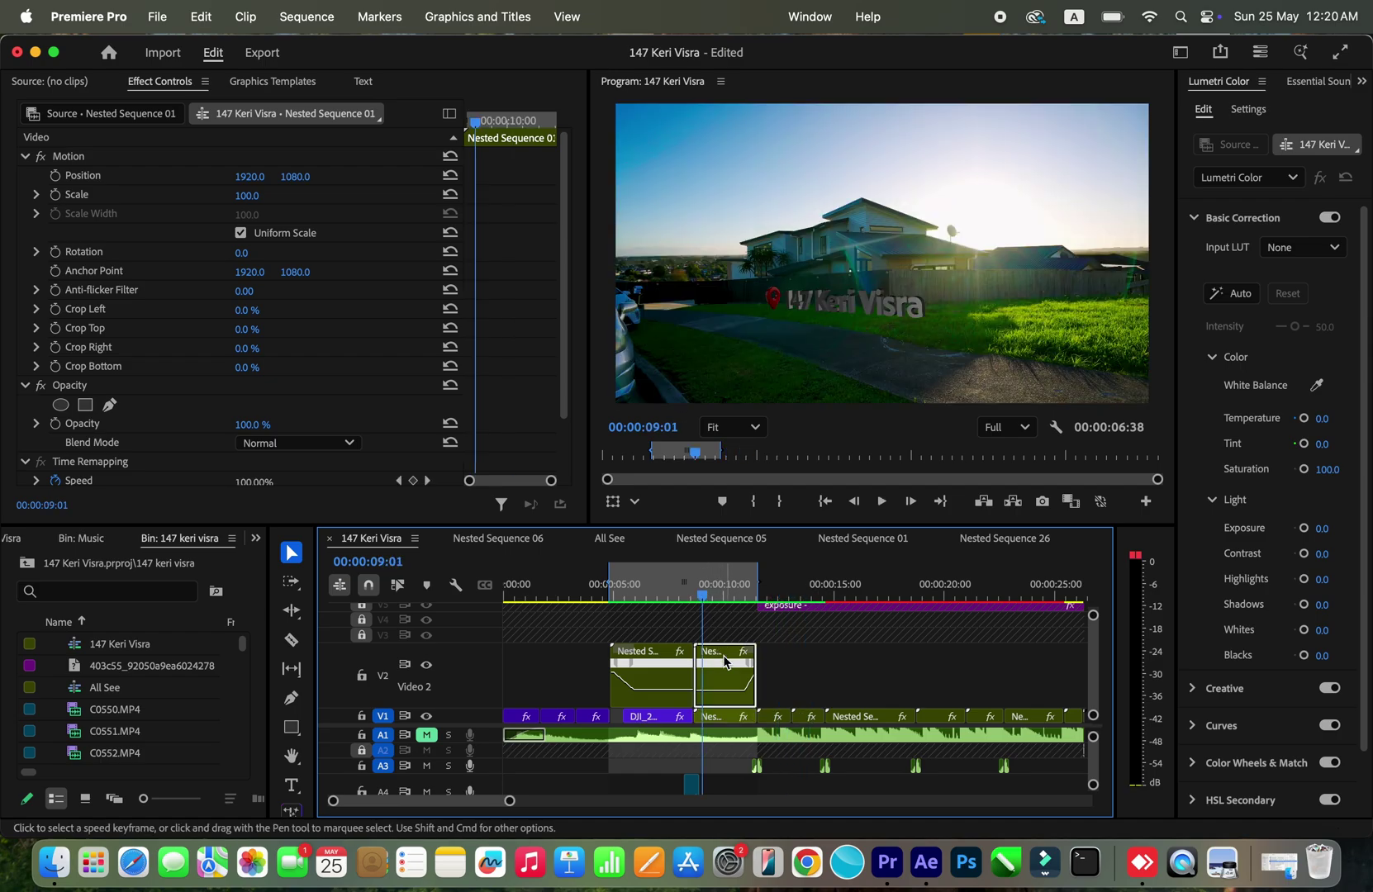
# Step: Open the nested sequence and duplicate C0581.MP4 from V1 onto a new V3 track
pyautogui.doubleClick(719, 658)
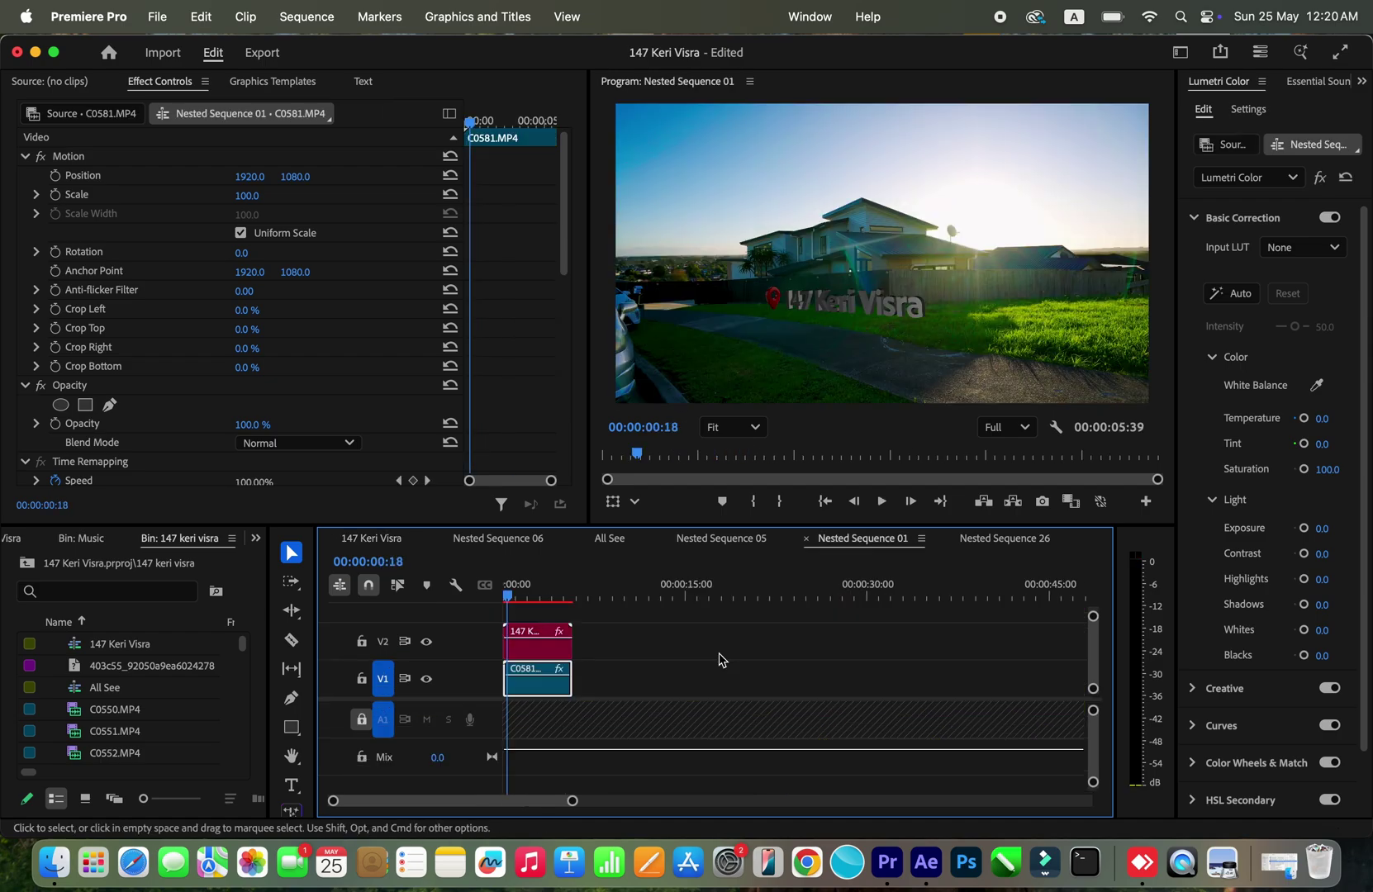
pyautogui.click(536, 653)
pyautogui.click(529, 686)
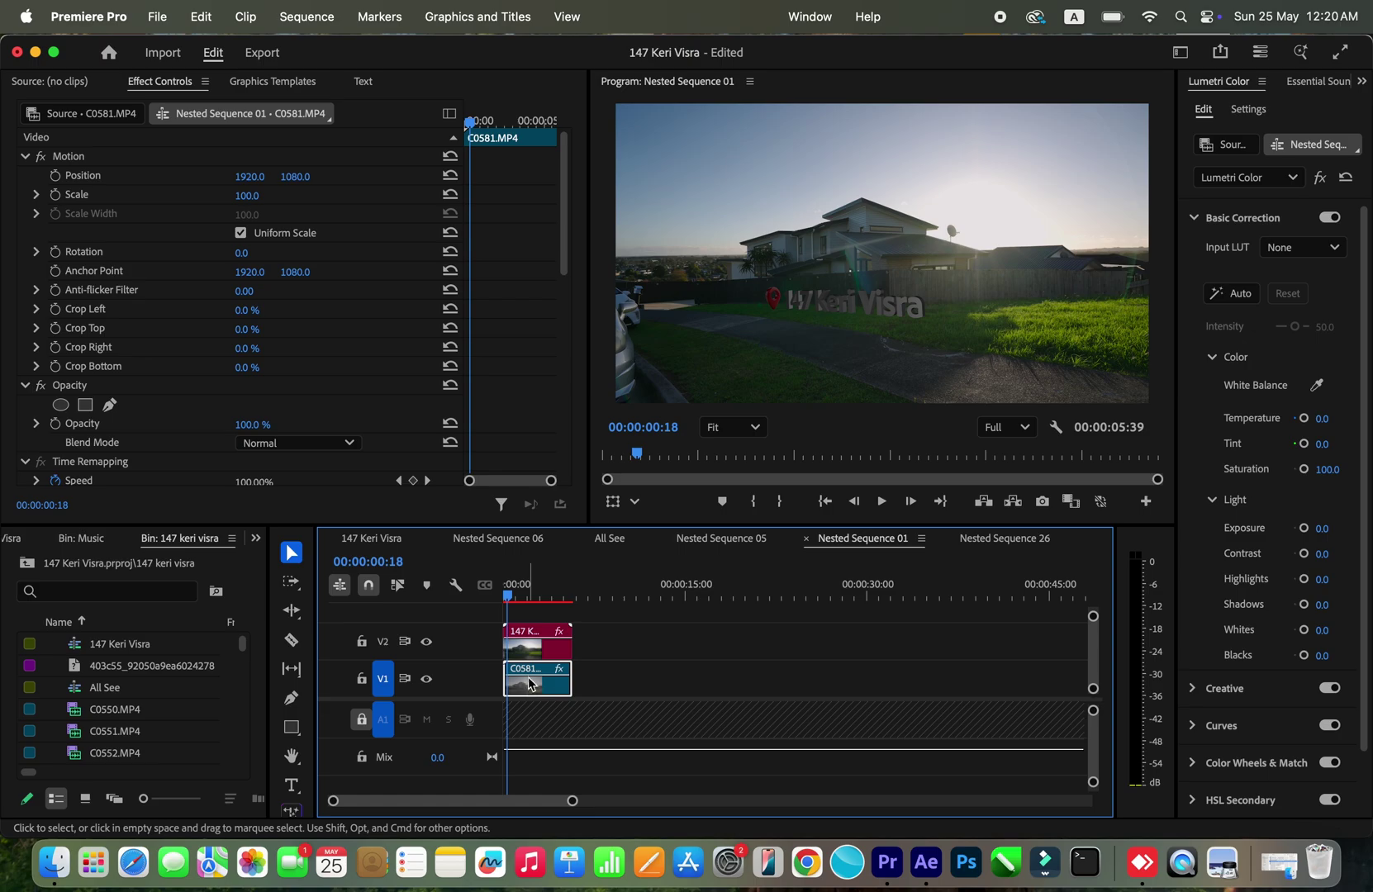
pyautogui.moveTo(529, 688); pyautogui.dragTo(528, 617)
# Step: Replace the V3 footage copy with a linked After Effects composition
pyautogui.moveTo(579, 526); pyautogui.dragTo(579, 481)
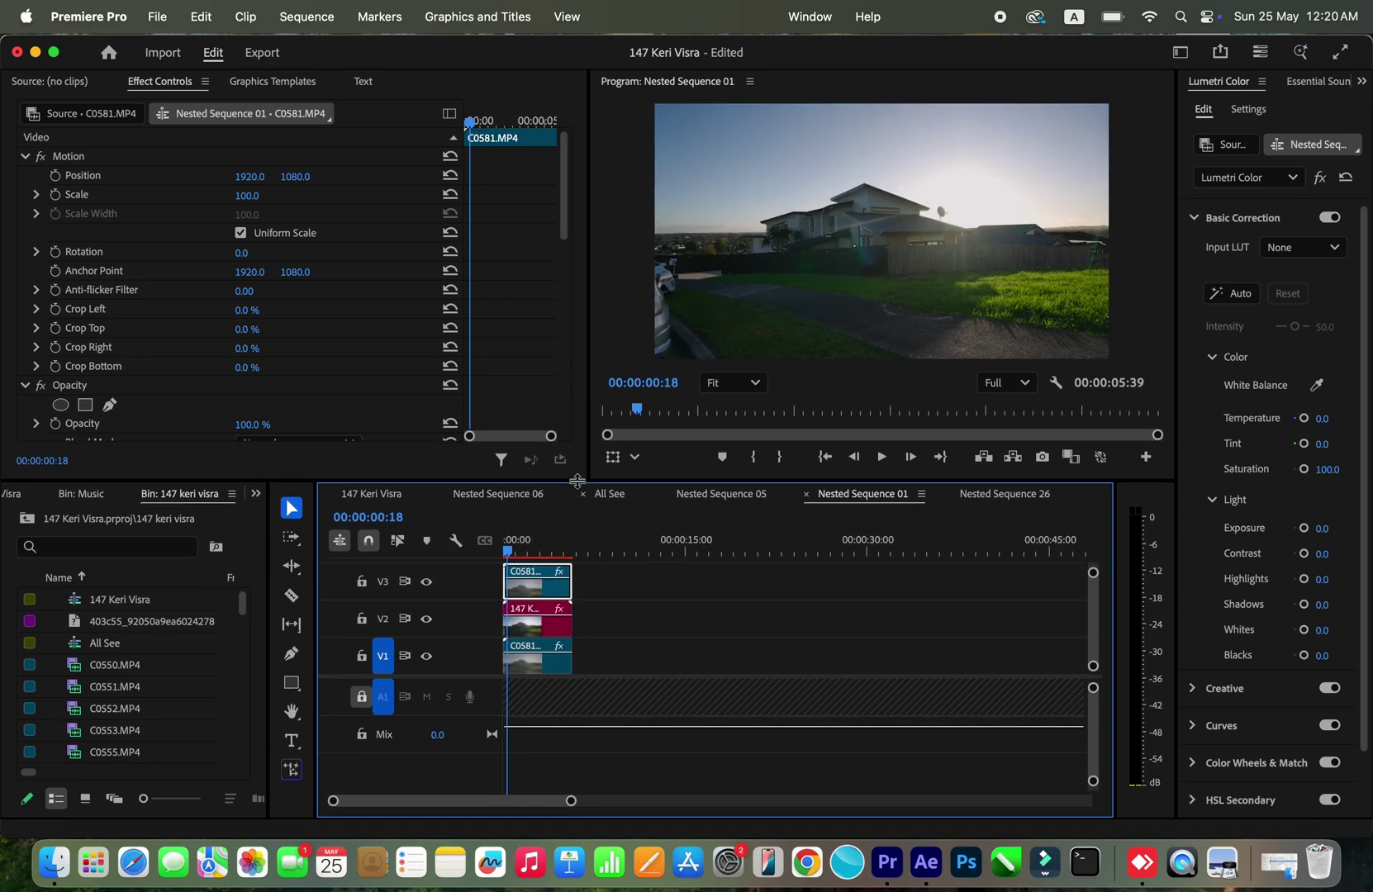
pyautogui.rightClick(537, 593)
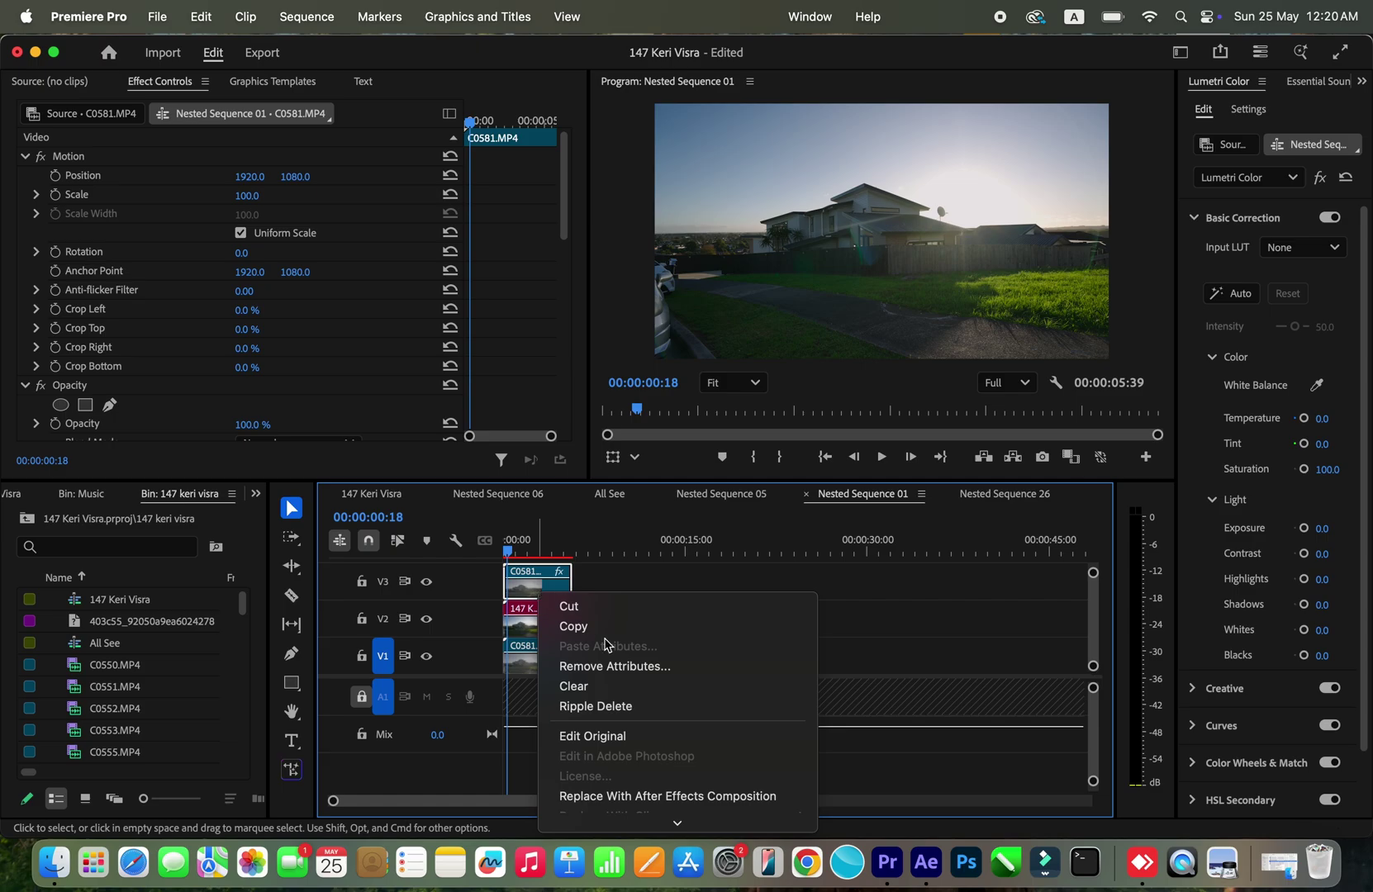
pyautogui.scroll(-5, 611, 644)
pyautogui.scroll(3, 682, 99)
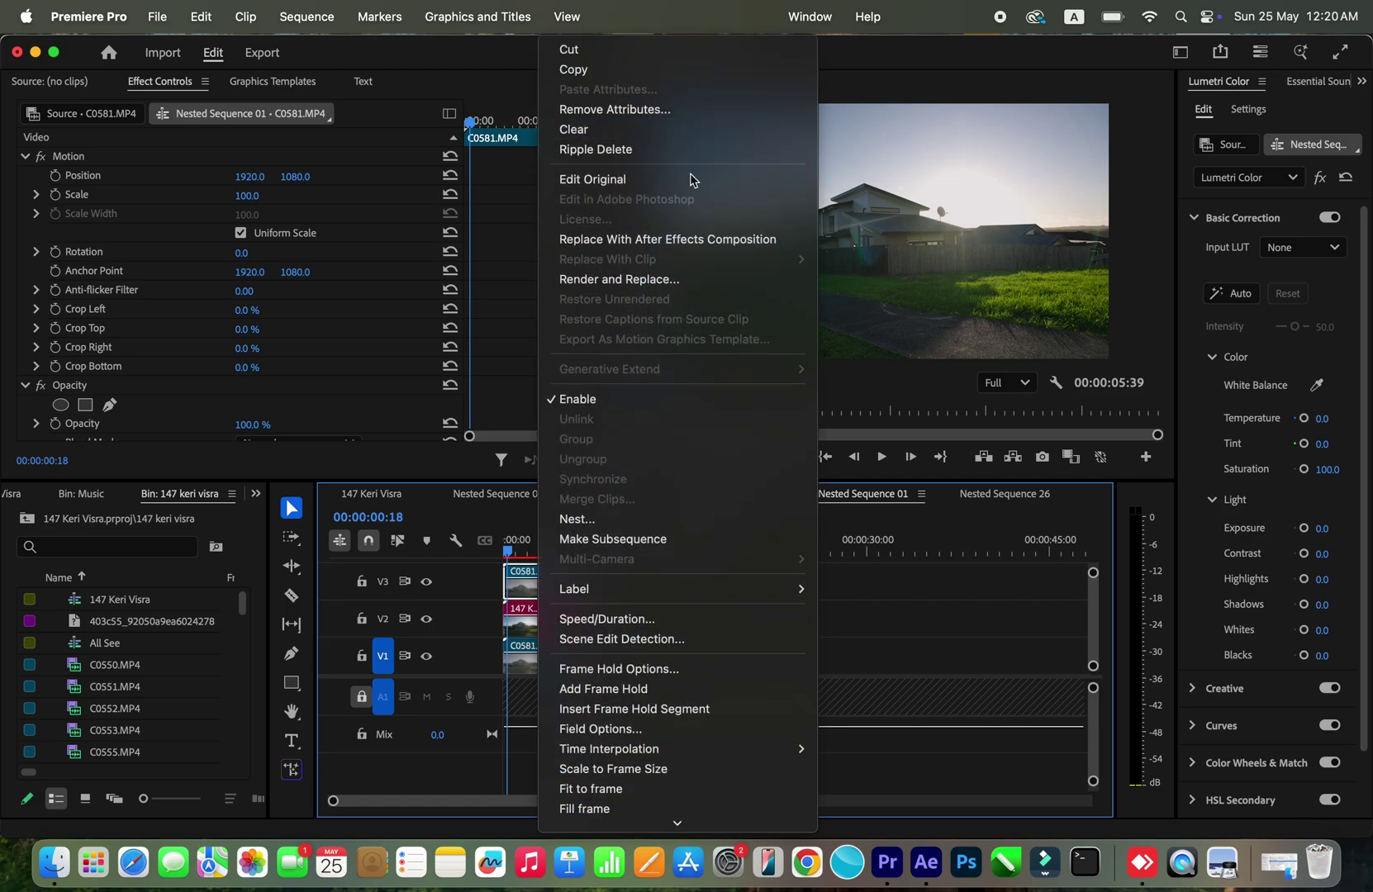
pyautogui.click(715, 239)
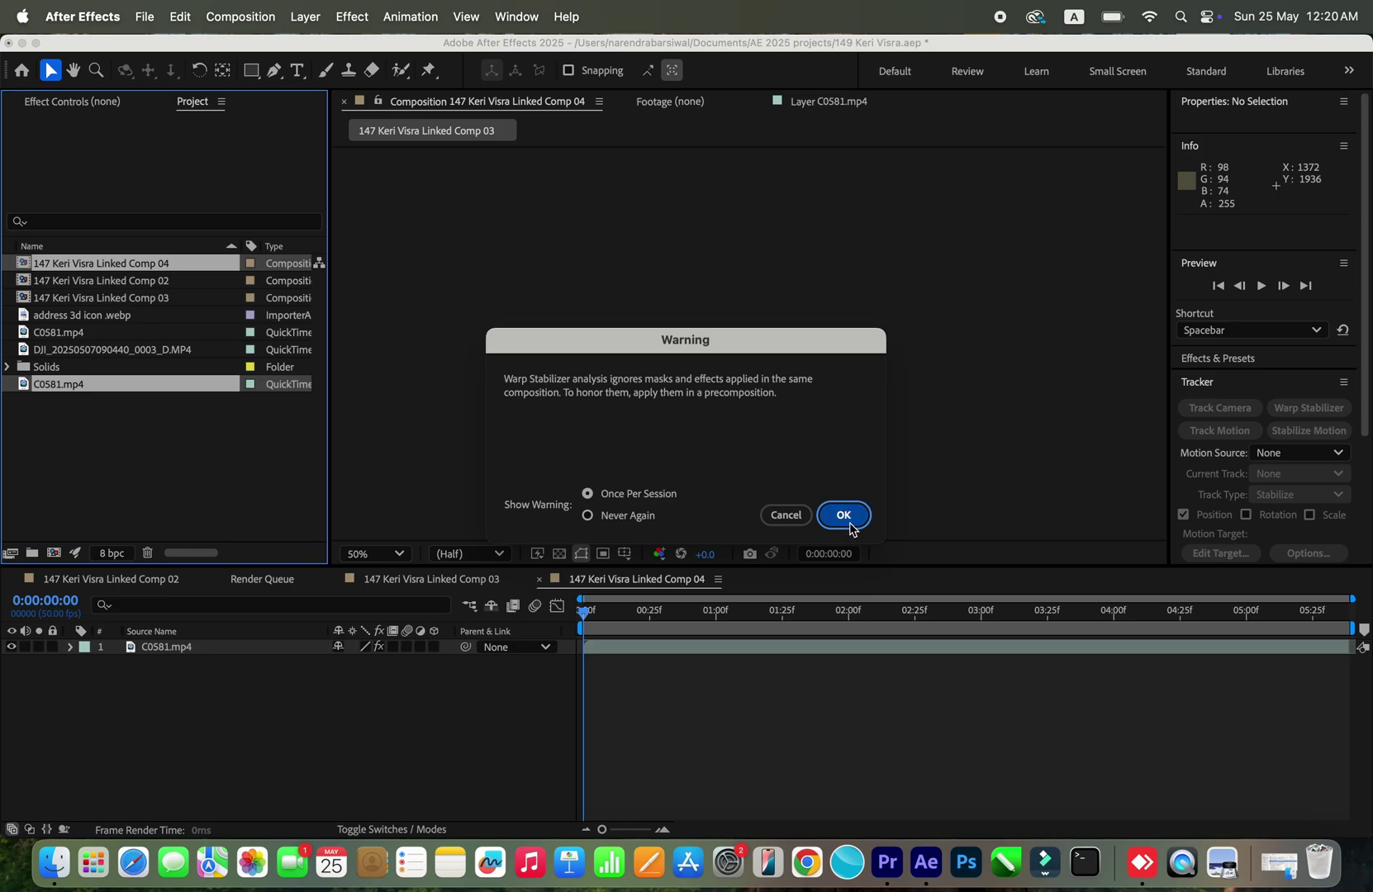
# Step: Dismiss the warning and delete Warp Stabilizer from C0581.mp4, keeping only Lumetri Color
pyautogui.click(844, 513)
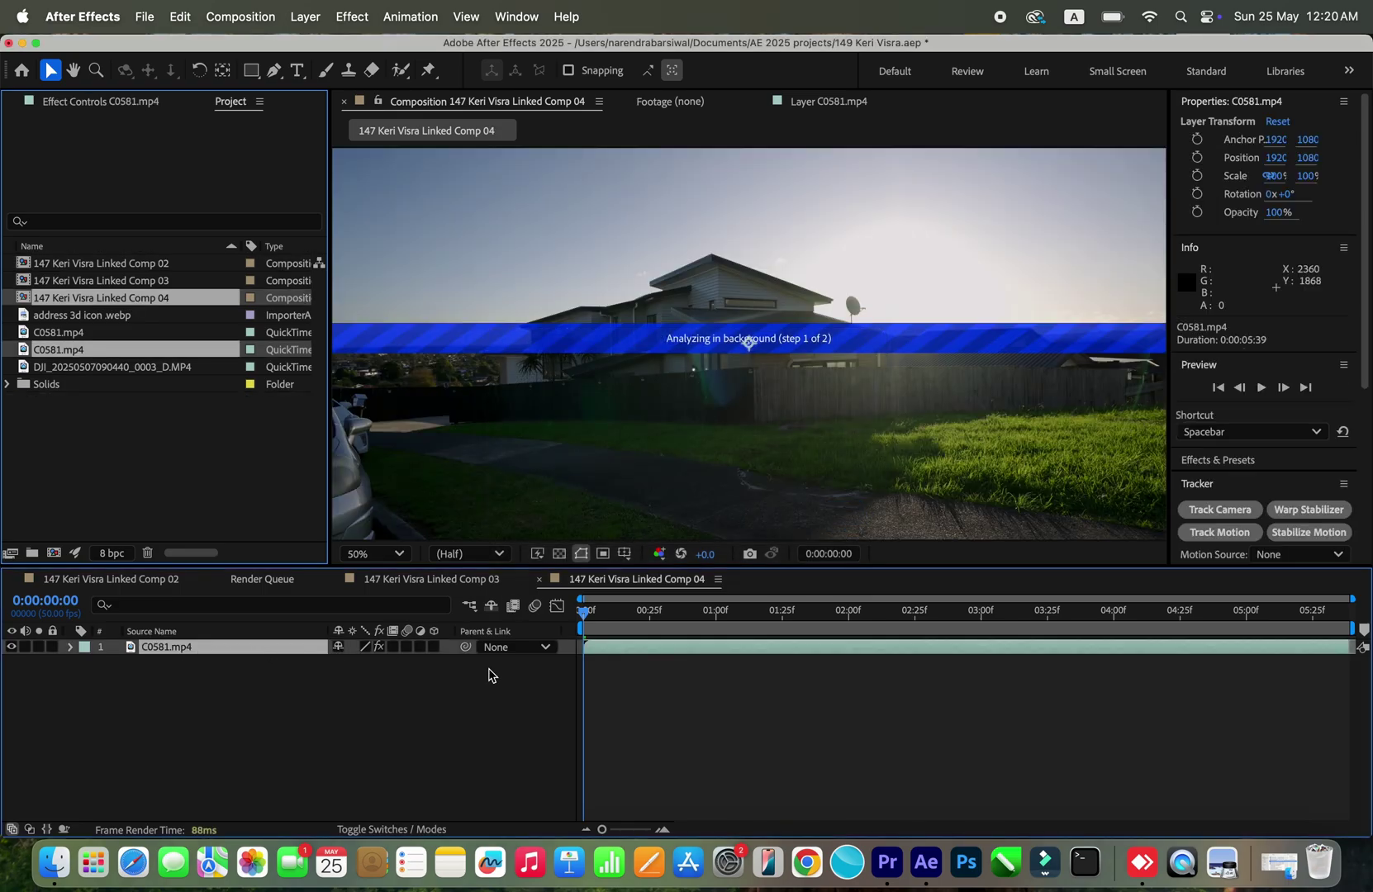
pyautogui.click(142, 100)
pyautogui.click(76, 246)
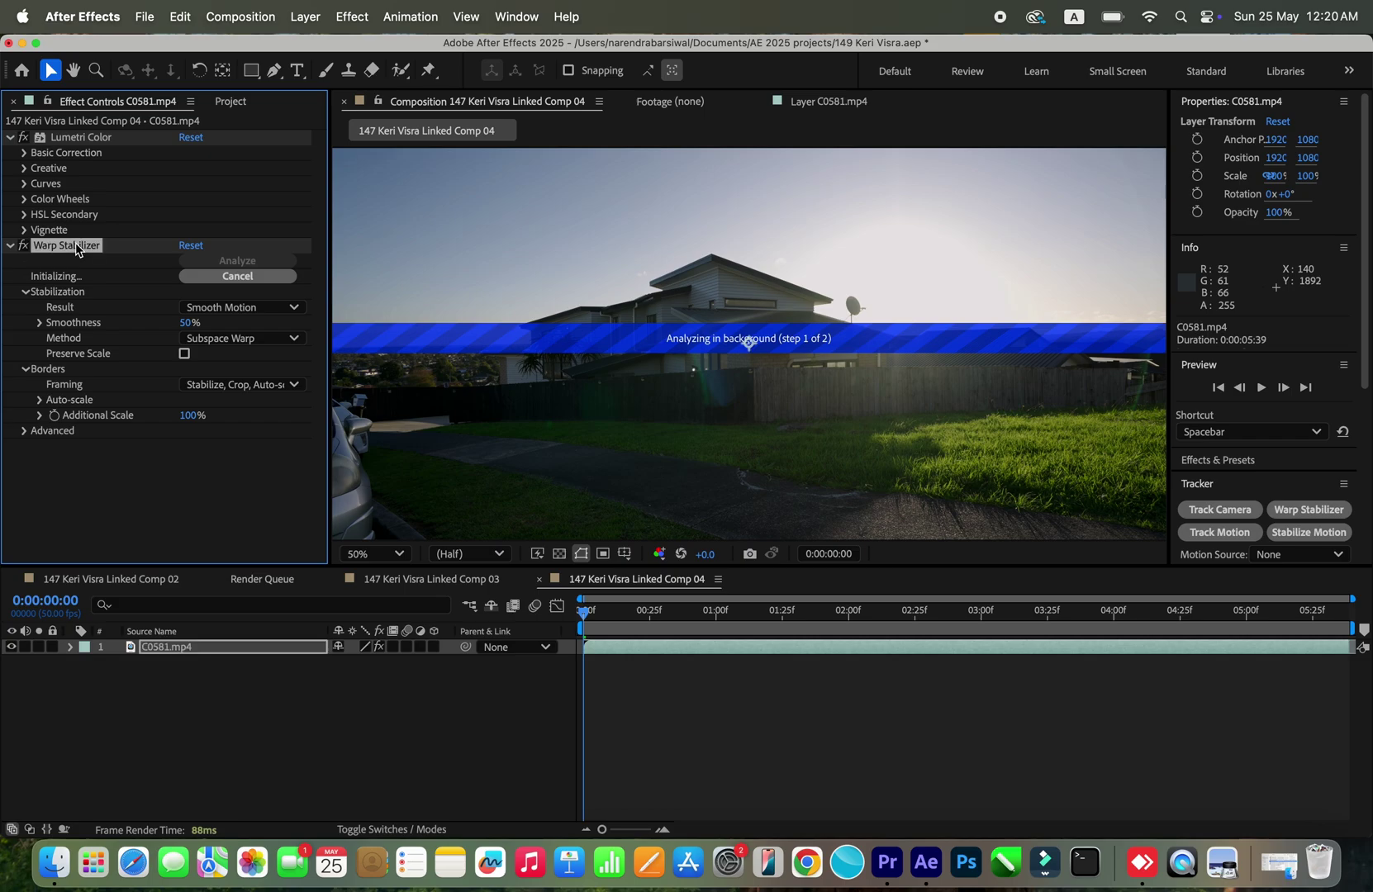
pyautogui.click(23, 246)
pyautogui.press('Delete')
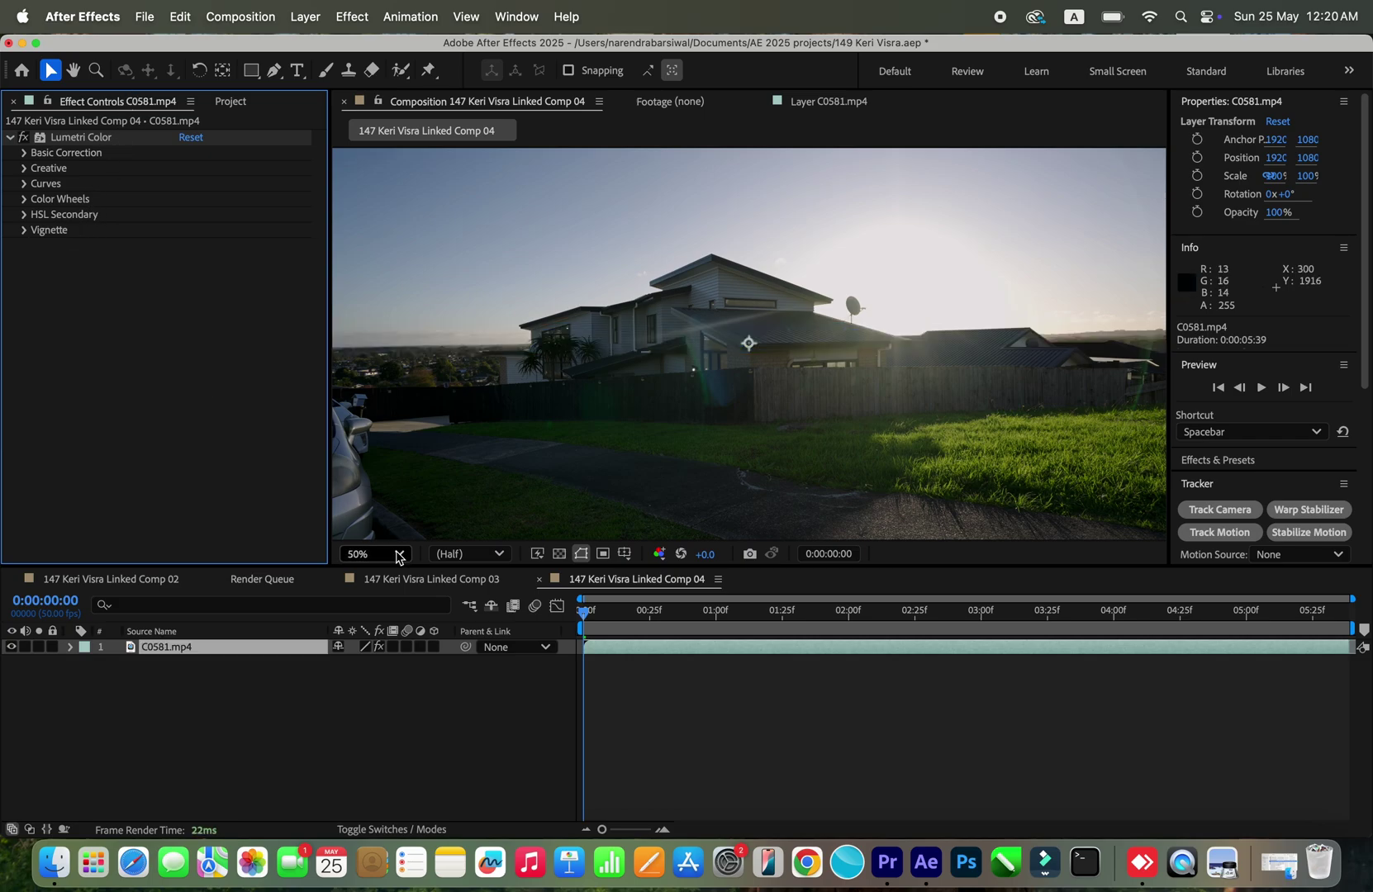
pyautogui.click(284, 653)
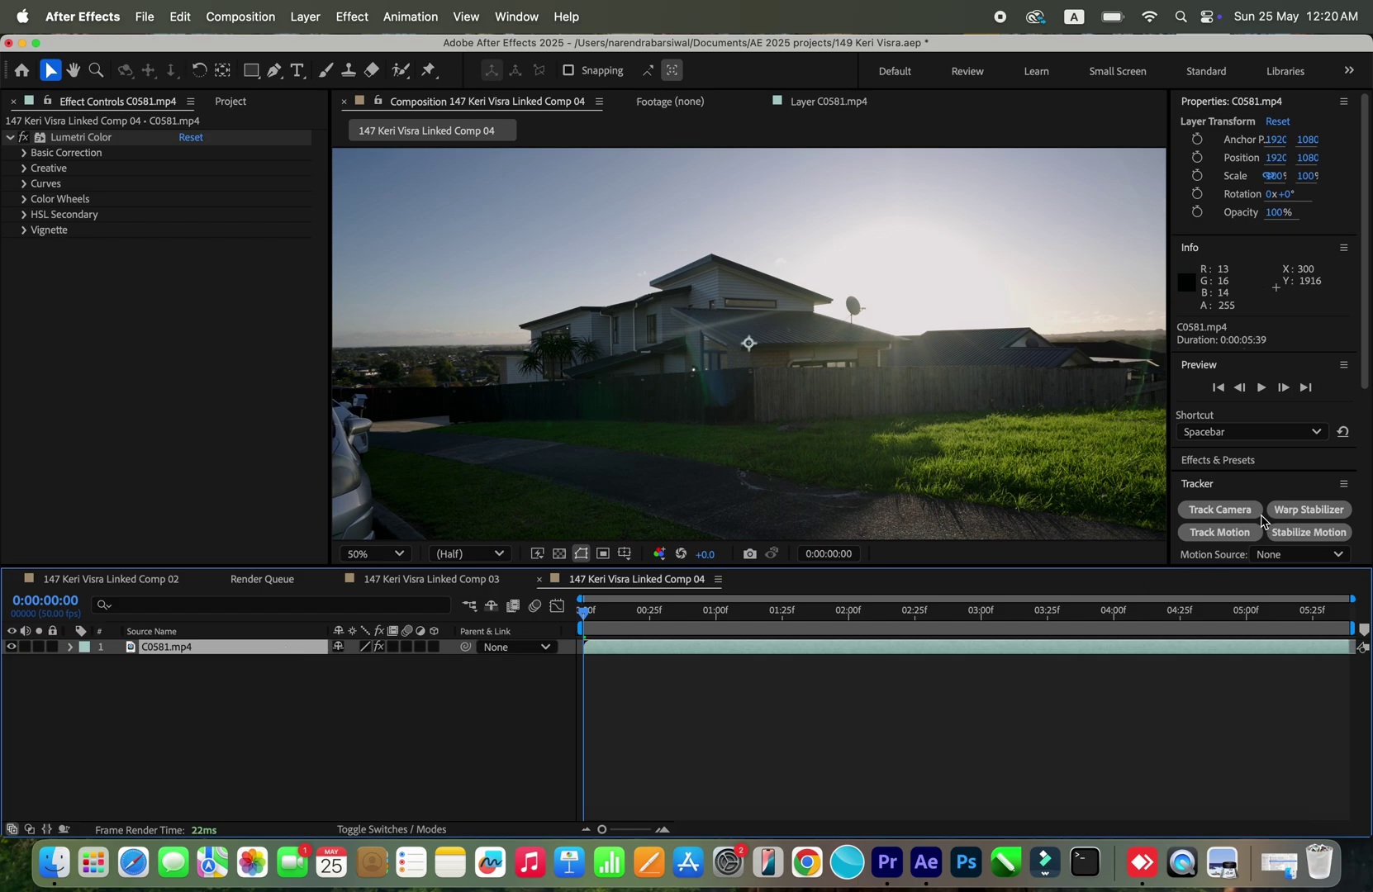
# Step: Scrub the C0581 footage, then run Track Camera to solve all 289 frames
pyautogui.scroll(-5, 1237, 514)
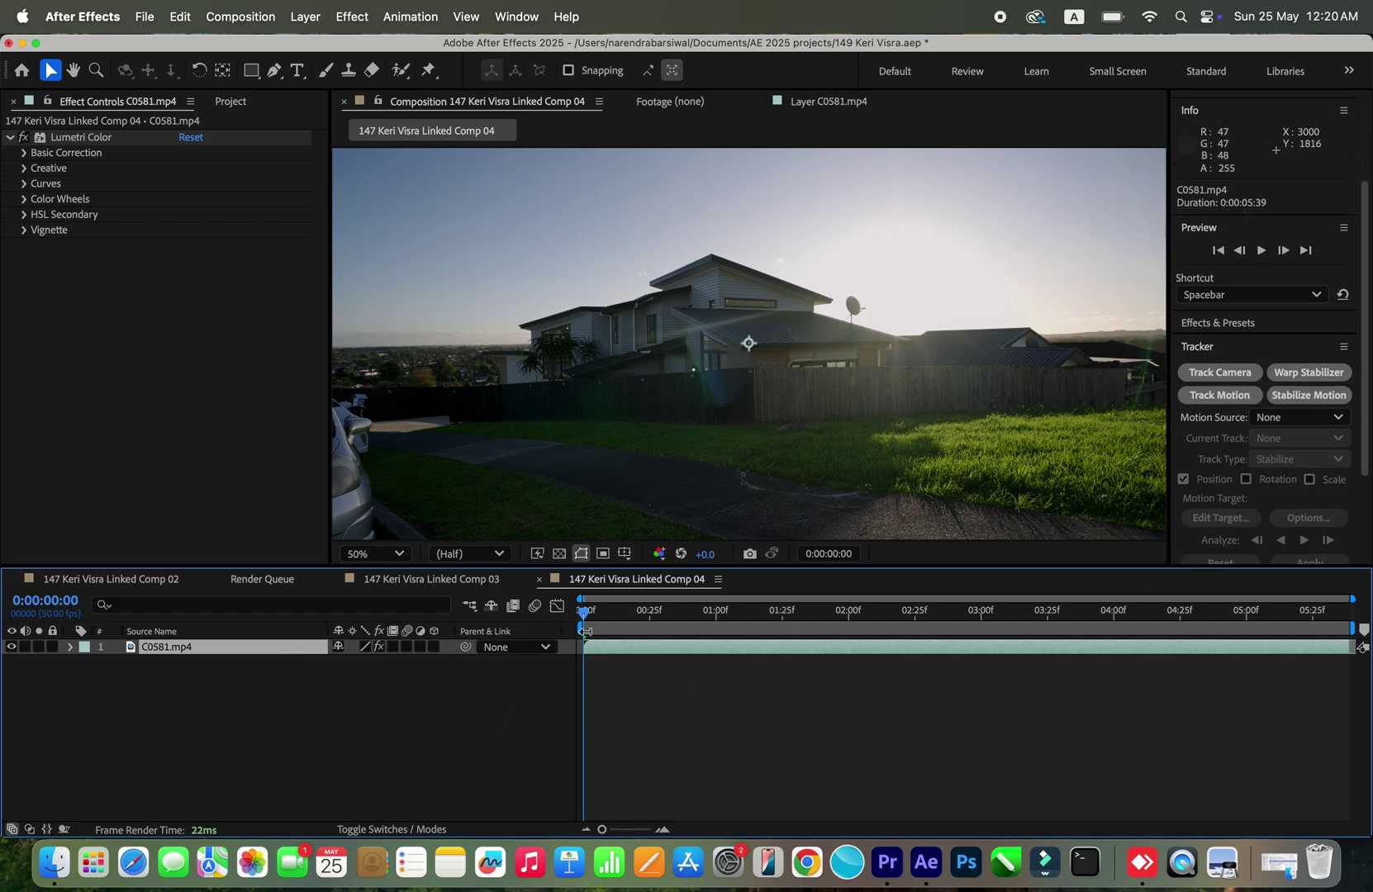
pyautogui.moveTo(601, 616); pyautogui.dragTo(1257, 670)
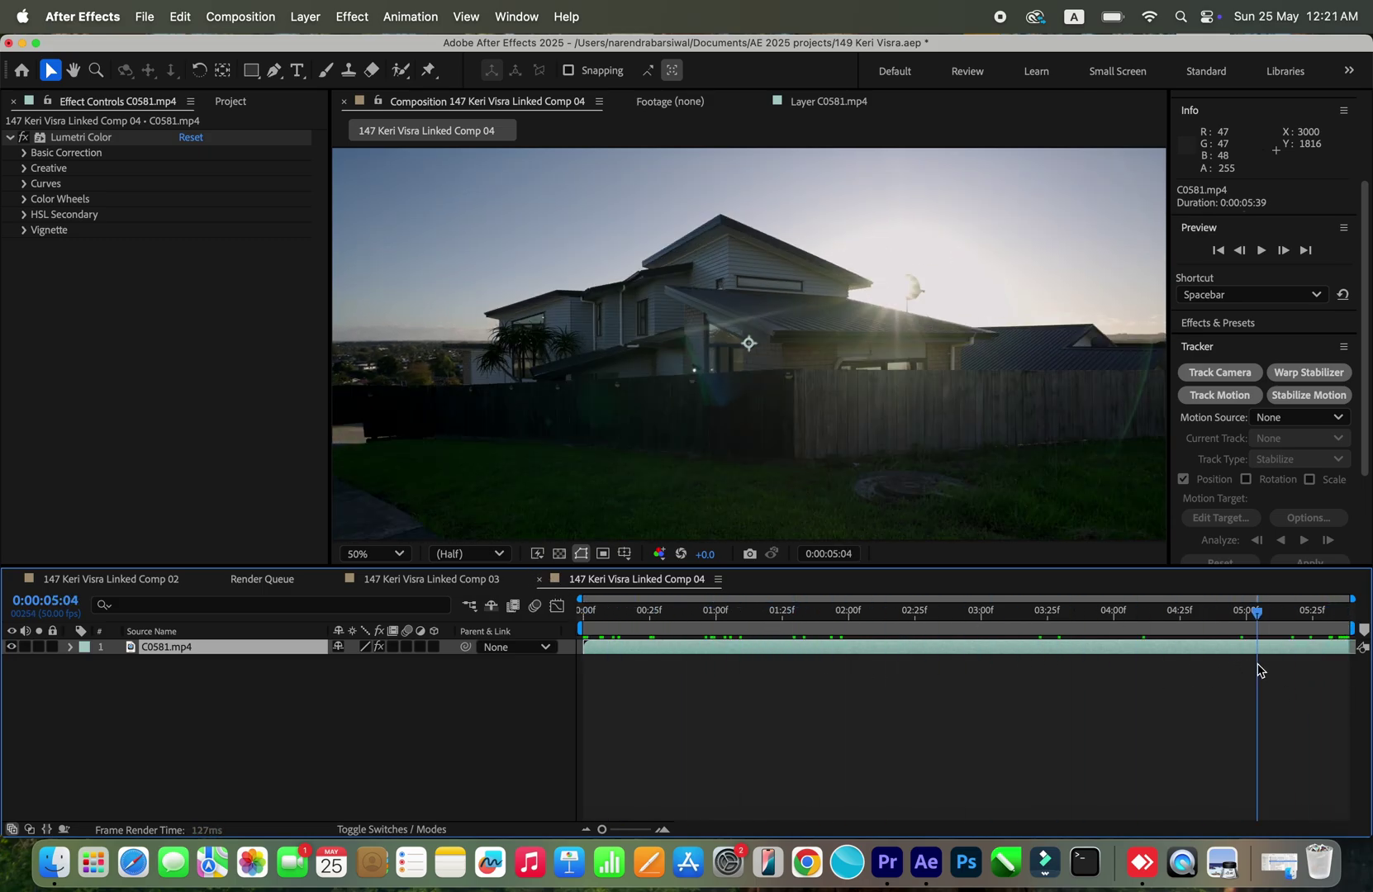
pyautogui.click(1229, 374)
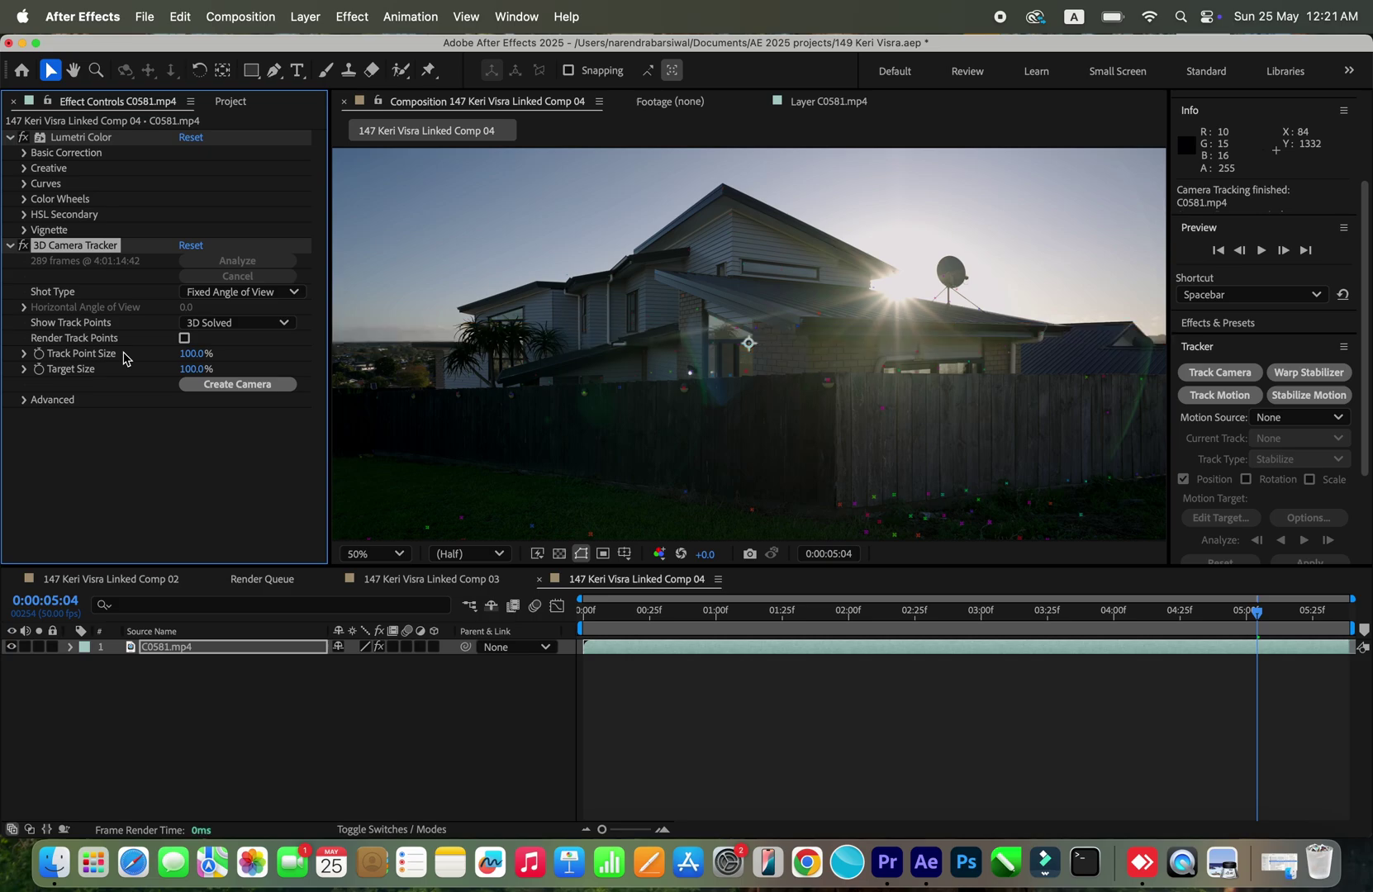
# Step: Create a Text layer and 3D Tracker Camera from a ground track target before the fence
pyautogui.moveTo(1222, 620); pyautogui.dragTo(1014, 635)
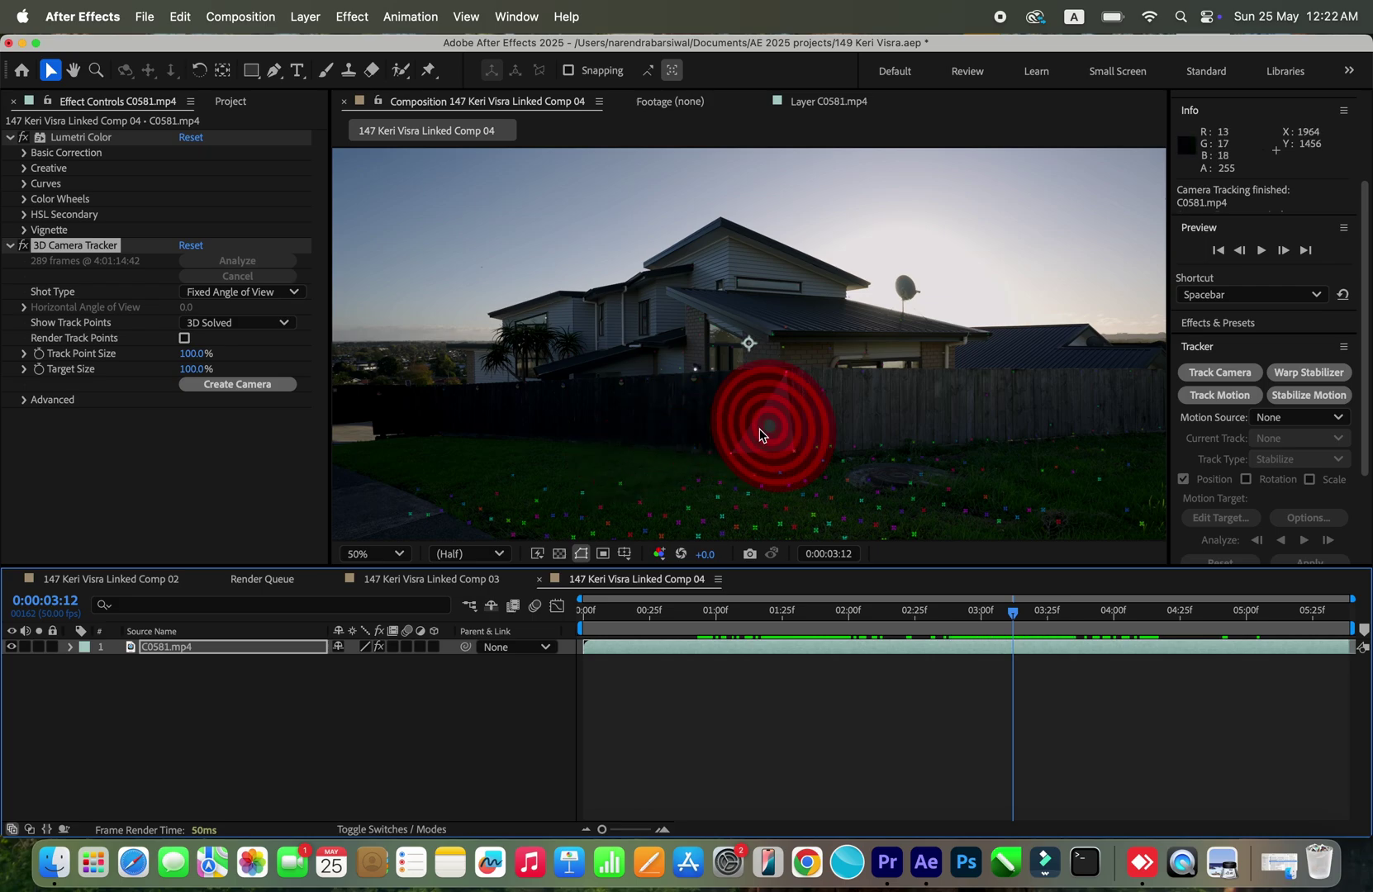
pyautogui.rightClick(758, 435)
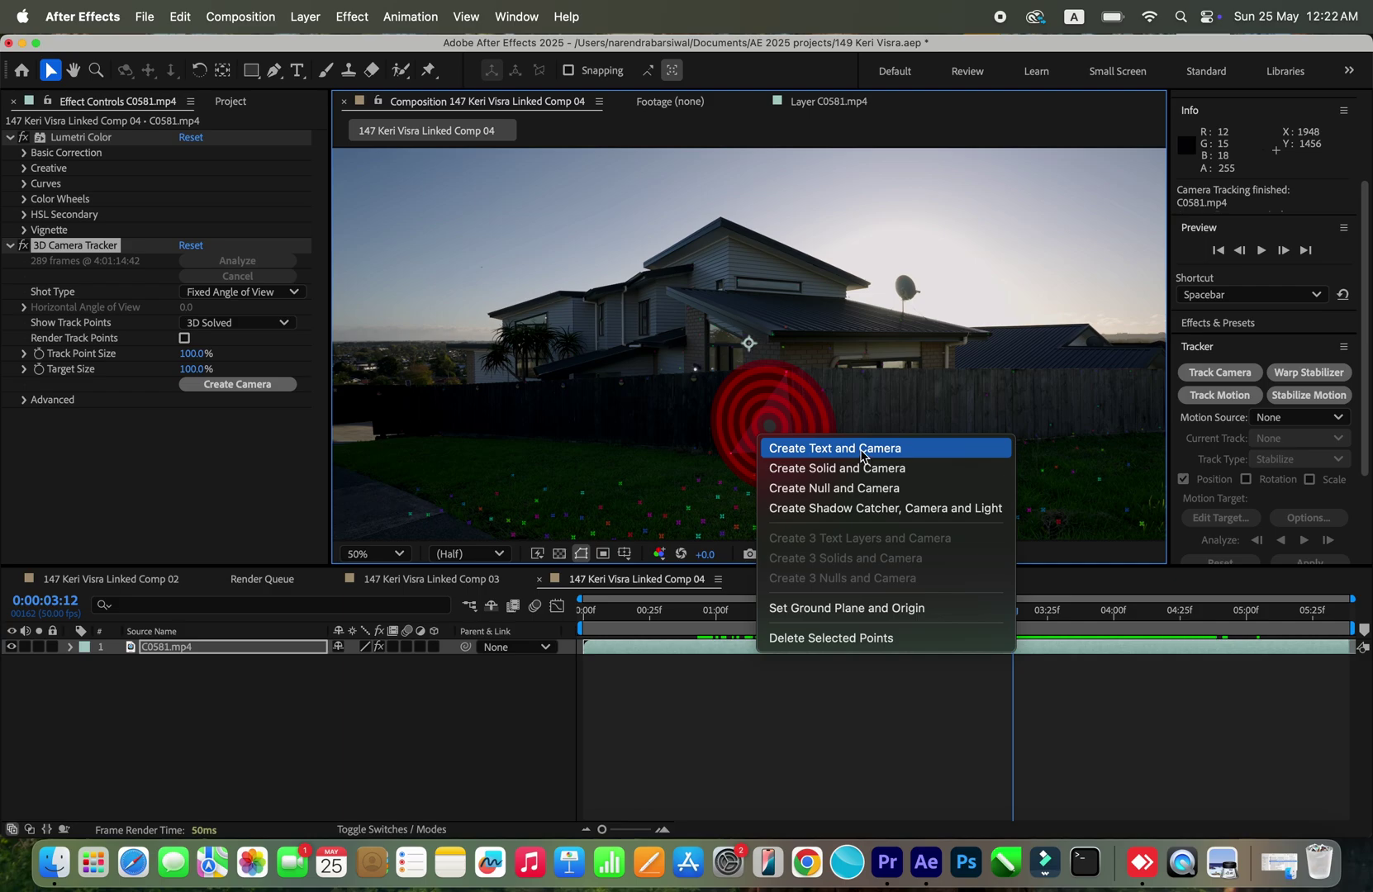
pyautogui.click(862, 455)
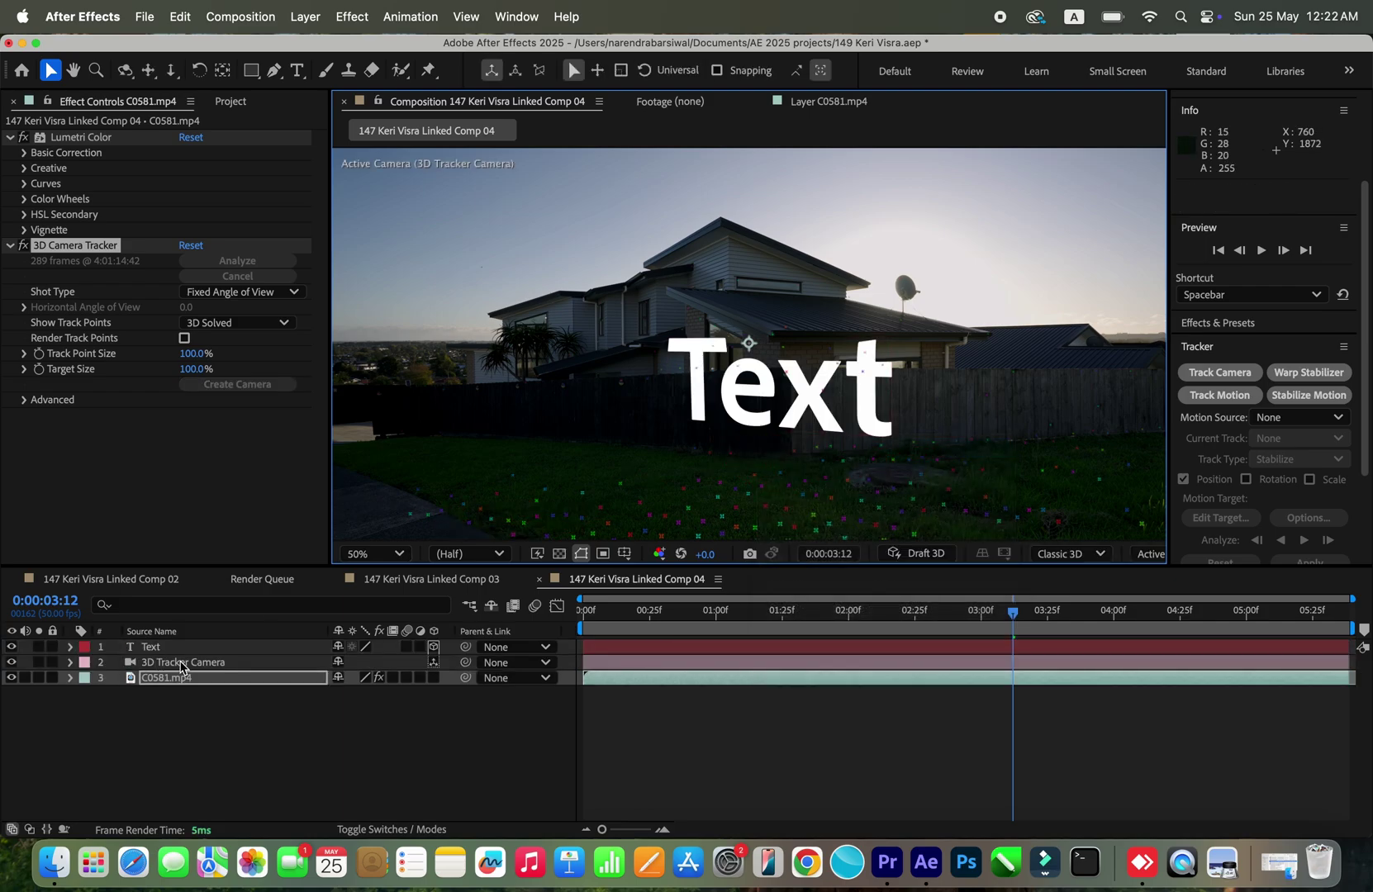
pyautogui.doubleClick(191, 652)
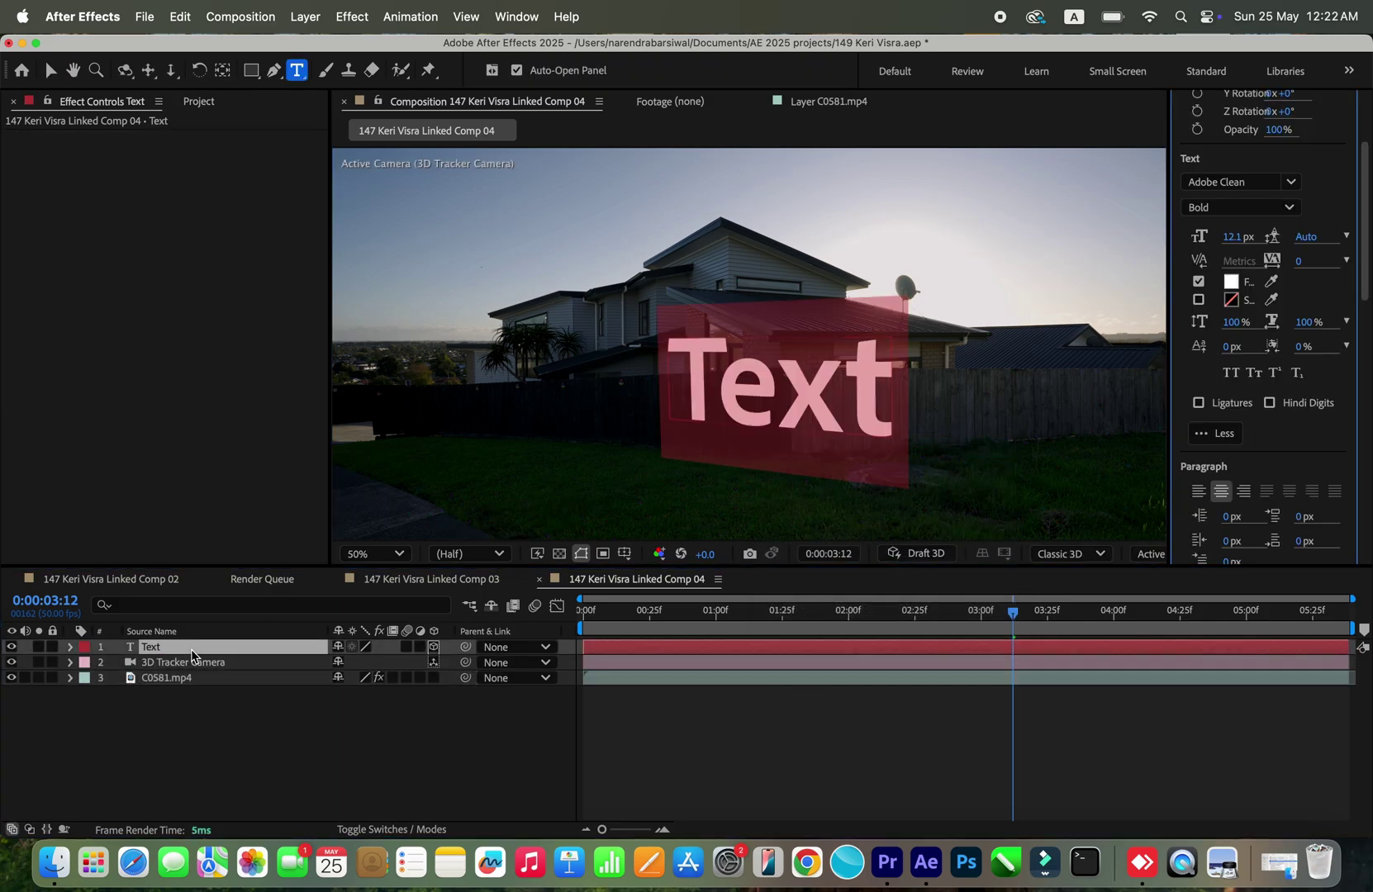
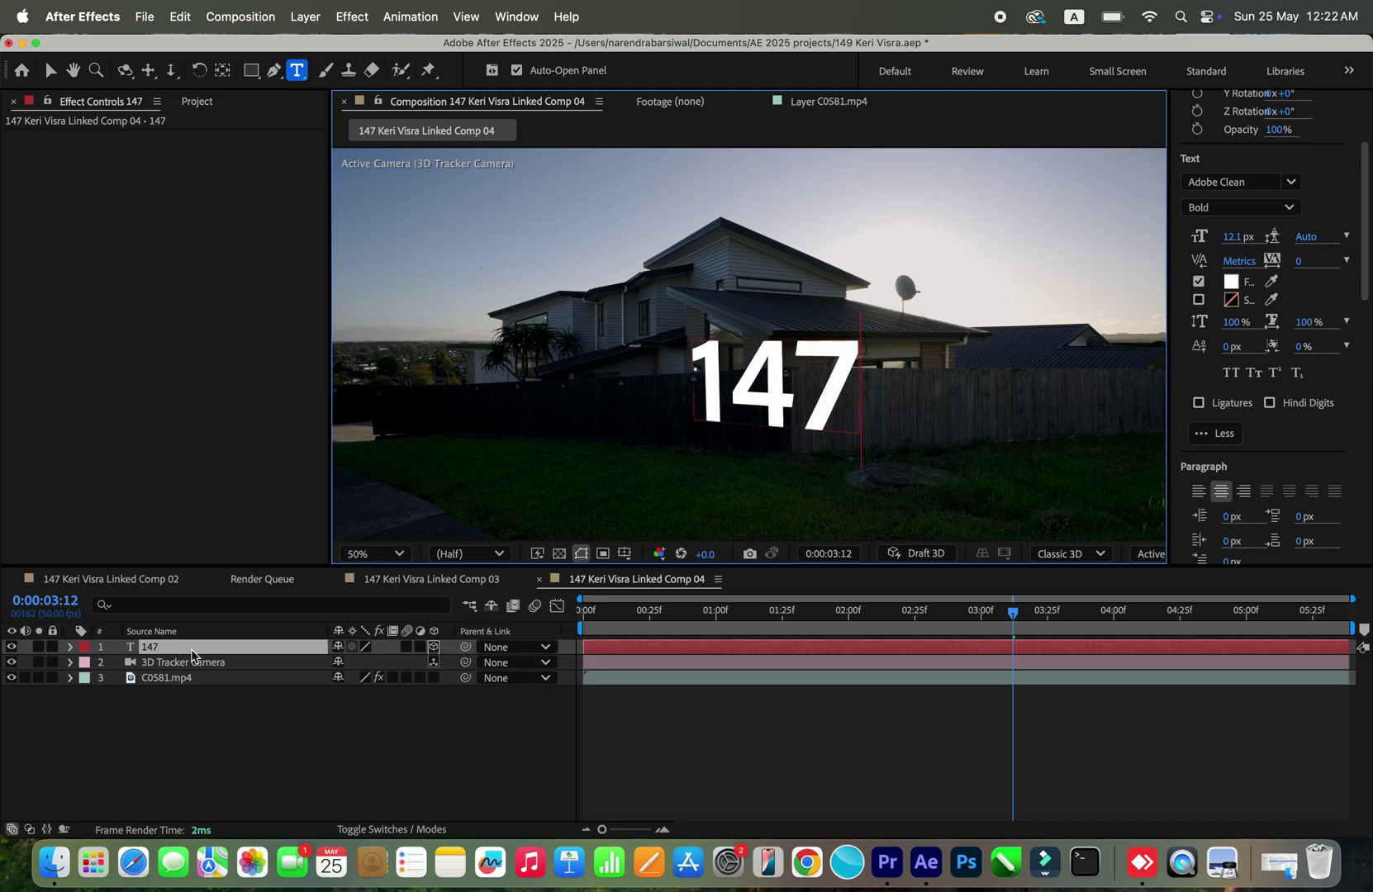
pyautogui.press('Escape')
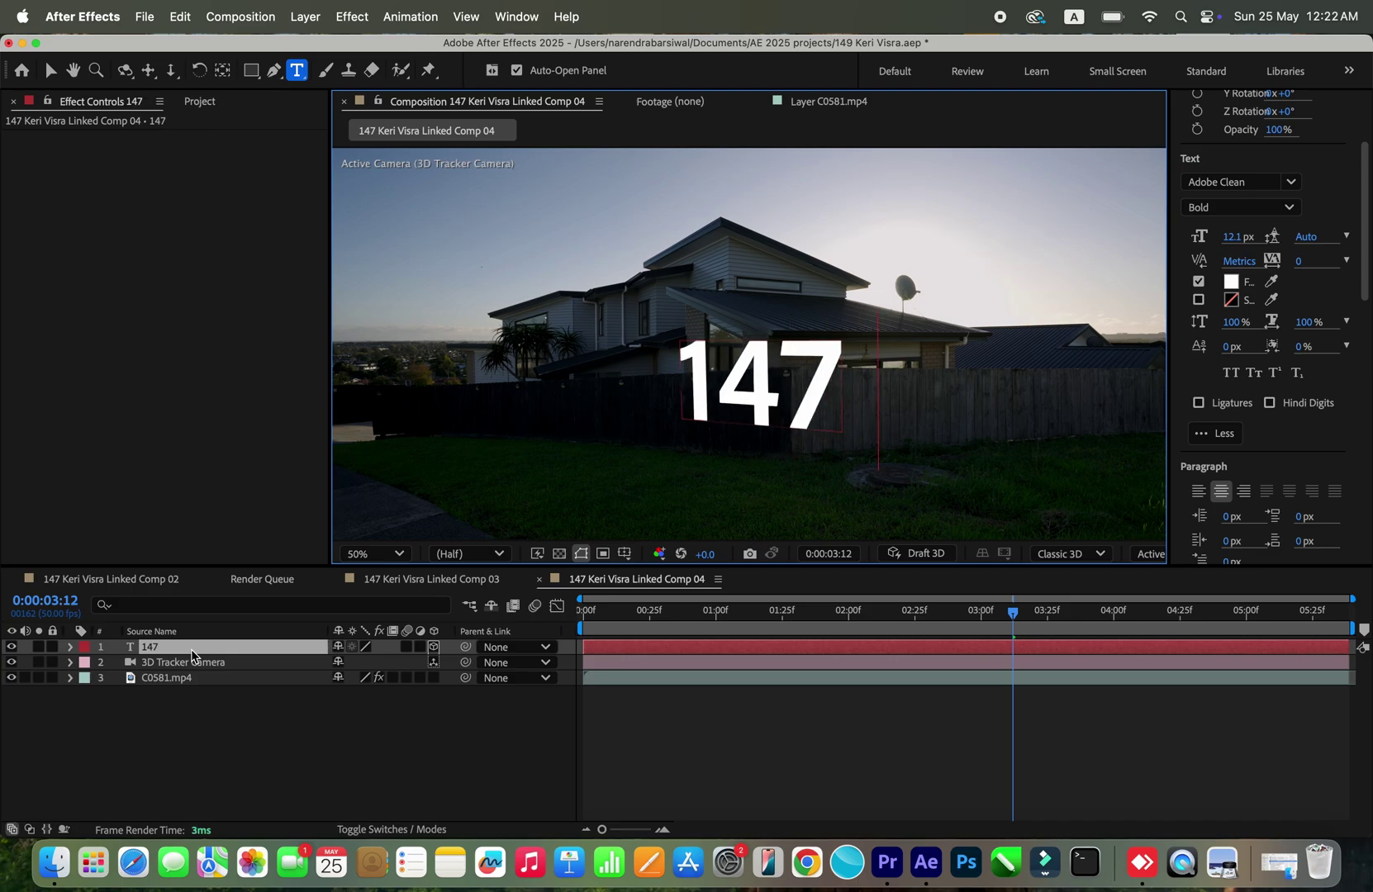
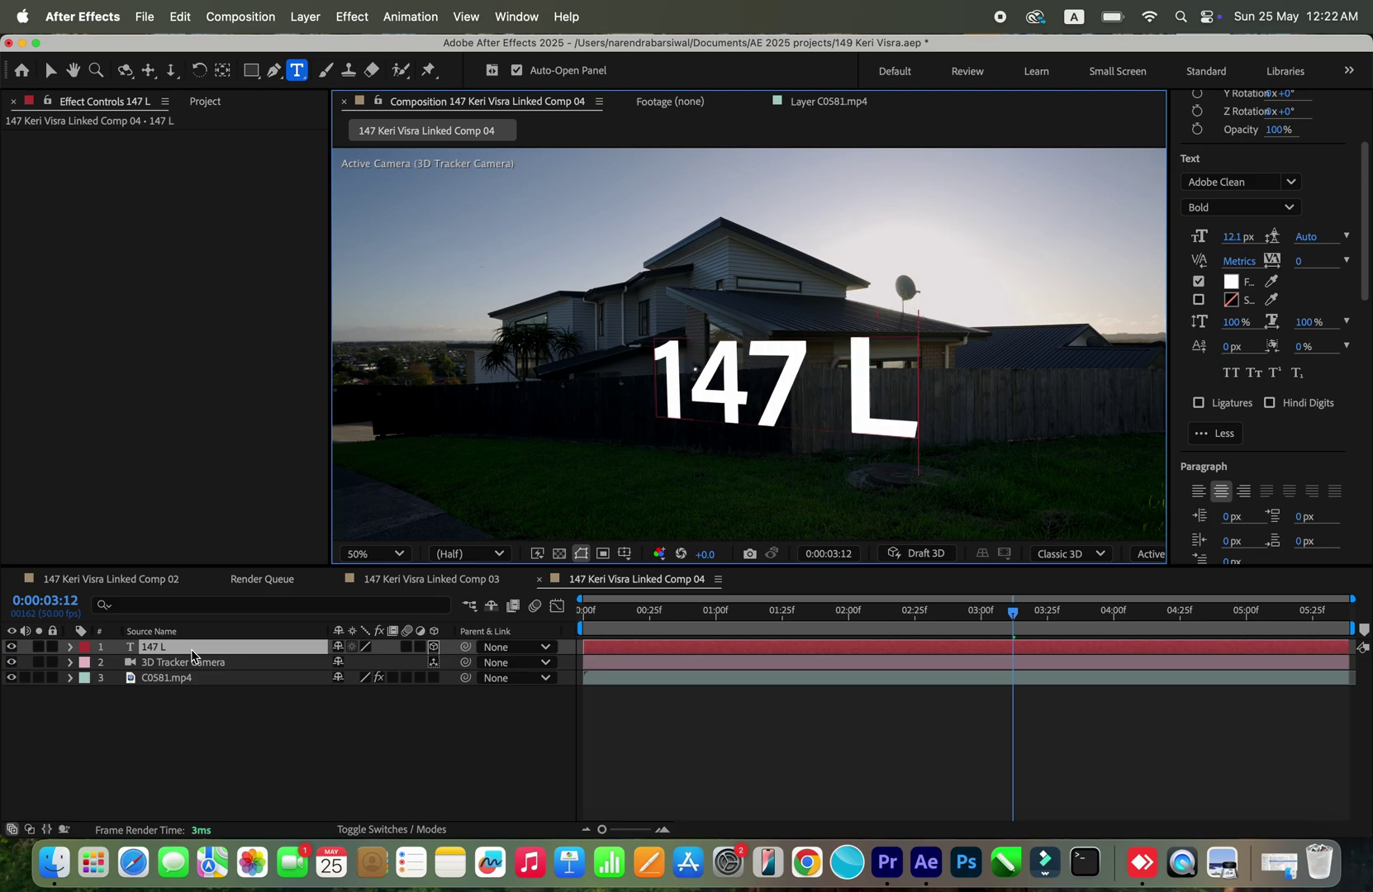
pyautogui.press('super+a')
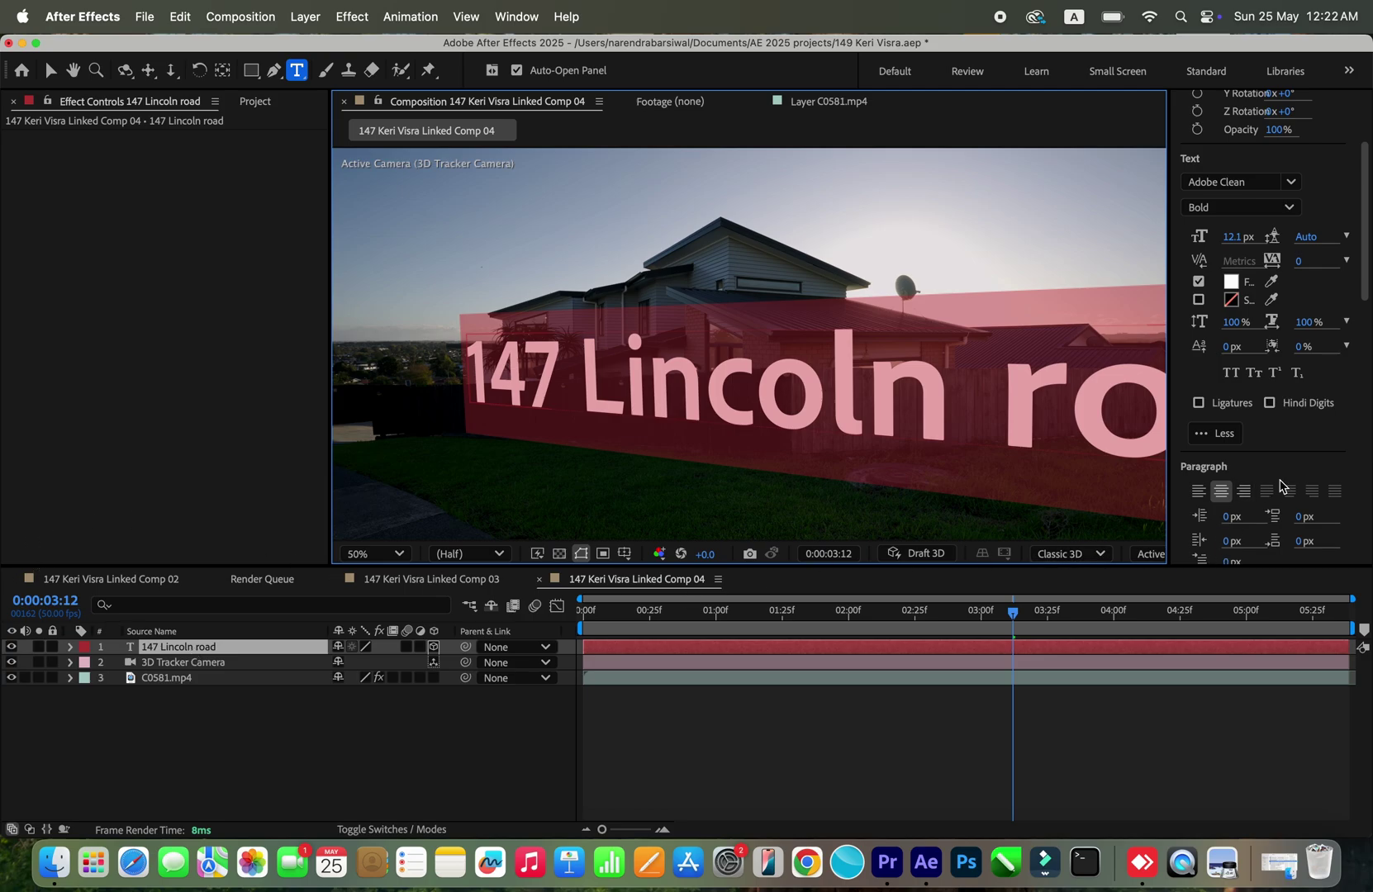
pyautogui.moveTo(1215, 237)
pyautogui.mouseDown()
pyautogui.moveTo(1184, 230)
pyautogui.moveTo(1195, 234)
pyautogui.mouseUp()
# Step: Set the address text layer's Scale to 12000
pyautogui.click(265, 652)
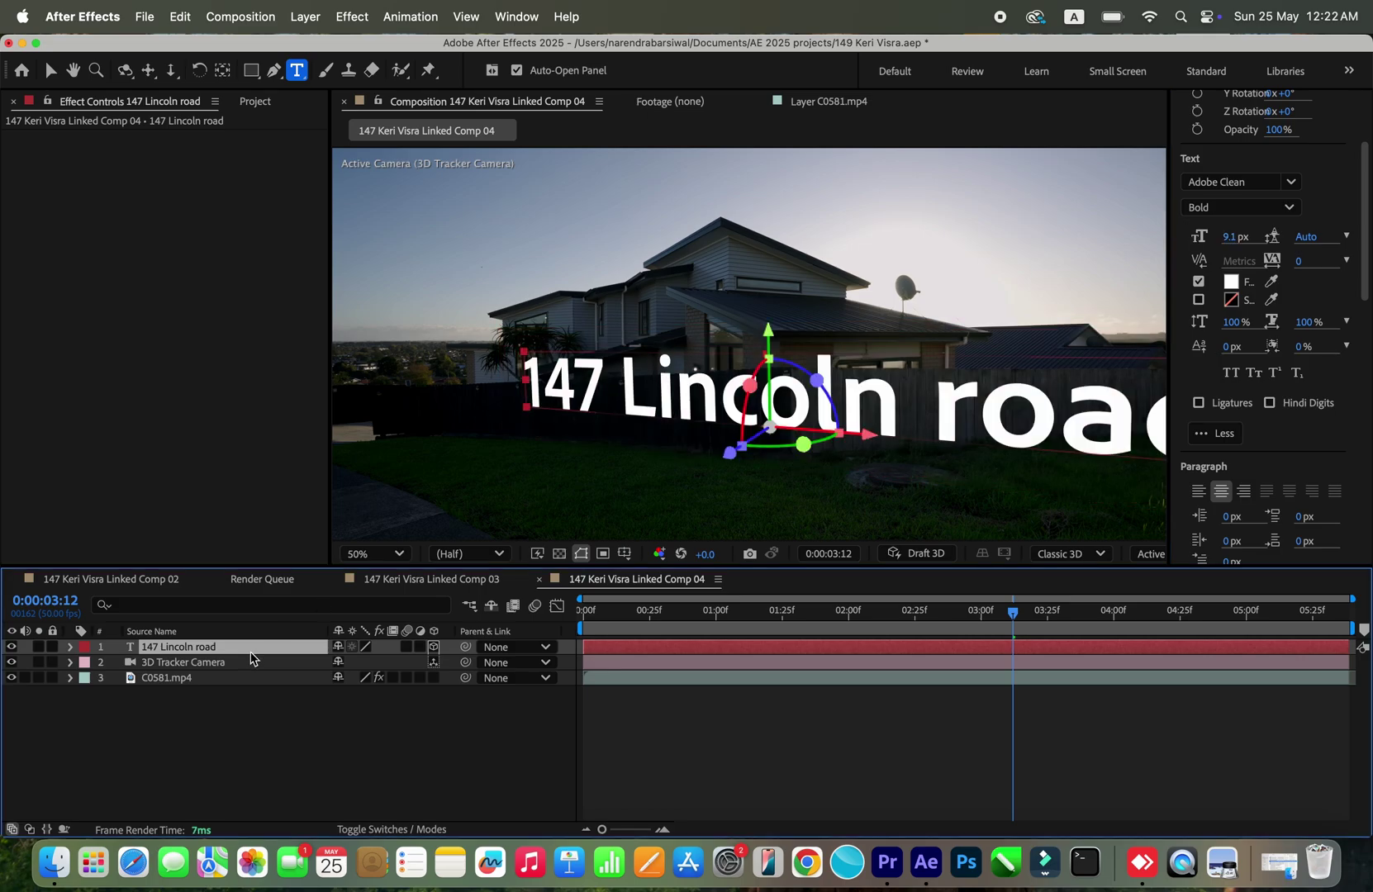
pyautogui.press('s')
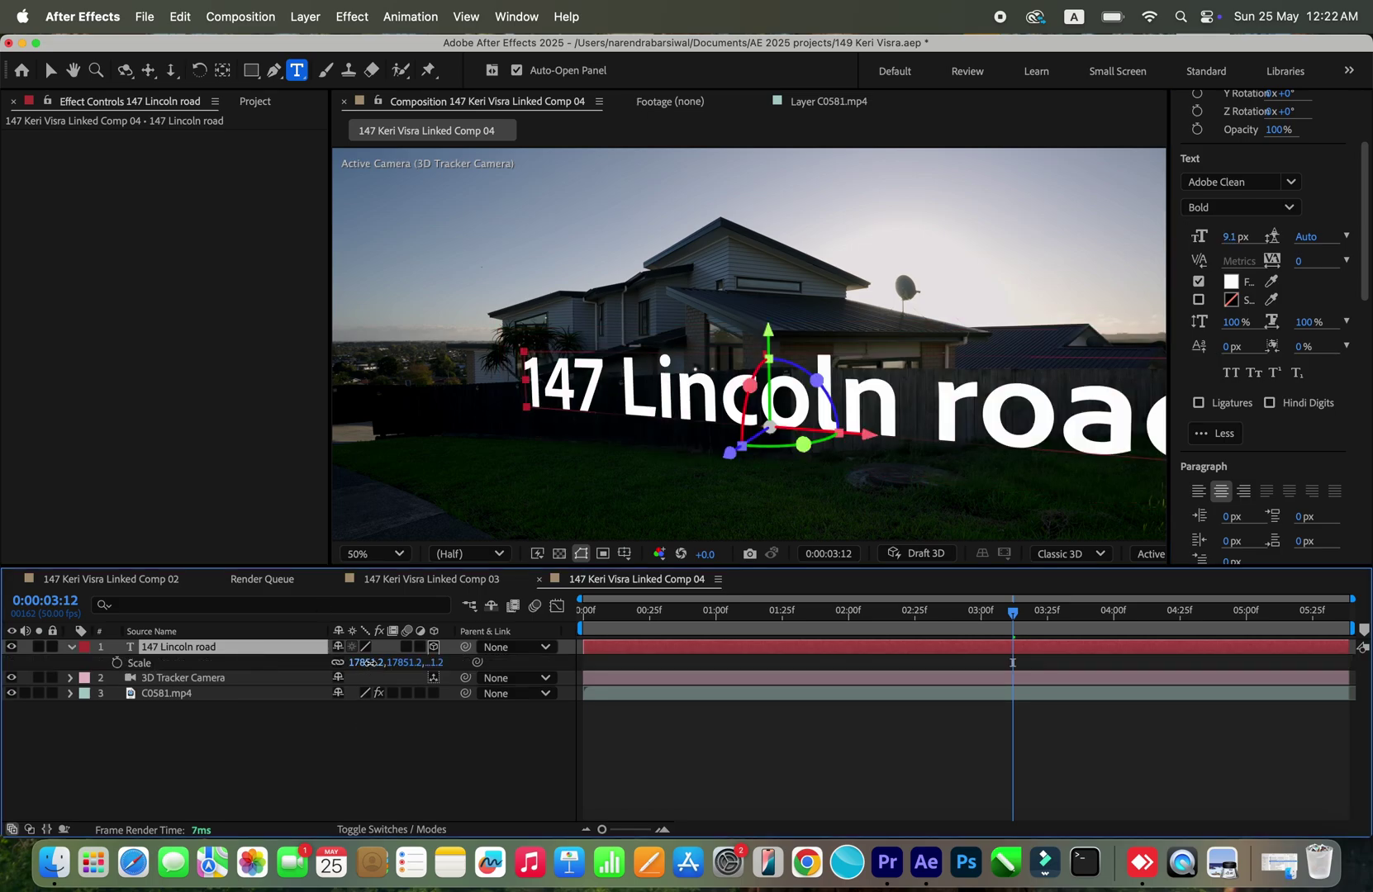
pyautogui.moveTo(376, 661); pyautogui.dragTo(329, 679)
pyautogui.click(369, 663)
pyautogui.write('12000')
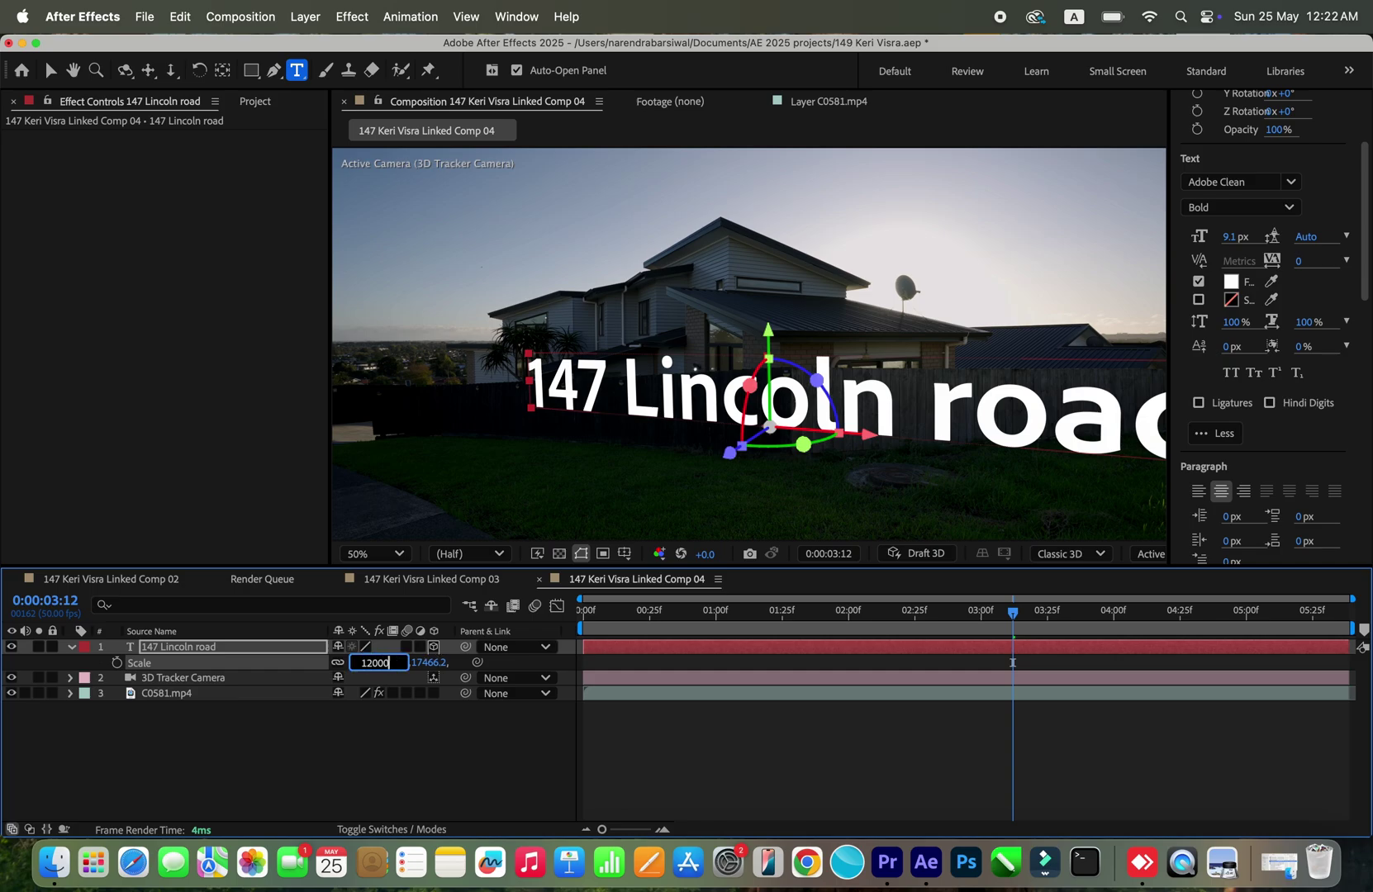
pyautogui.press('Return')
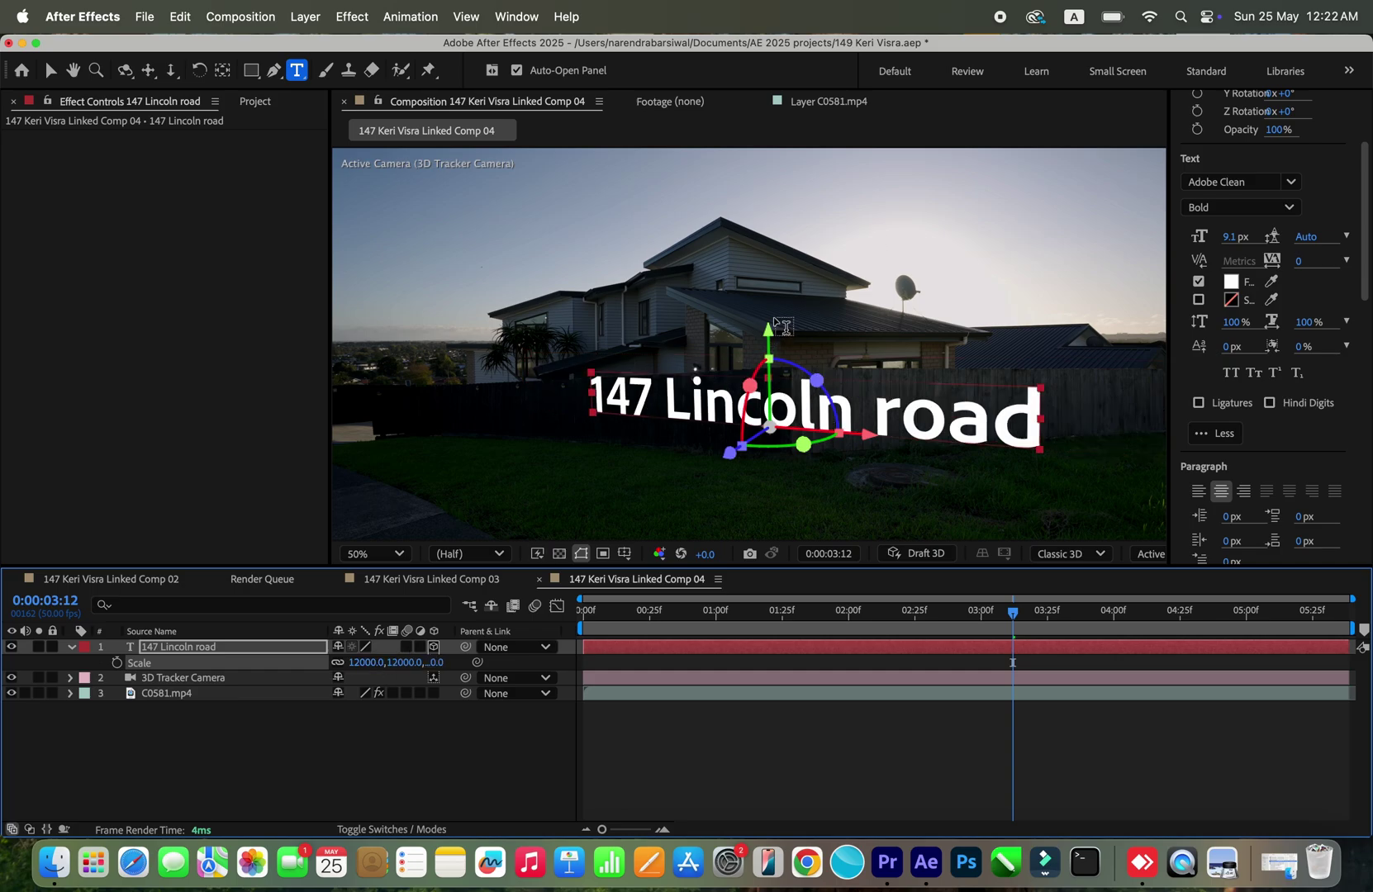
# Step: Move the text down onto the lawn and rotate it along the fence, Z tilt -1.1°
pyautogui.press('v')
pyautogui.moveTo(769, 331); pyautogui.dragTo(783, 380)
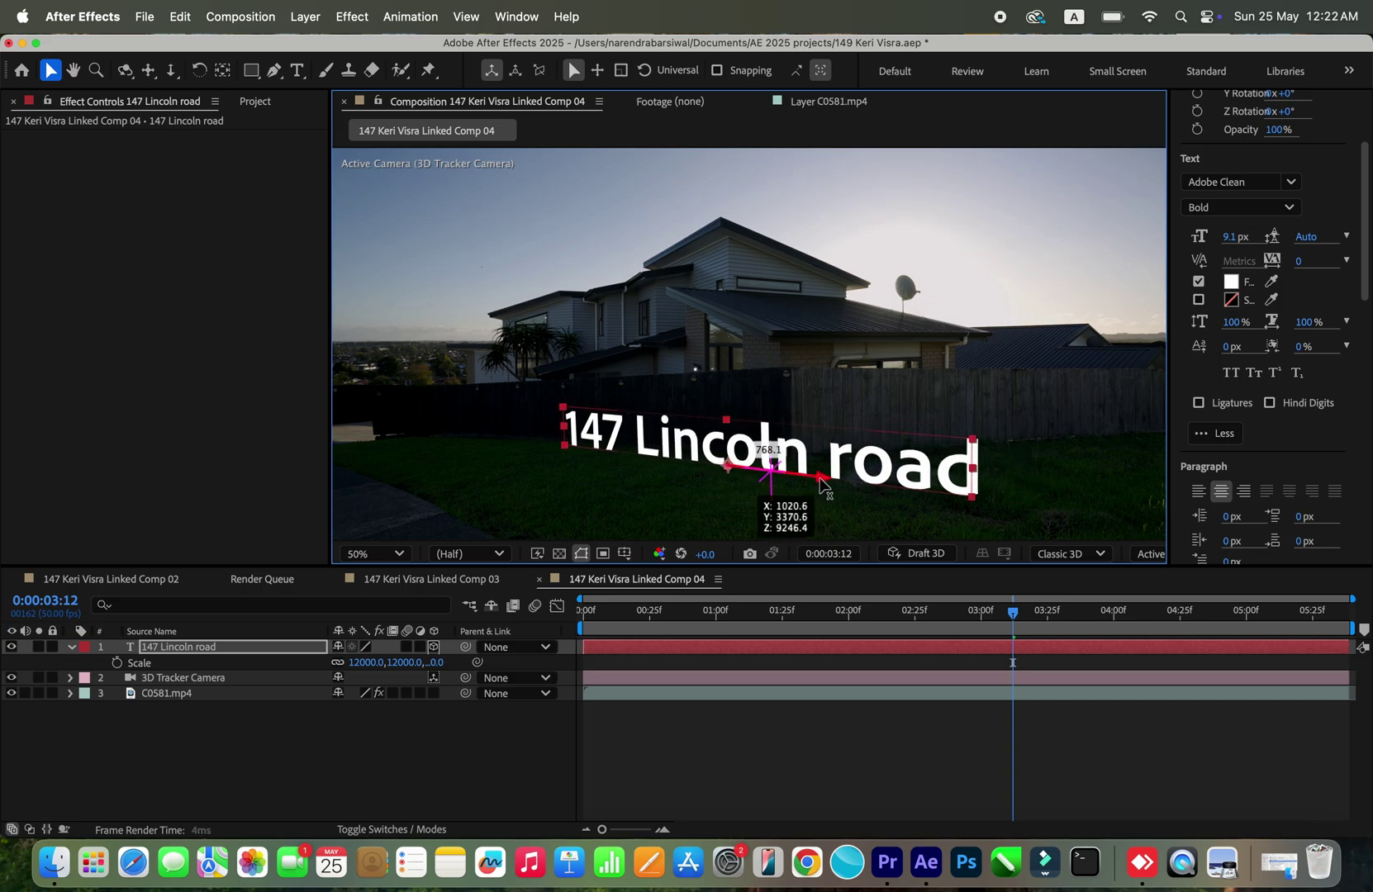
pyautogui.moveTo(820, 487); pyautogui.dragTo(779, 484)
pyautogui.moveTo(724, 414); pyautogui.dragTo(659, 411)
pyautogui.moveTo(708, 479); pyautogui.dragTo(712, 480)
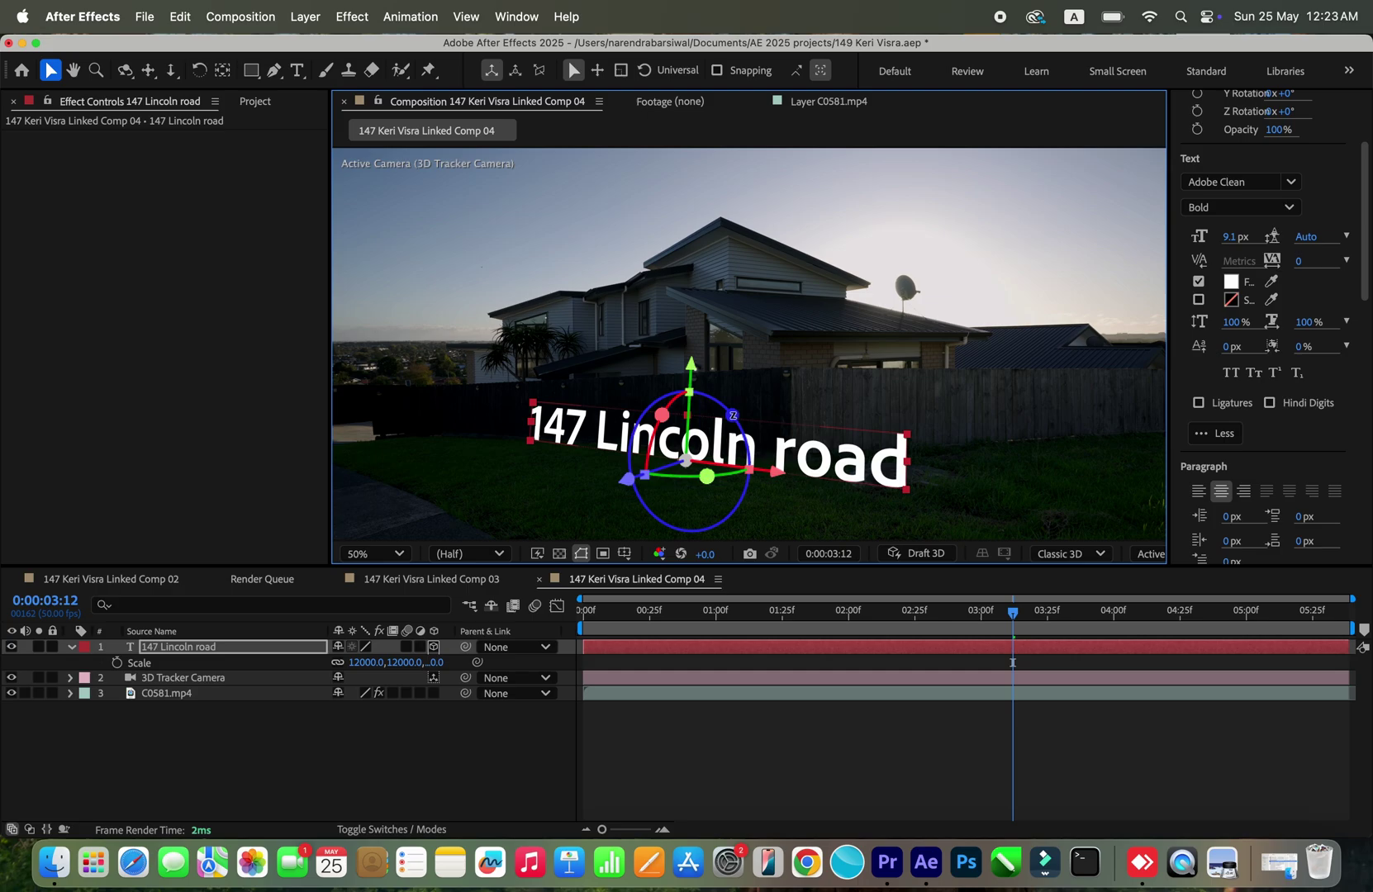
pyautogui.moveTo(732, 415)
pyautogui.mouseDown()
pyautogui.moveTo(724, 425)
pyautogui.moveTo(731, 414)
pyautogui.mouseUp()
# Step: Fit the whole frame in the viewer and scrub back to check the tracking
pyautogui.scroll(-4, 778, 306)
pyautogui.scroll(5, 778, 306)
pyautogui.scroll(-6, 779, 310)
pyautogui.scroll(4, 778, 309)
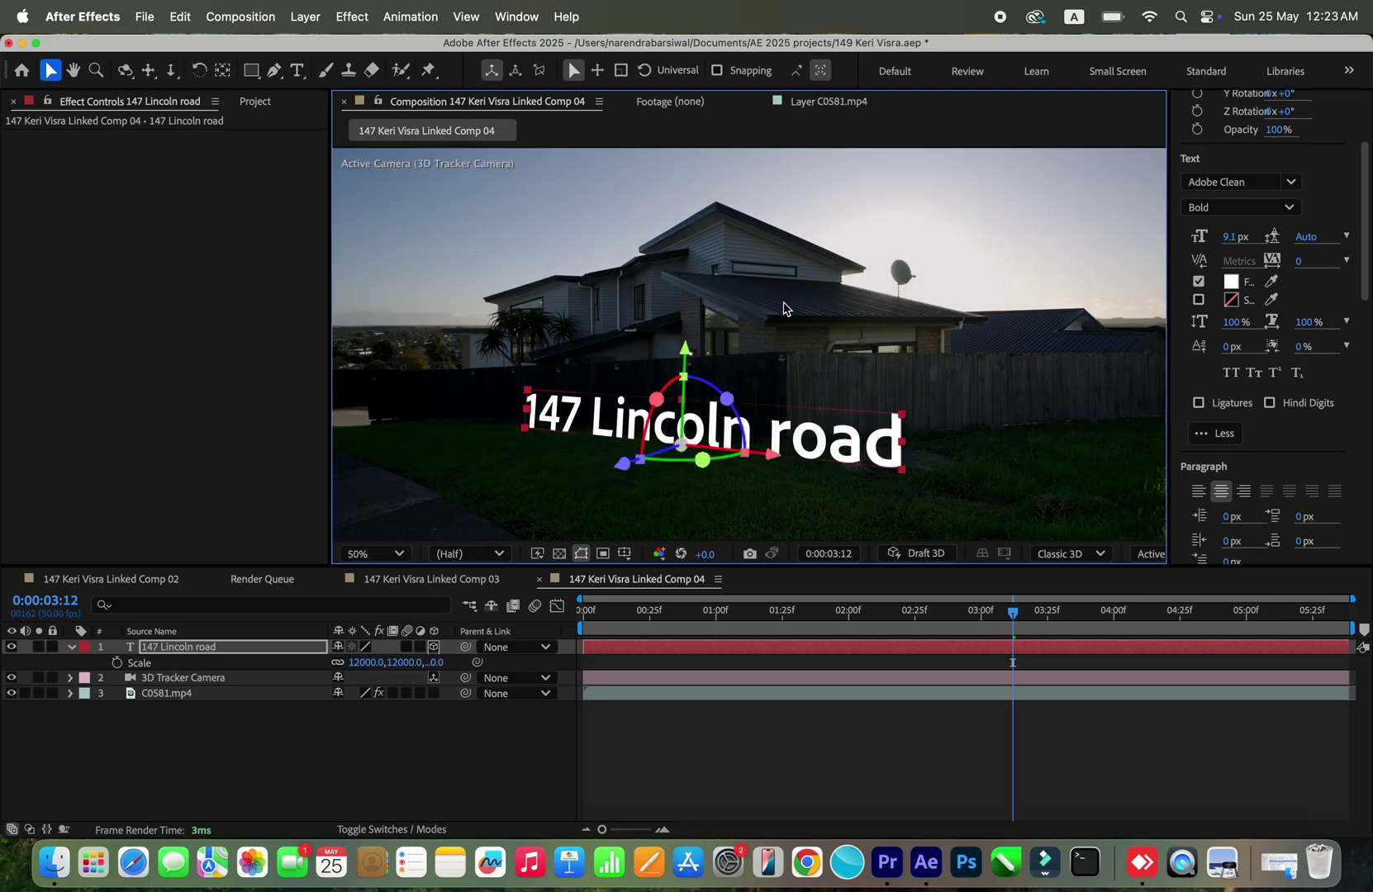
pyautogui.click(401, 555)
pyautogui.click(413, 212)
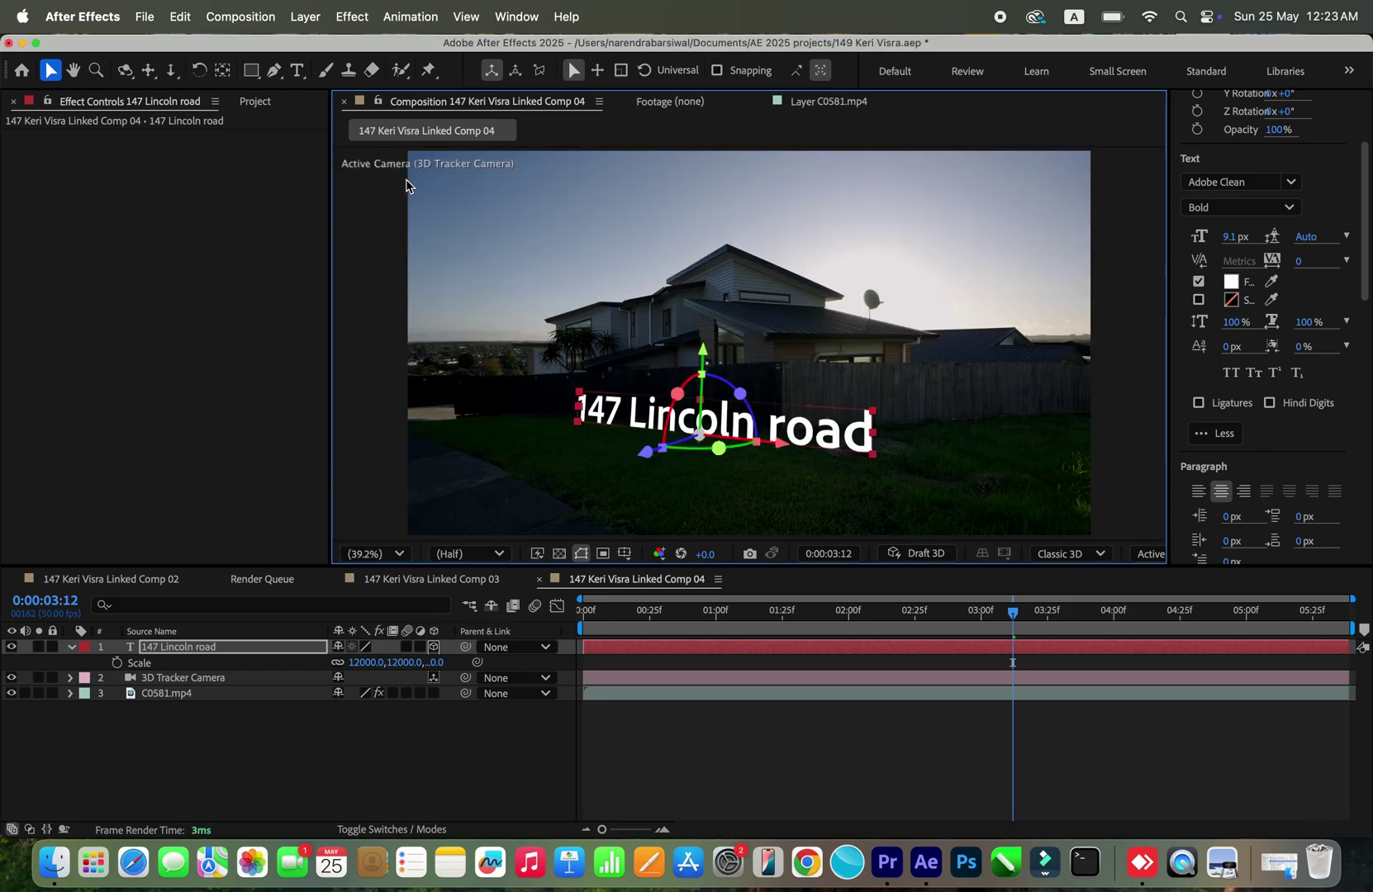
pyautogui.moveTo(1001, 615); pyautogui.dragTo(755, 613)
# Step: Reveal the text layer's Material Options and change the 3D renderer from Classic 3D to Cinema 4D
pyautogui.press('Return')
pyautogui.press('F2')
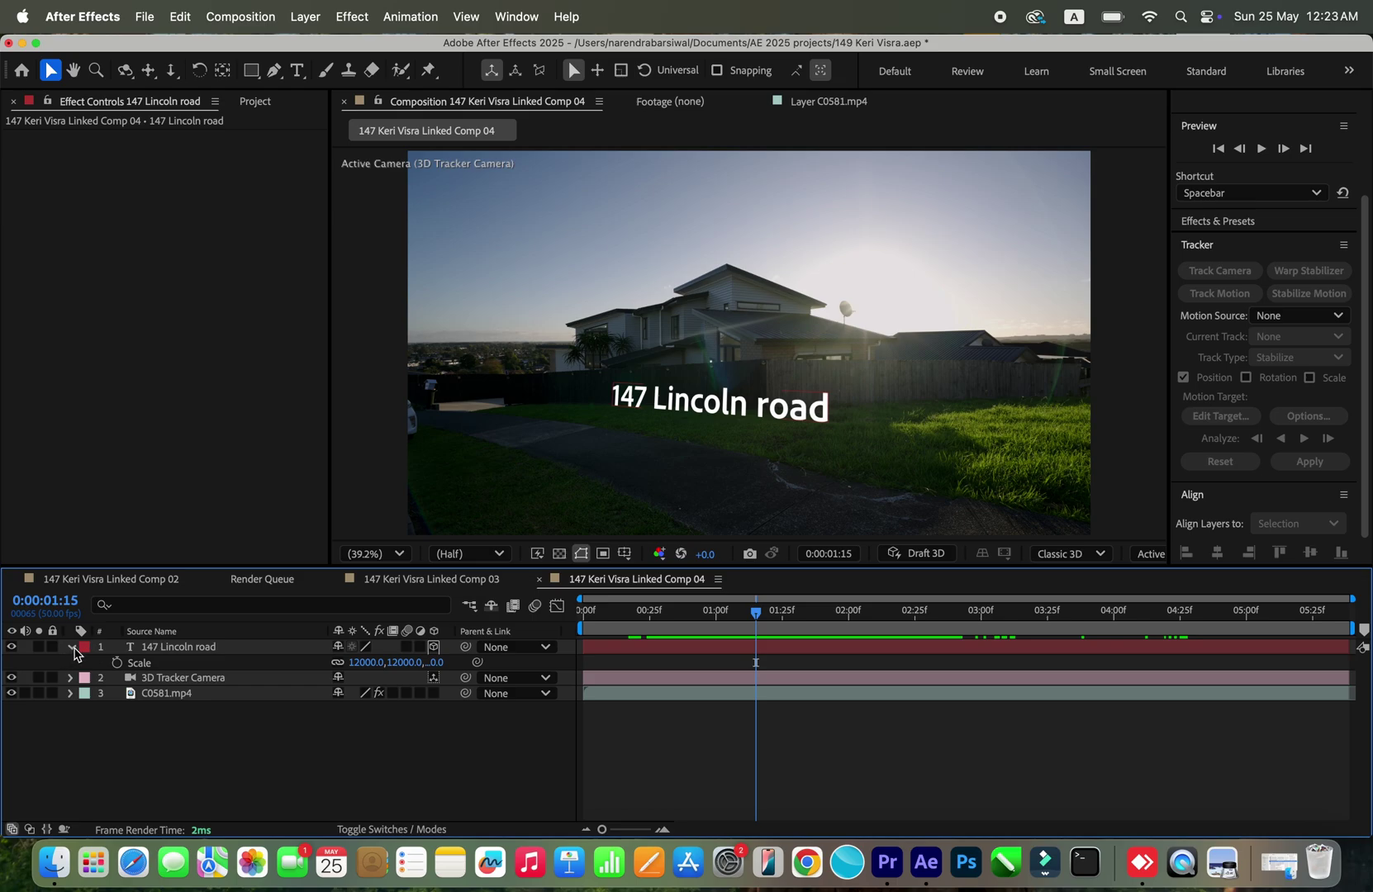
pyautogui.click(73, 648)
pyautogui.click(72, 648)
pyautogui.scroll(-2, 136, 712)
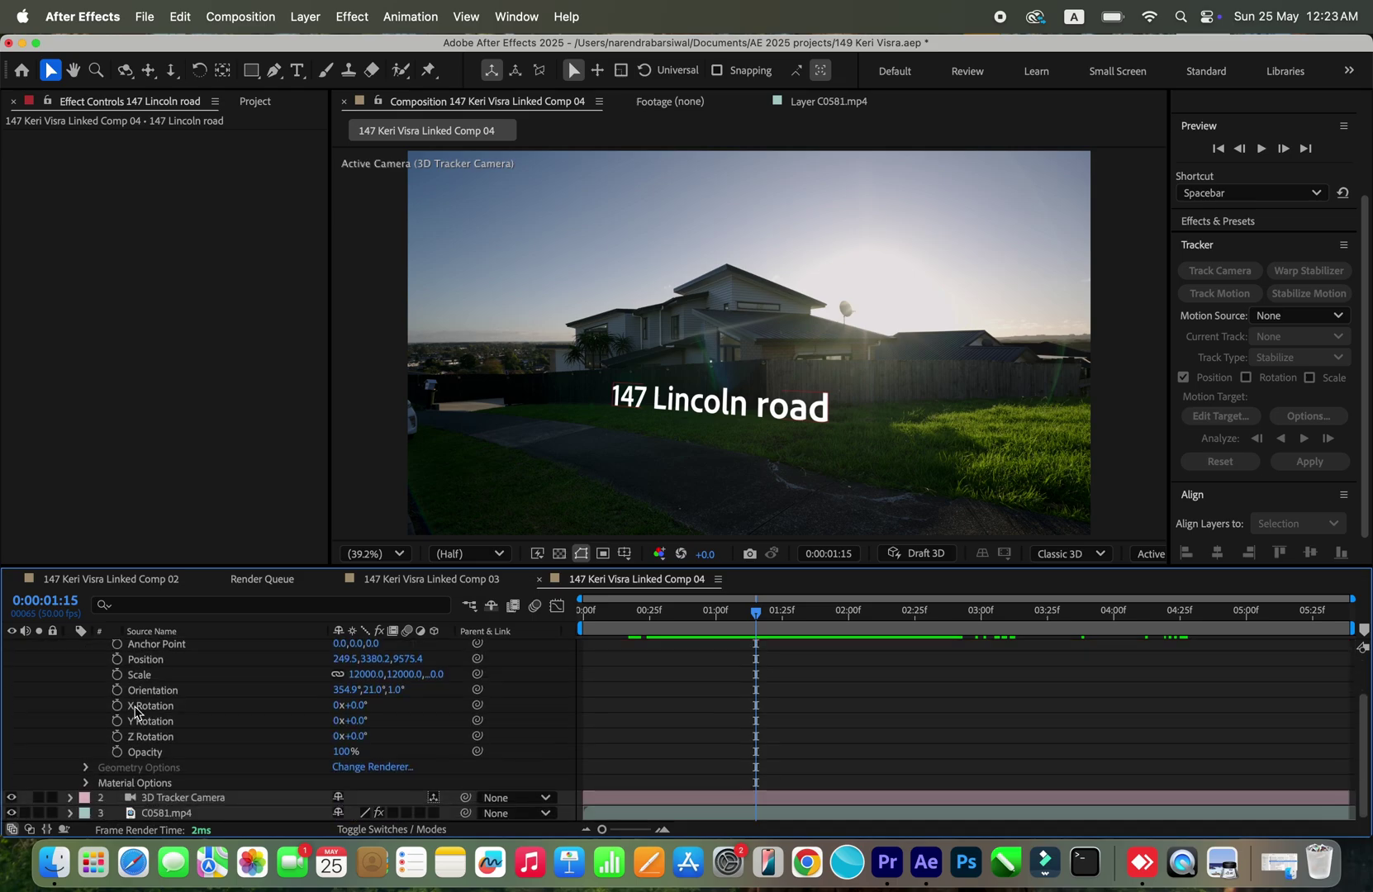
pyautogui.click(87, 782)
pyautogui.scroll(-2, 174, 764)
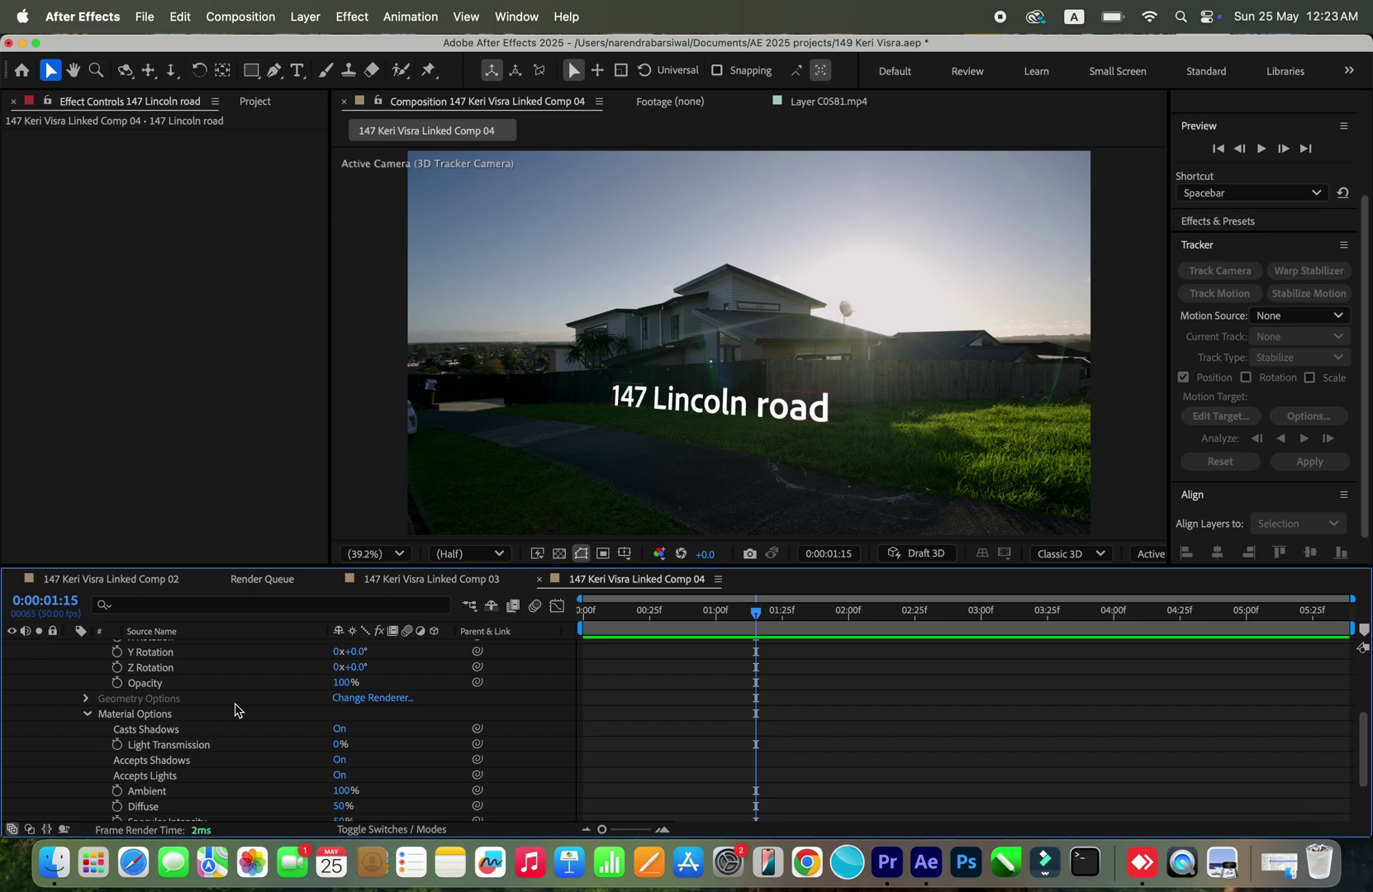
pyautogui.click(356, 699)
pyautogui.click(624, 364)
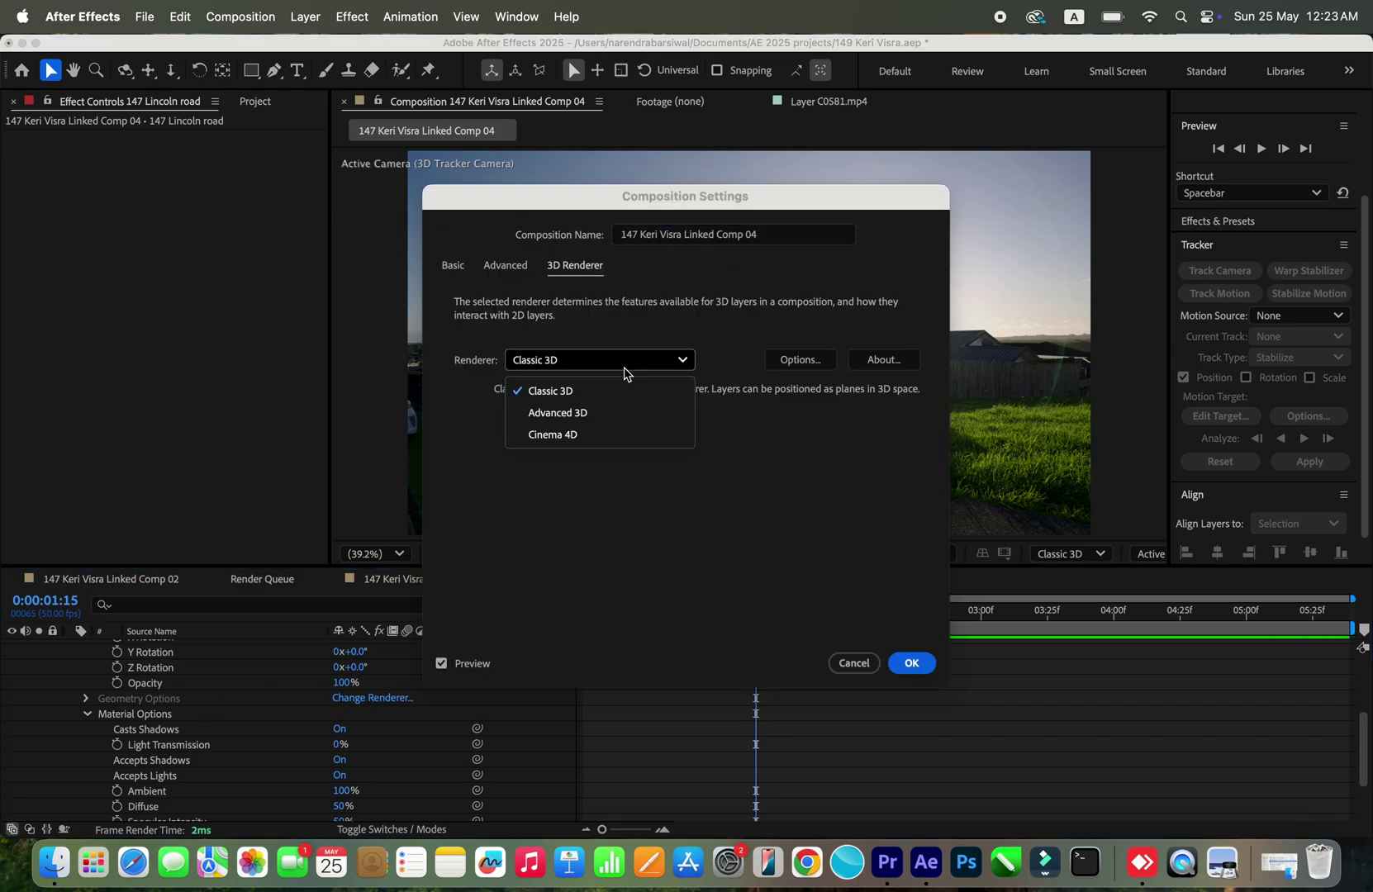
pyautogui.click(623, 438)
pyautogui.click(911, 663)
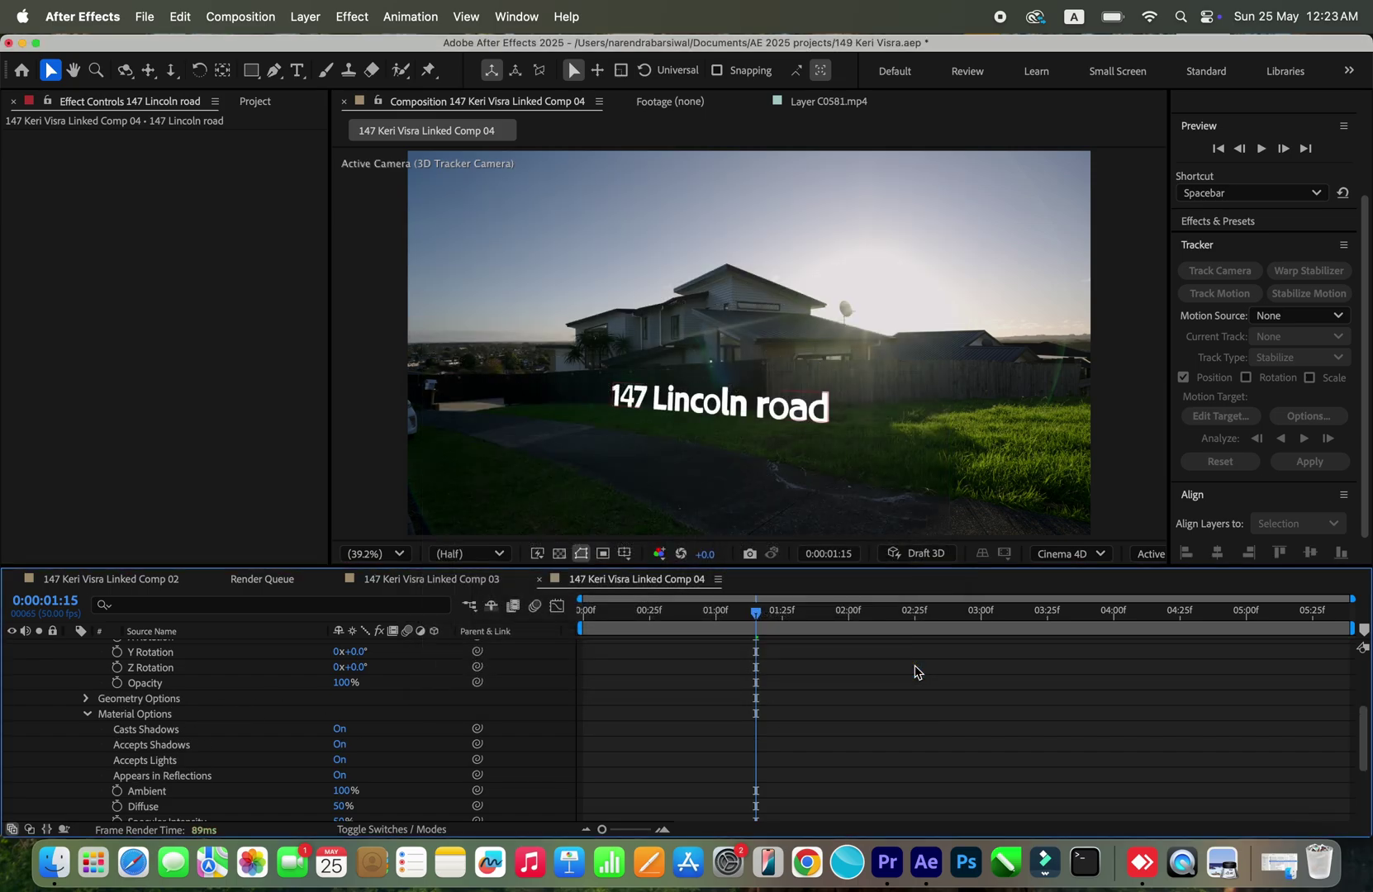
pyautogui.scroll(5, 148, 699)
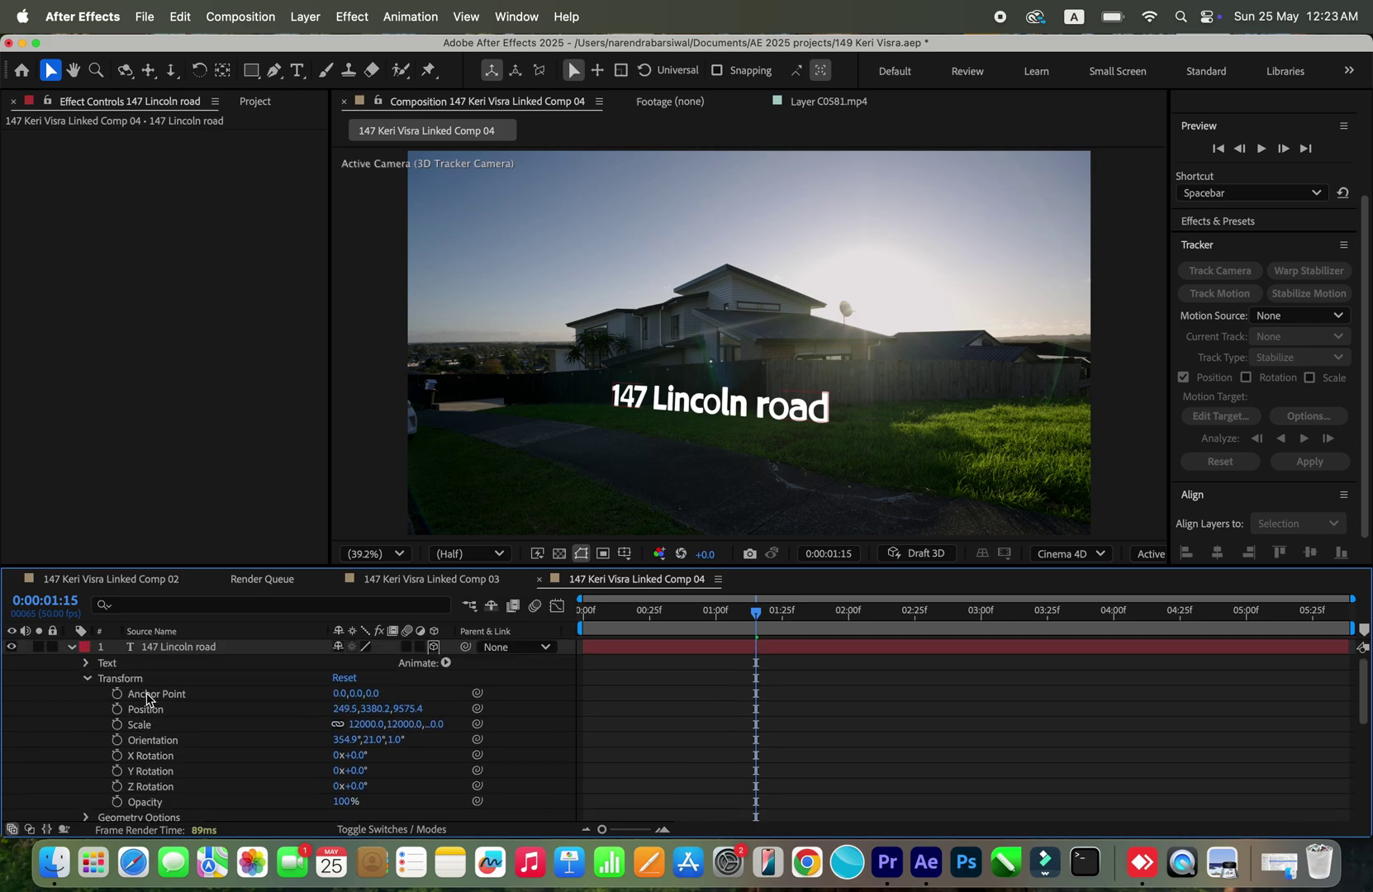
pyautogui.click(184, 645)
pyautogui.scroll(-5, 195, 720)
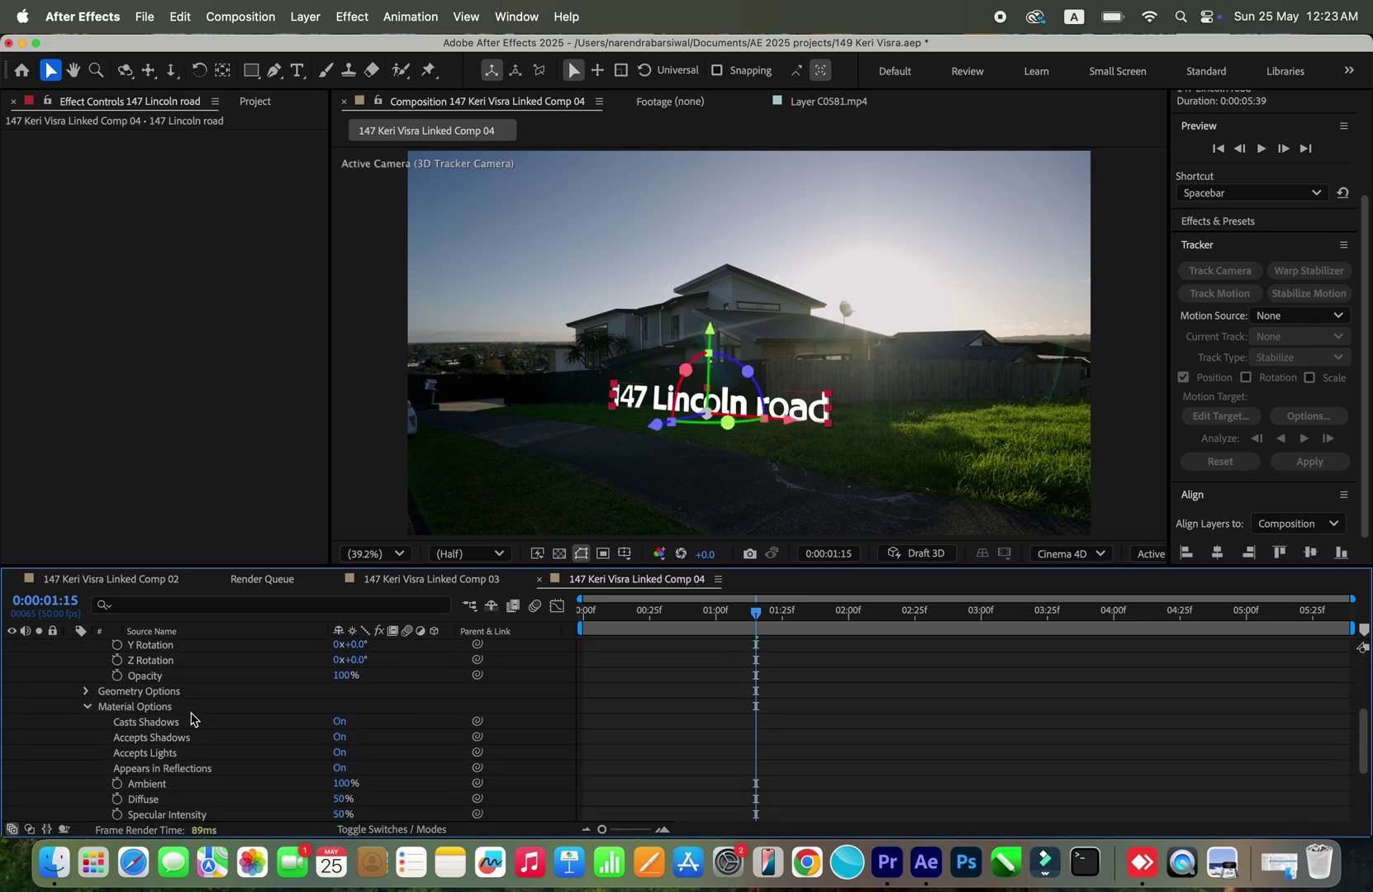
pyautogui.scroll(-5, 191, 719)
pyautogui.scroll(5, 191, 720)
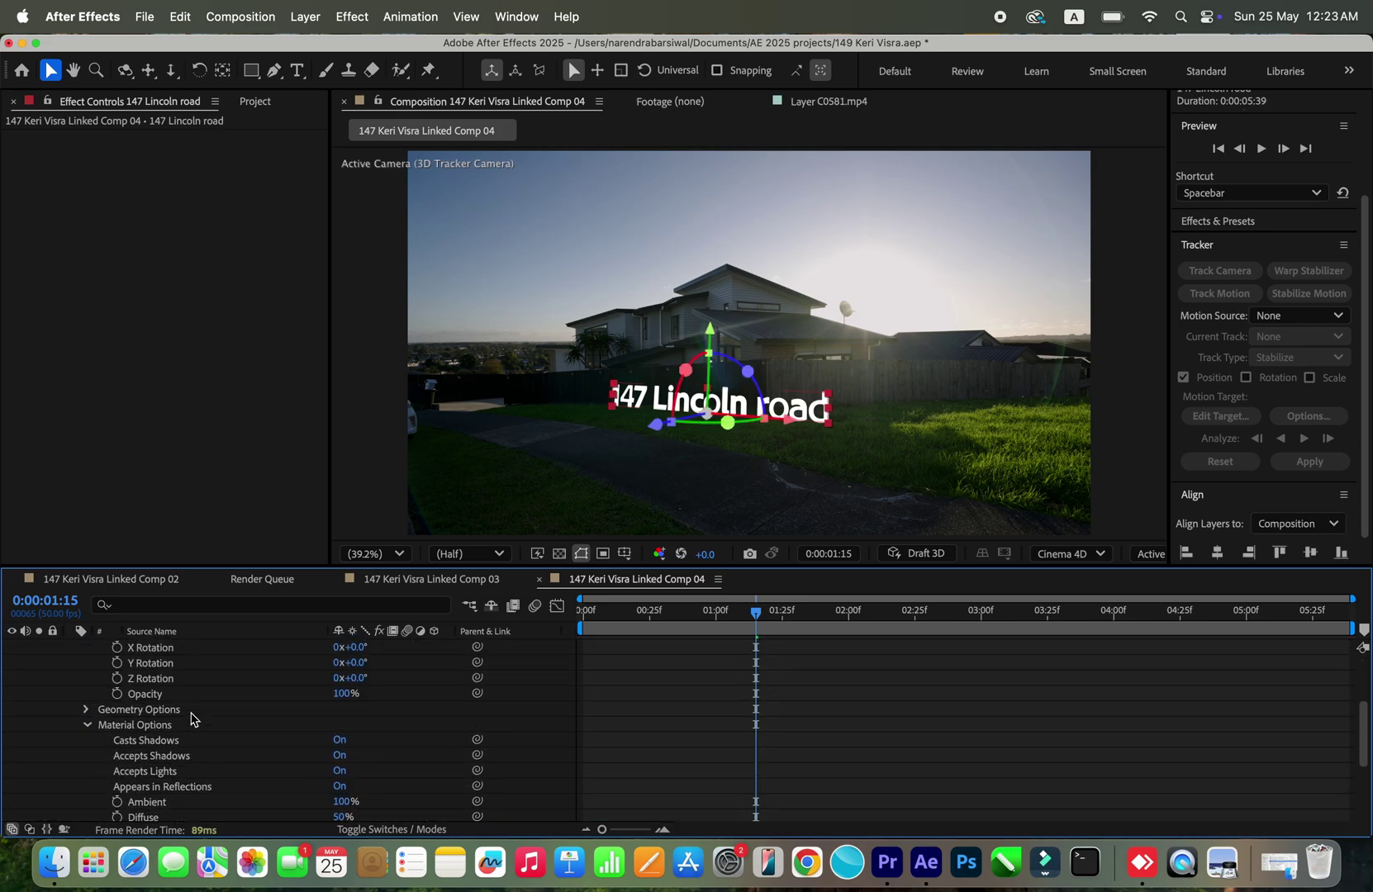
pyautogui.click(87, 710)
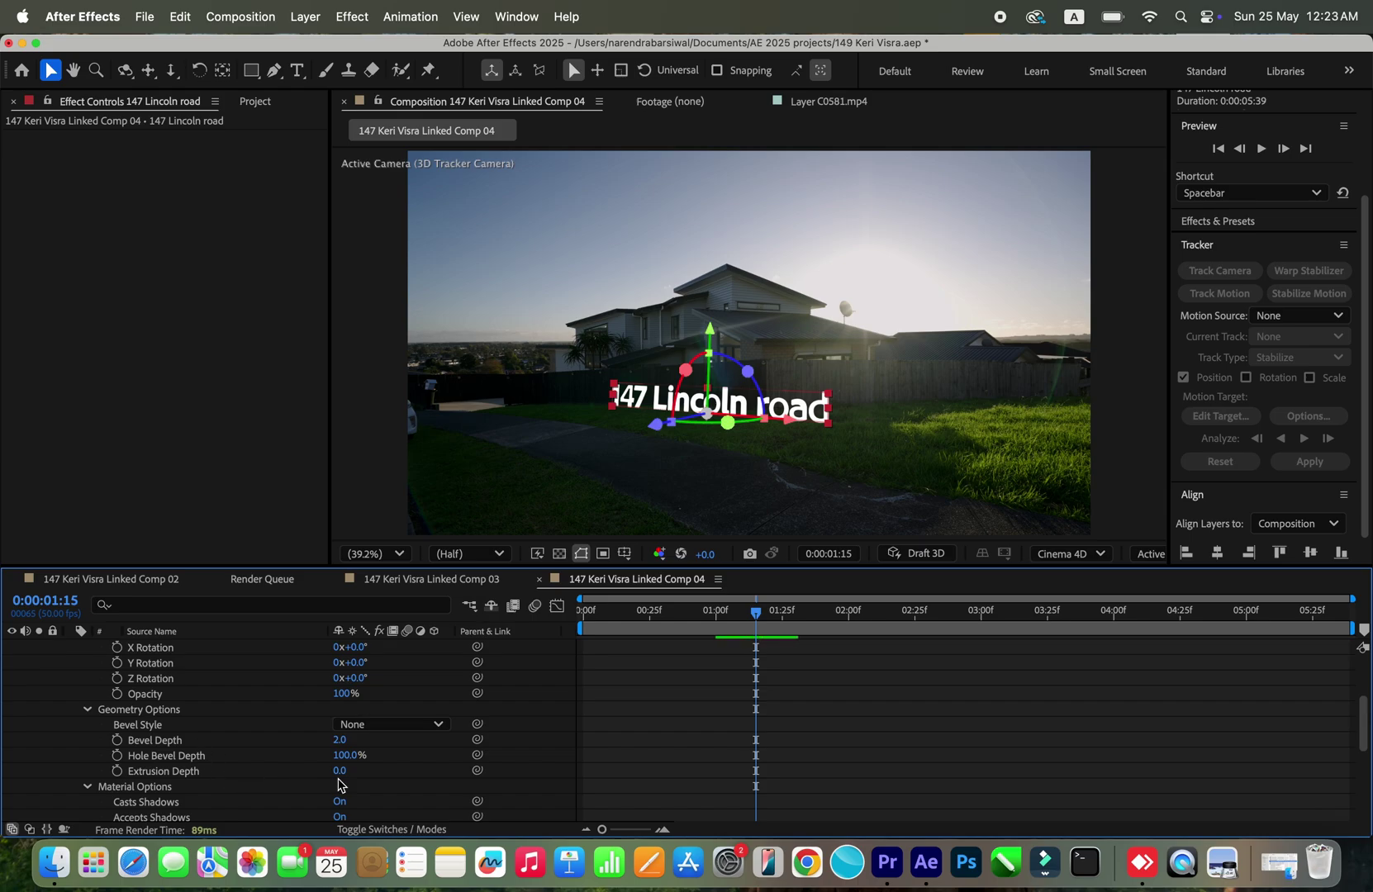
pyautogui.moveTo(341, 771)
pyautogui.mouseDown()
pyautogui.moveTo(358, 769)
pyautogui.moveTo(334, 762)
pyautogui.mouseUp()
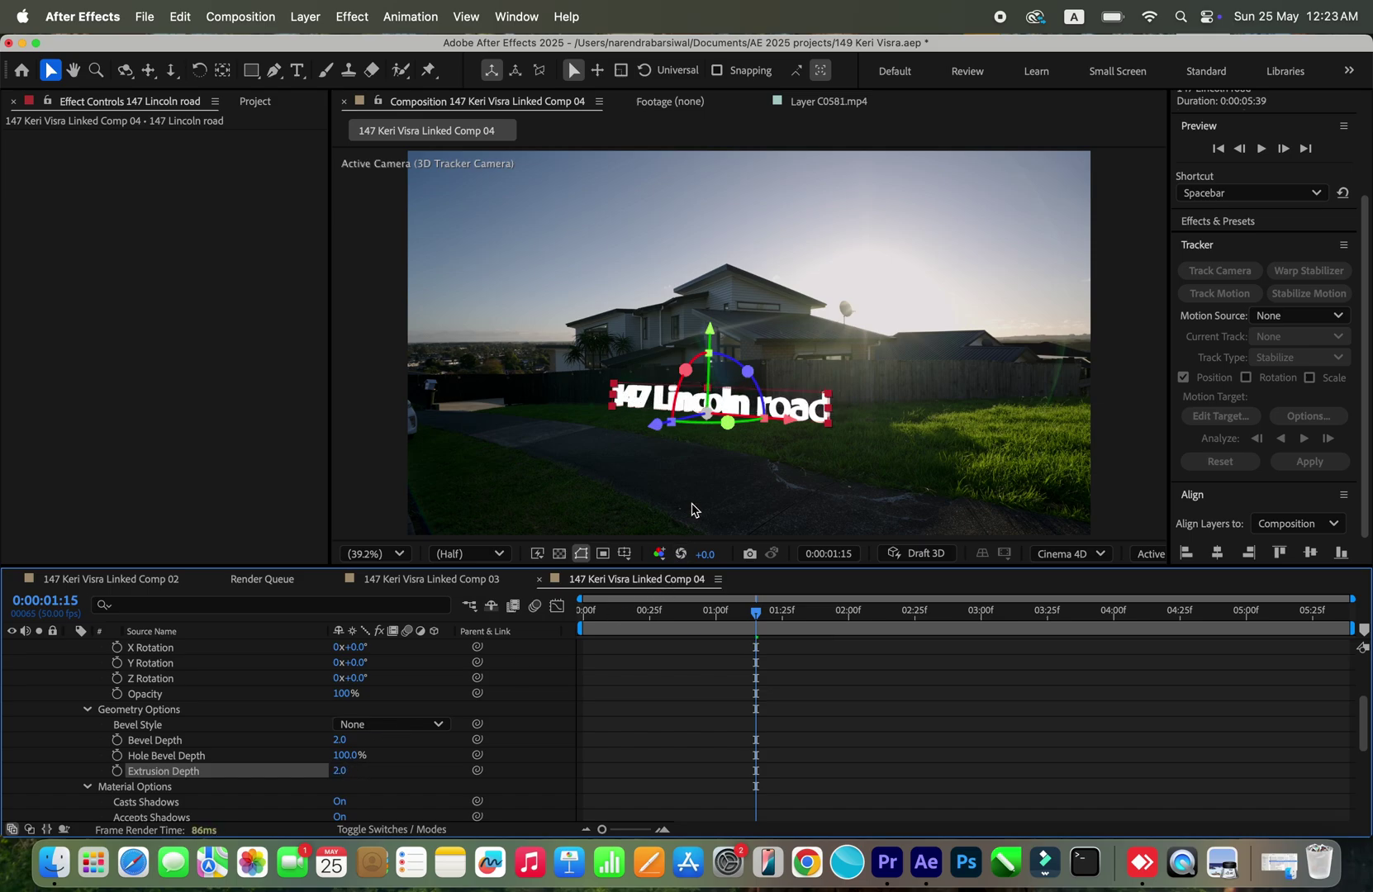
pyautogui.scroll(5, 157, 743)
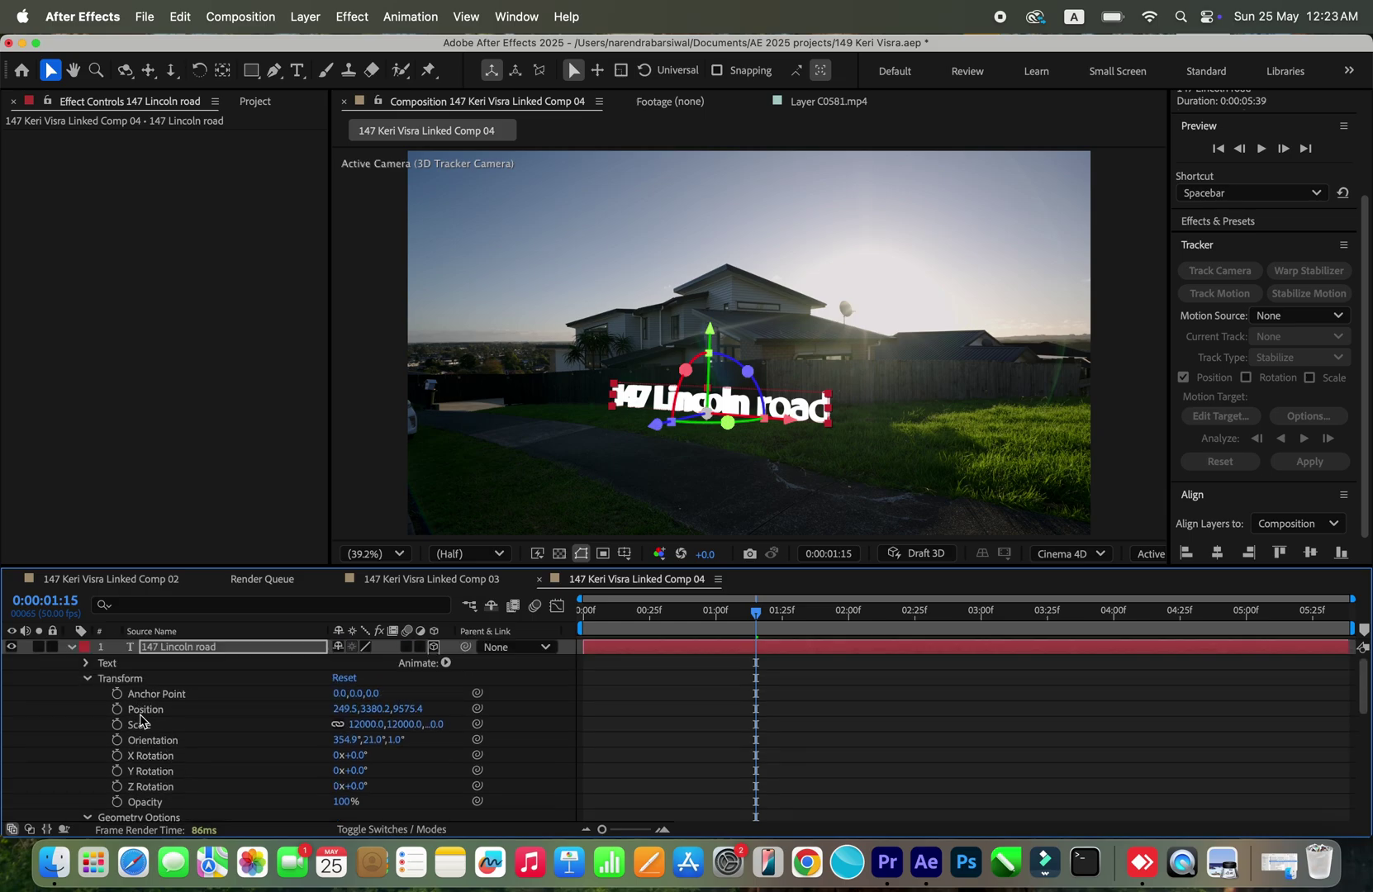
# Step: Collapse and deselect the text layer, then start a New Light from the timeline context menu
pyautogui.click(71, 648)
pyautogui.click(225, 726)
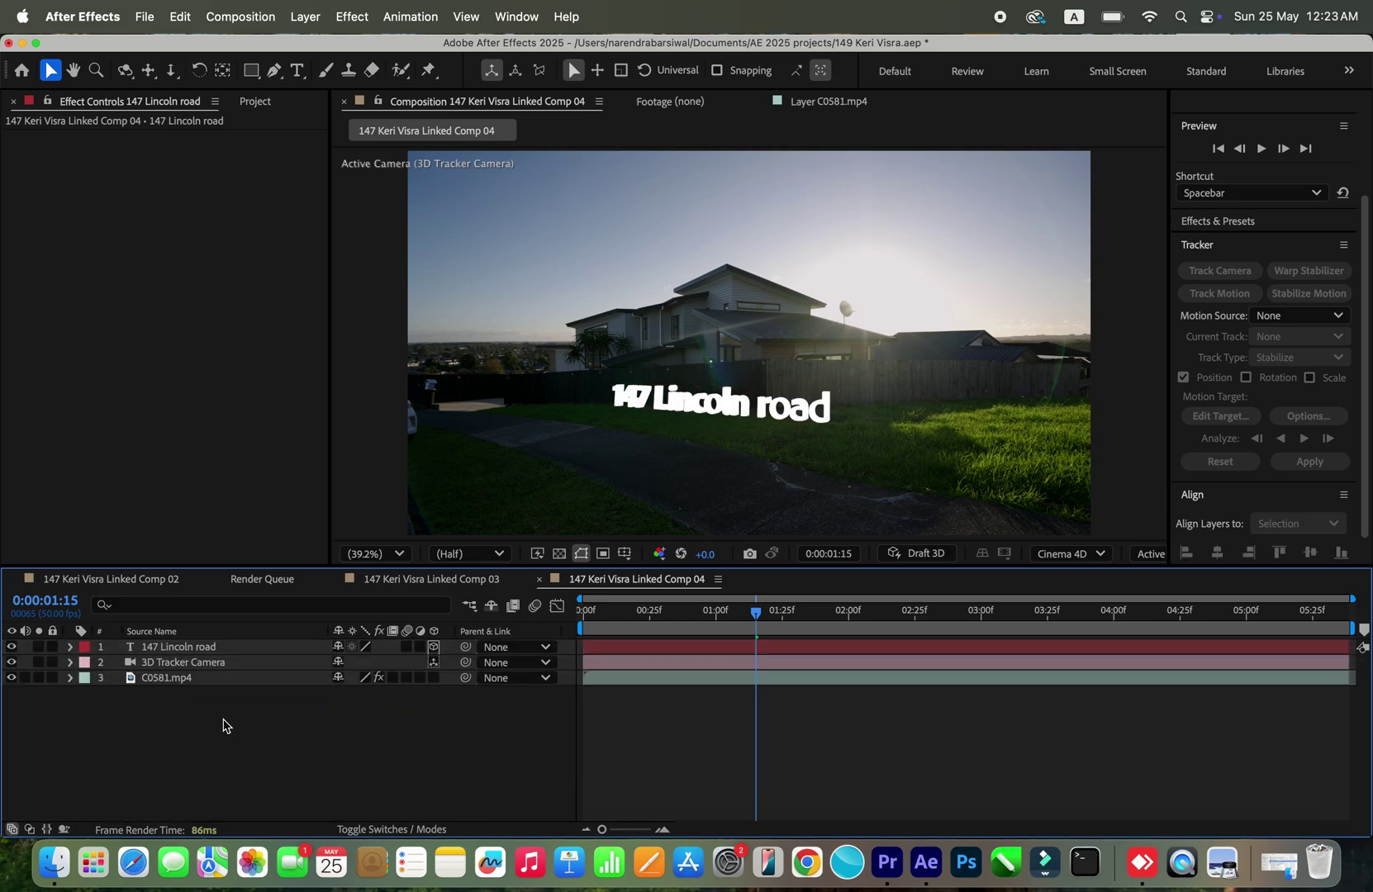
pyautogui.rightClick(272, 731)
pyautogui.moveTo(397, 599)
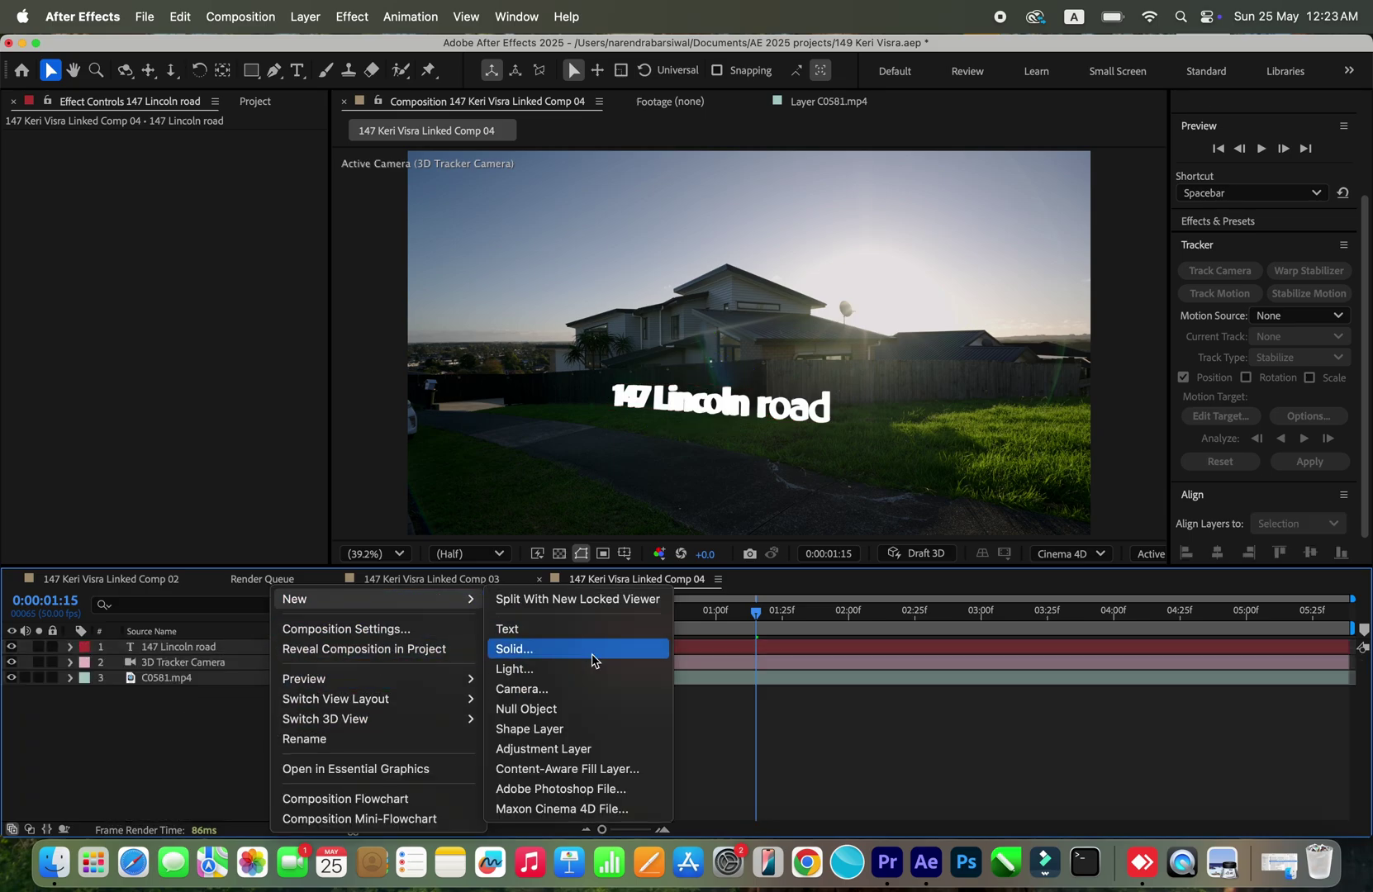
pyautogui.click(551, 671)
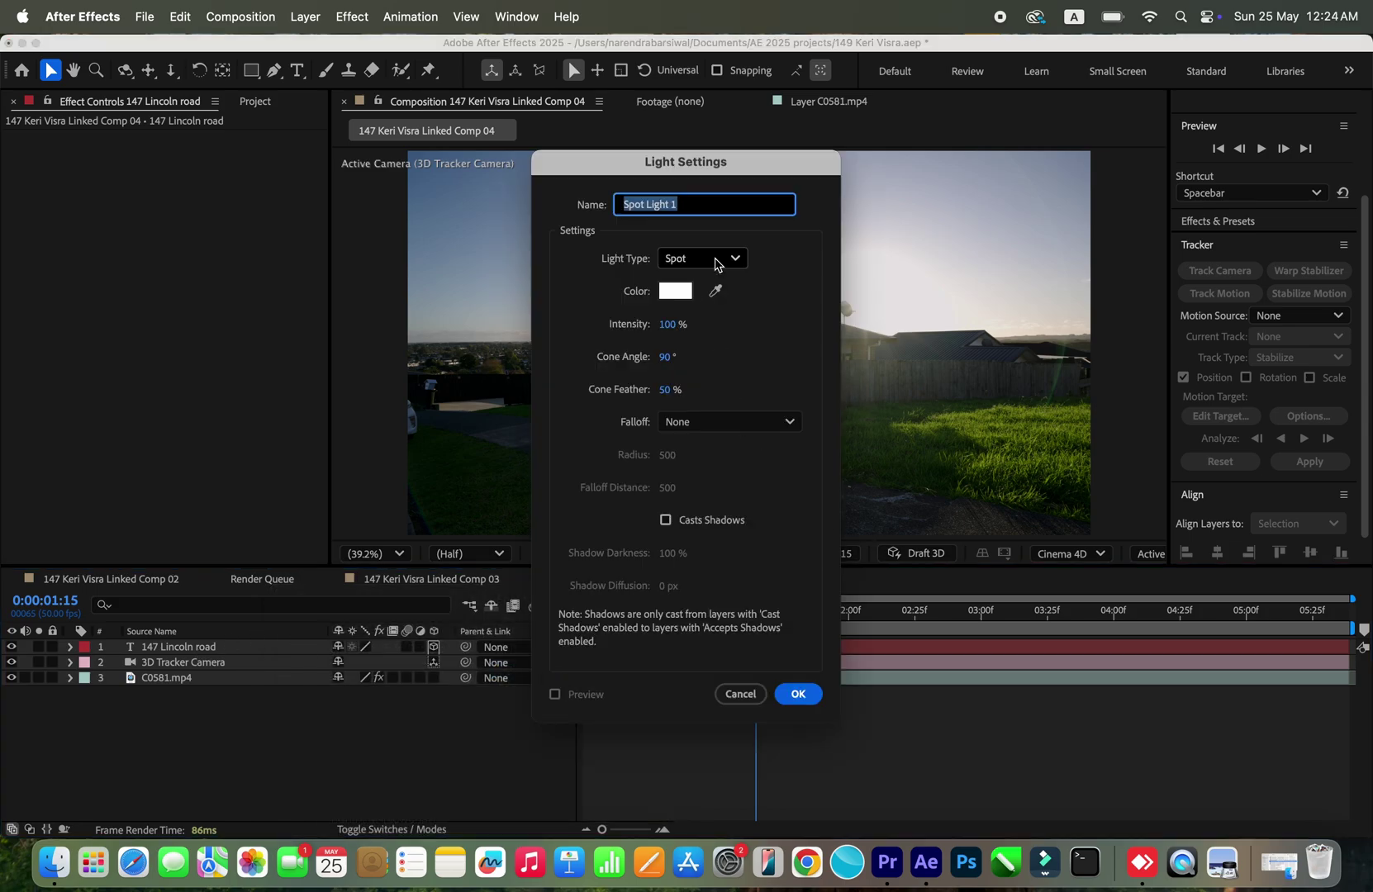
# Step: Accept the Spot Light 1 settings and expand the light's properties
pyautogui.click(806, 696)
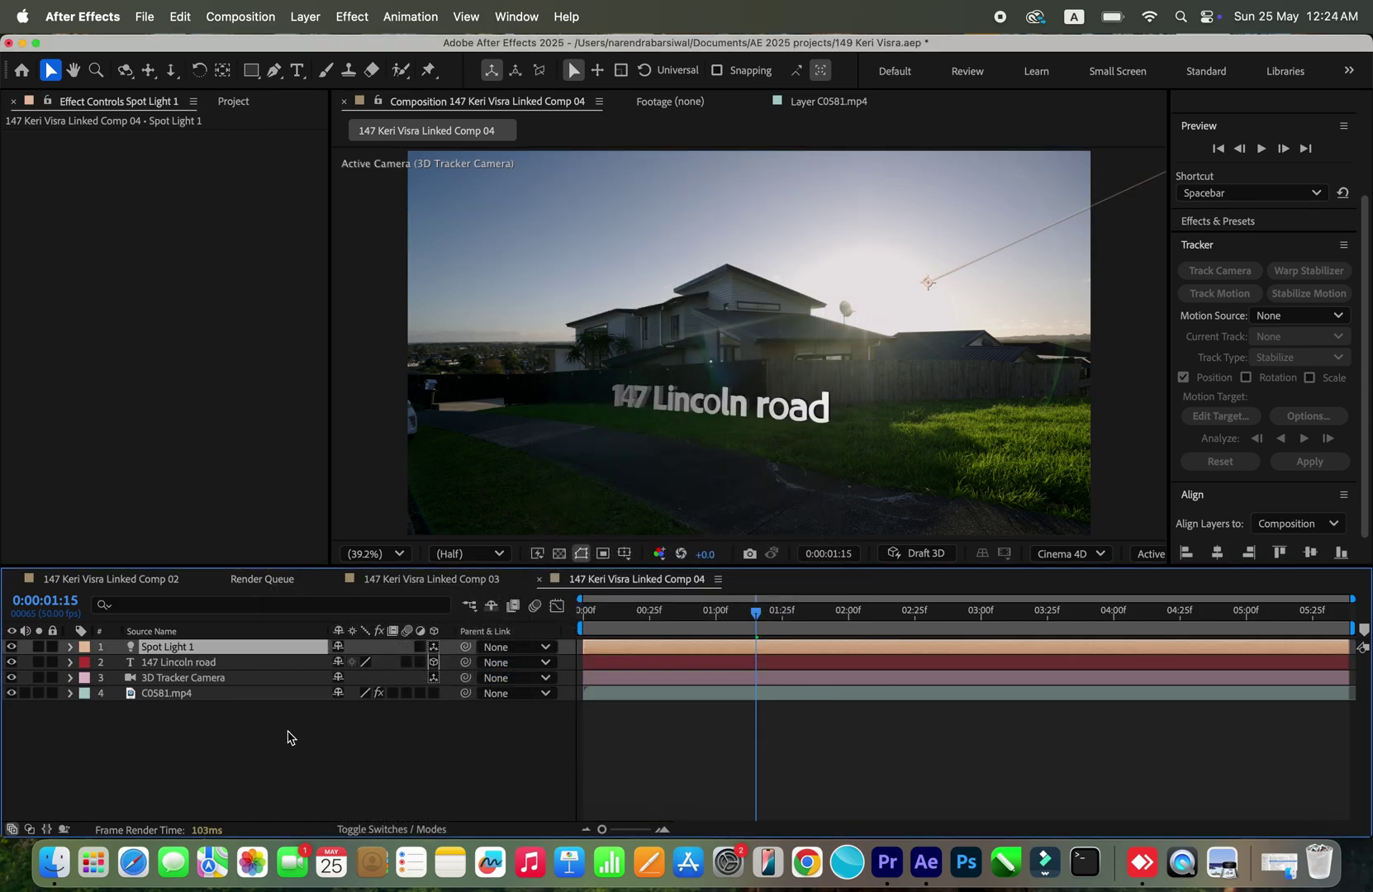
pyautogui.click(71, 648)
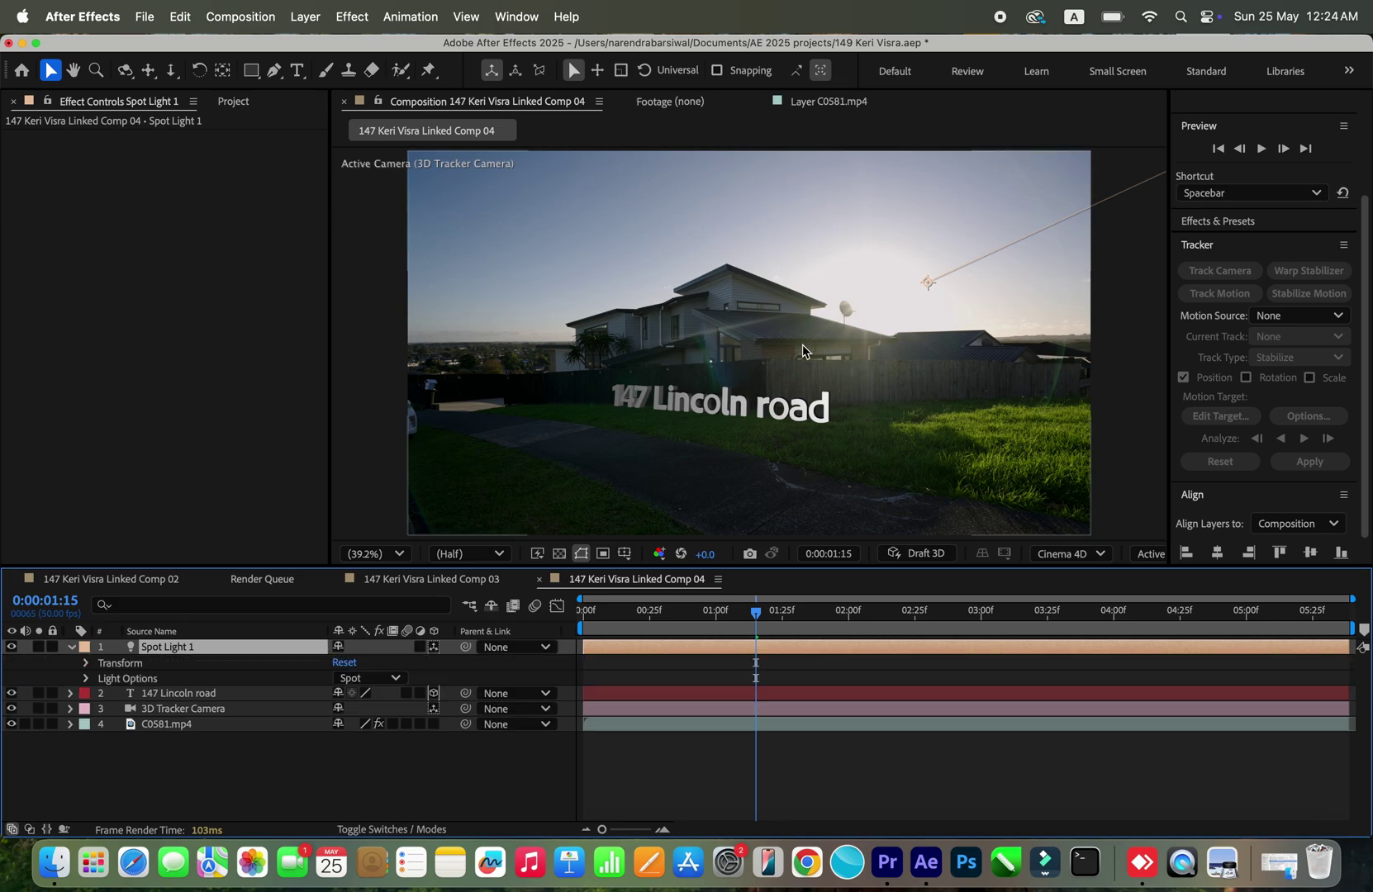
pyautogui.scroll(-5, 802, 344)
pyautogui.scroll(3, 802, 351)
pyautogui.scroll(-5, 802, 345)
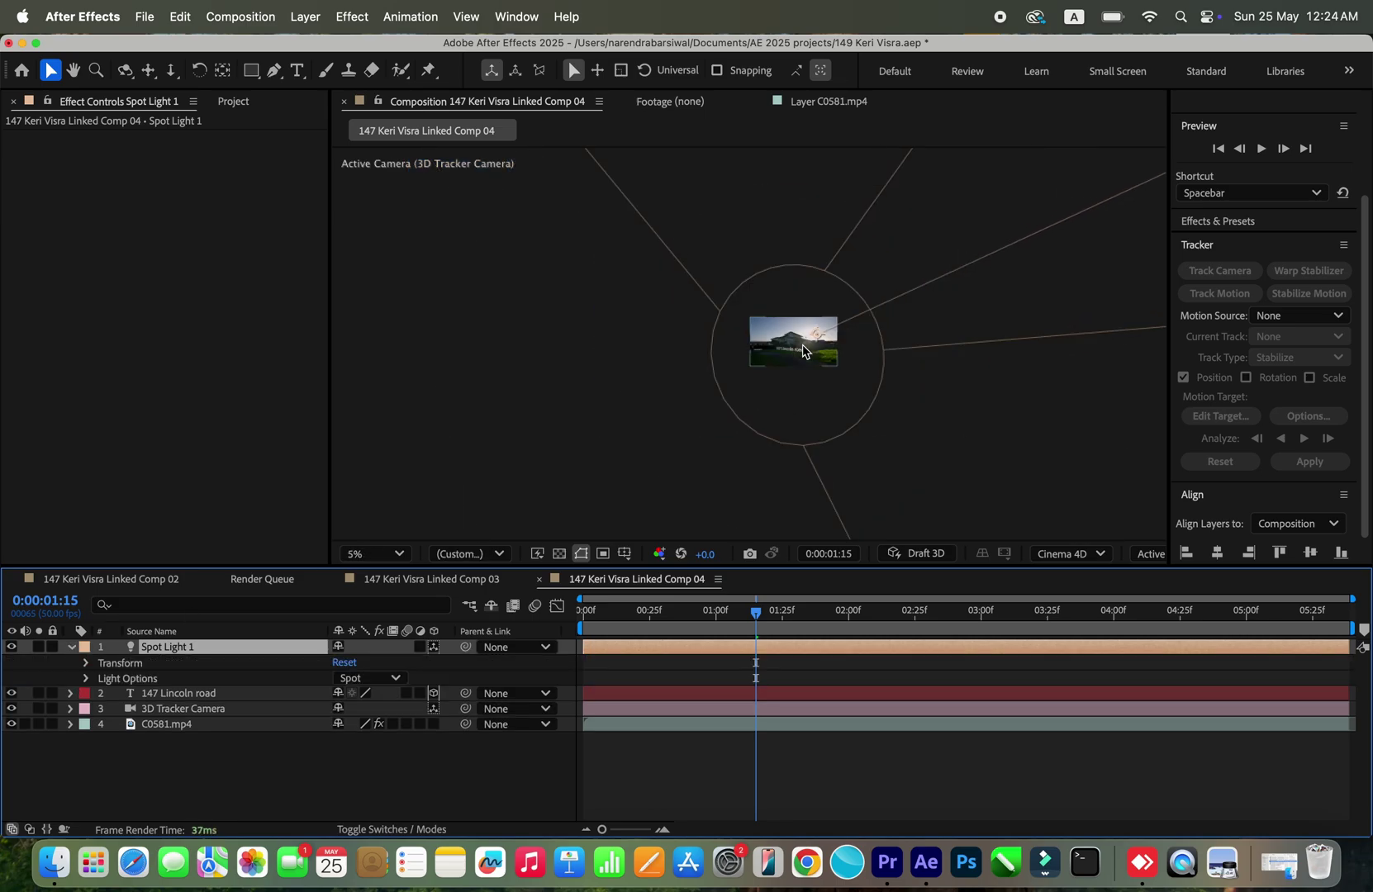
pyautogui.scroll(5, 803, 351)
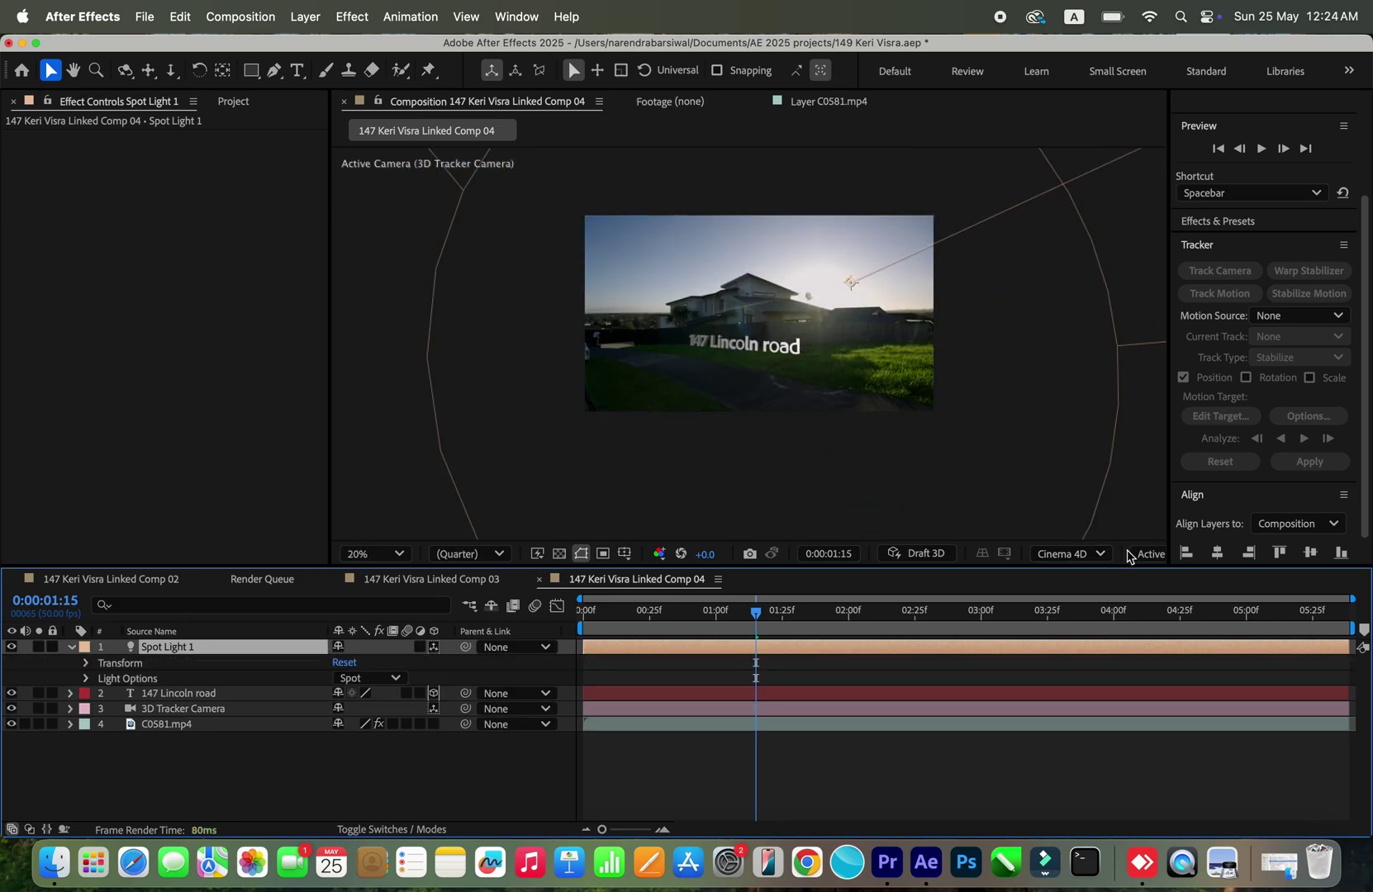
# Step: Split the viewer into 2 Views, push the spot light along Z, and raise the address text
pyautogui.click(1158, 564)
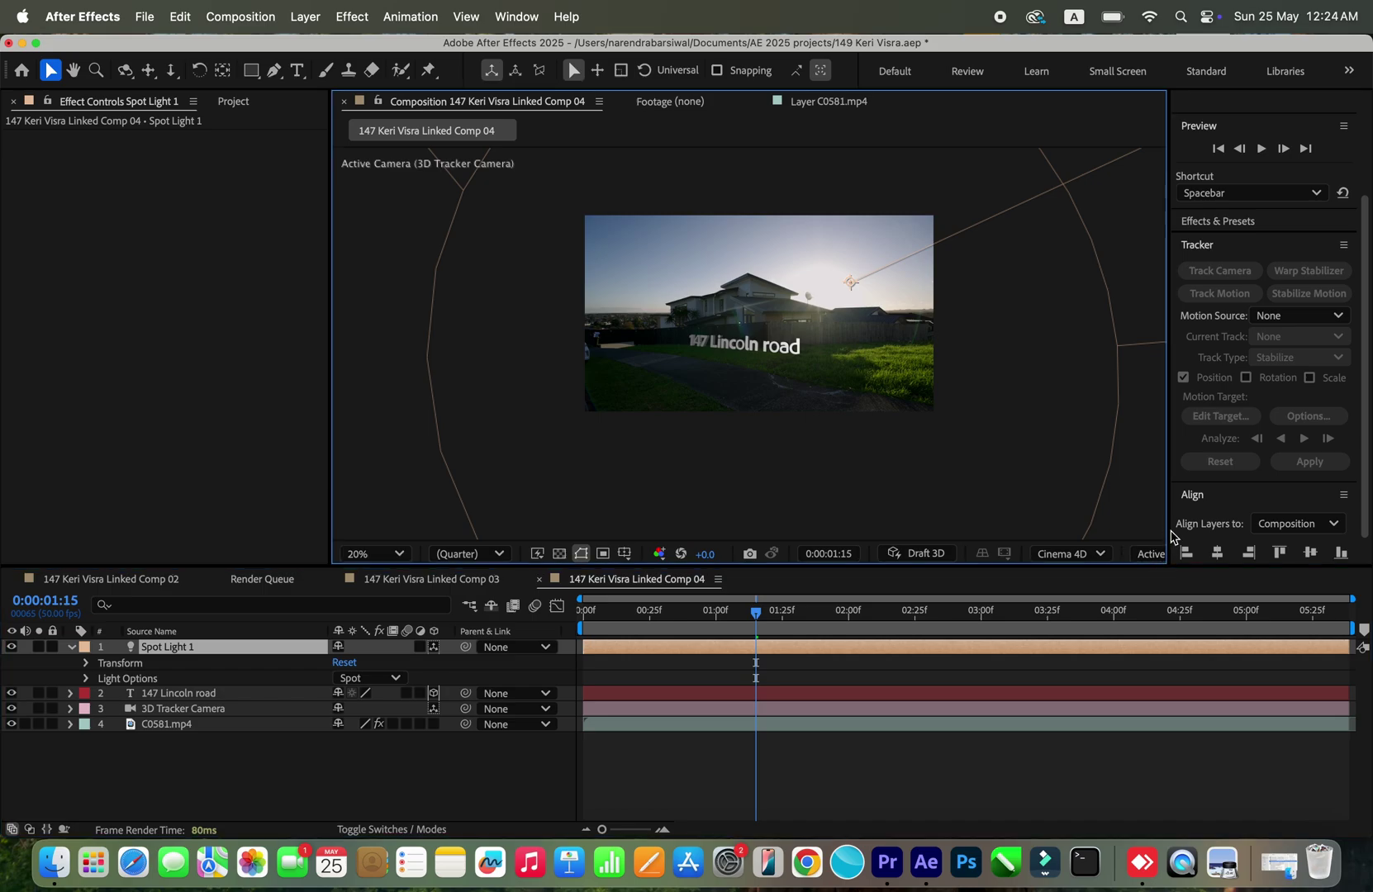
pyautogui.moveTo(1175, 526); pyautogui.dragTo(1300, 533)
pyautogui.click(1270, 553)
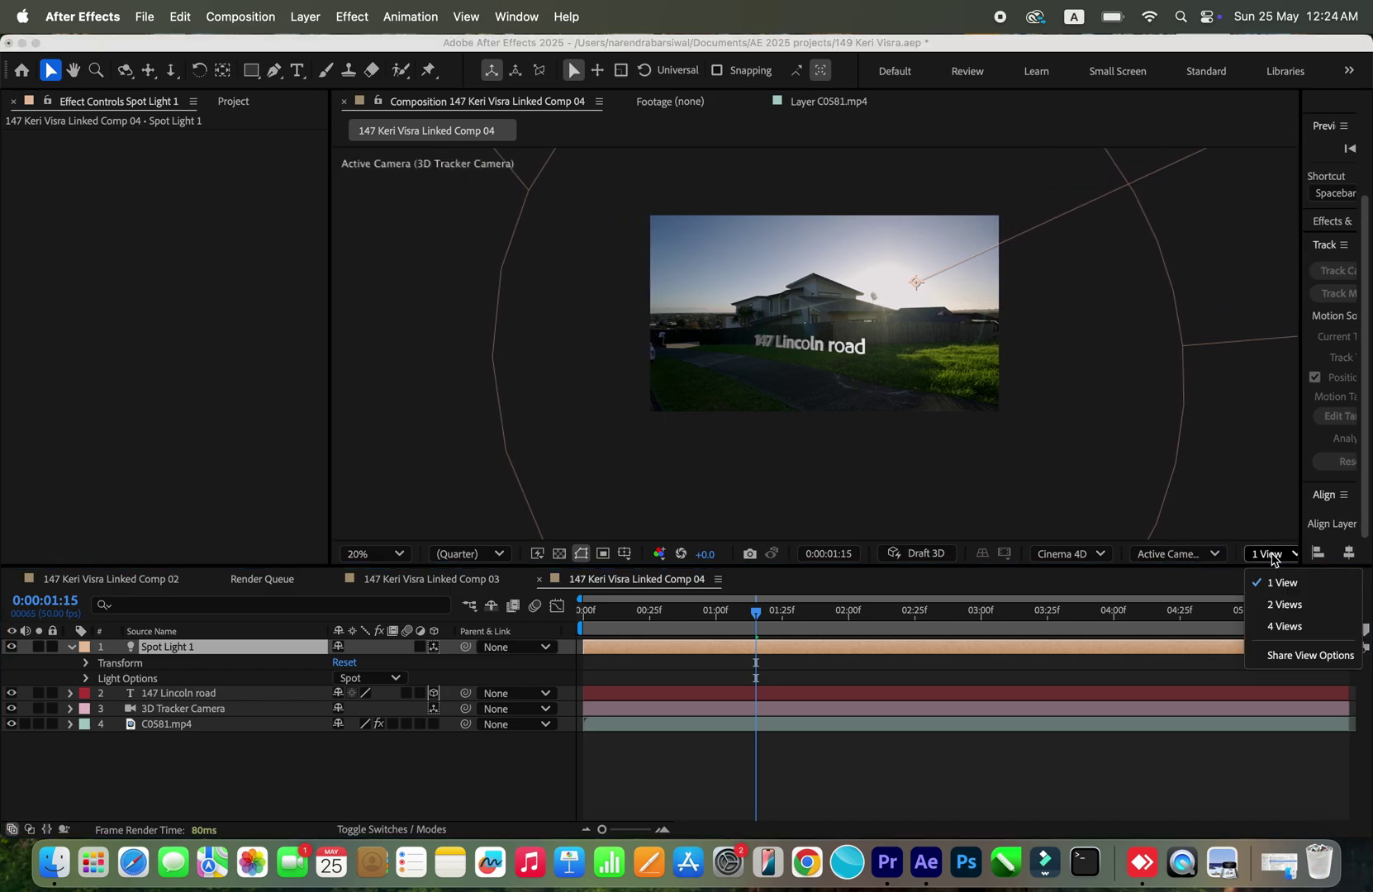
pyautogui.click(1284, 605)
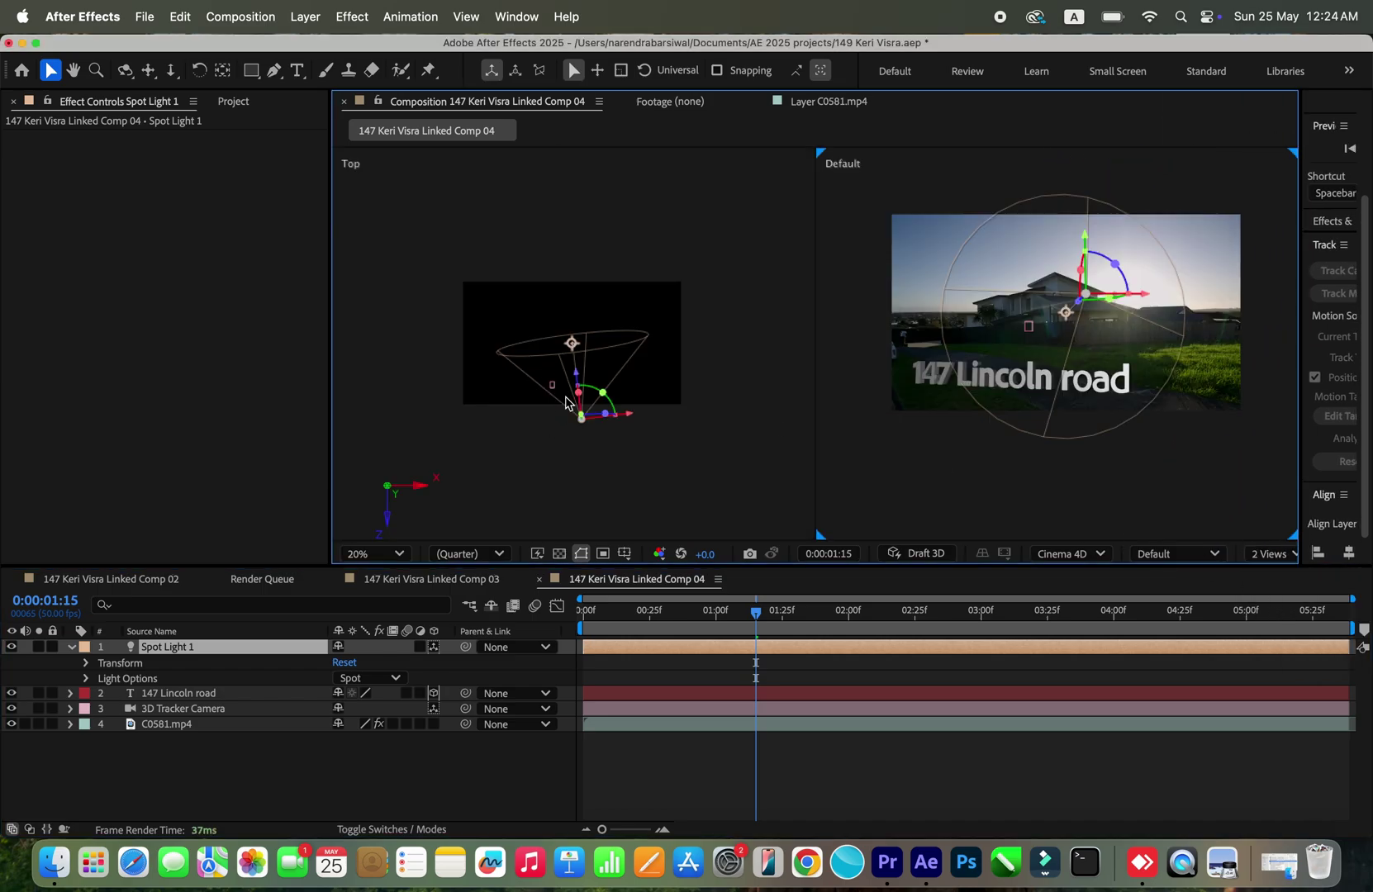
pyautogui.moveTo(577, 380); pyautogui.dragTo(606, 482)
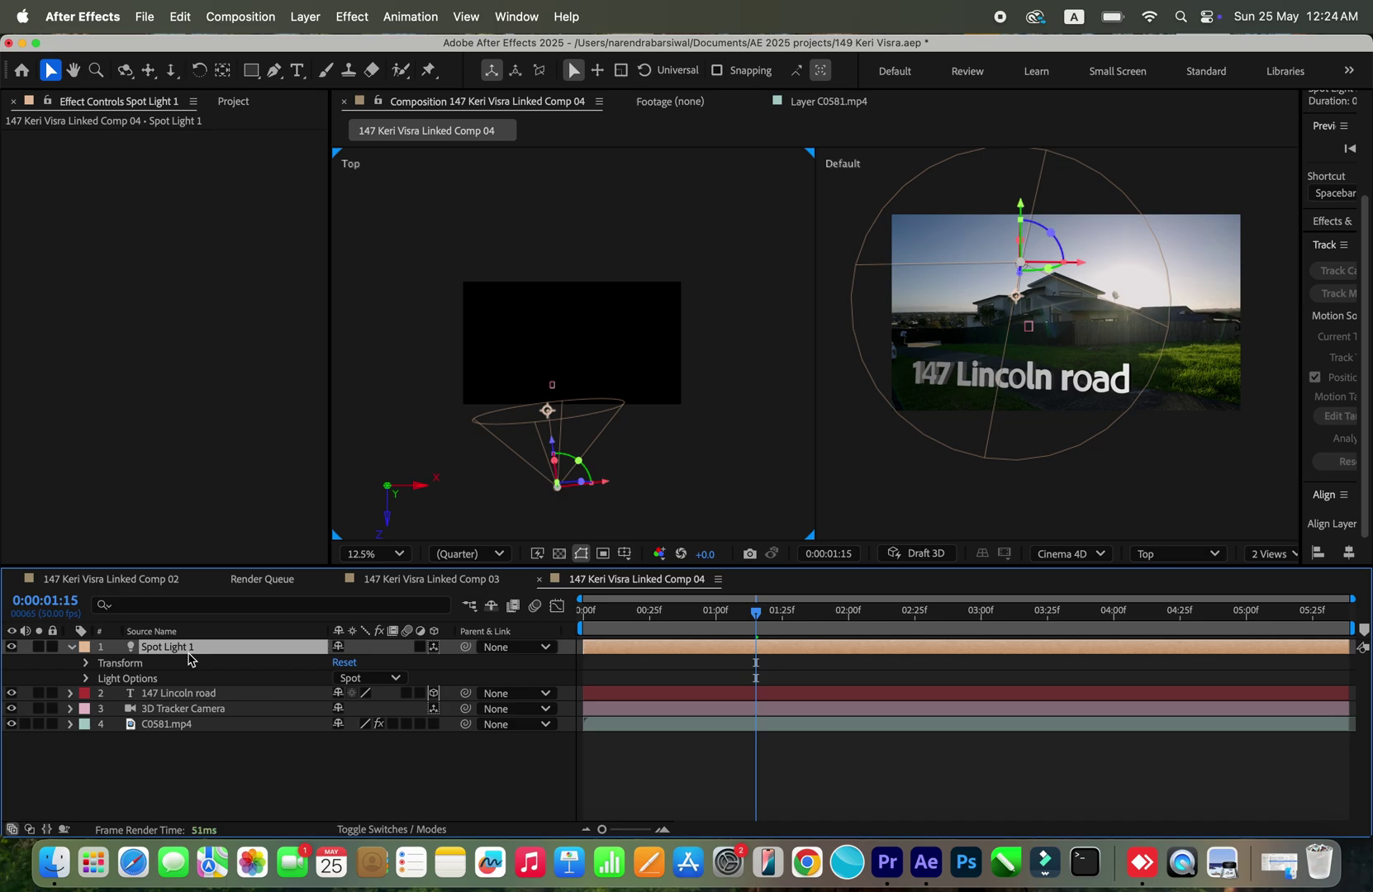
pyautogui.click(233, 694)
pyautogui.moveTo(1022, 341); pyautogui.dragTo(1004, 372)
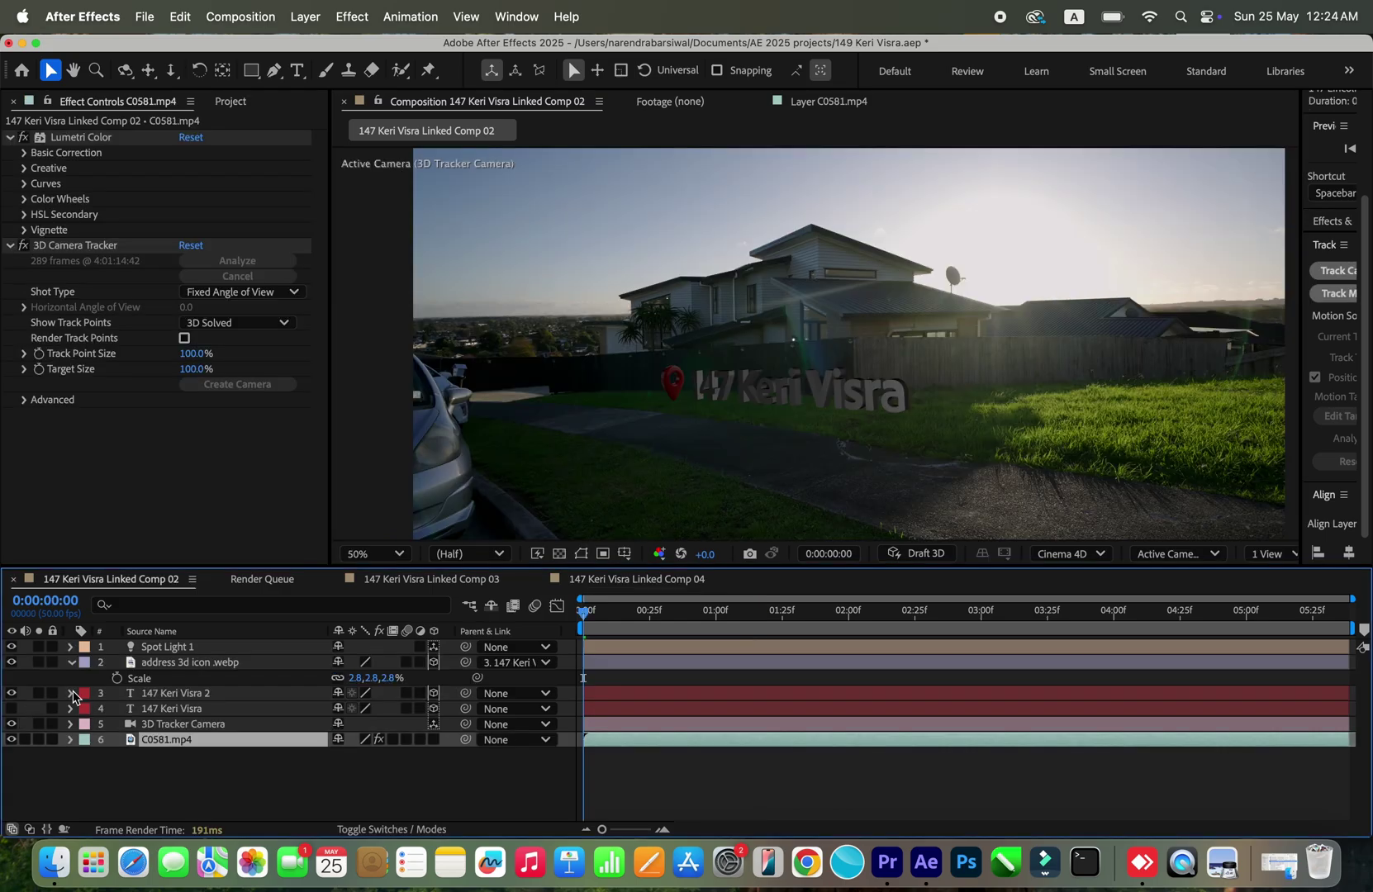
pyautogui.click(215, 724)
pyautogui.click(252, 775)
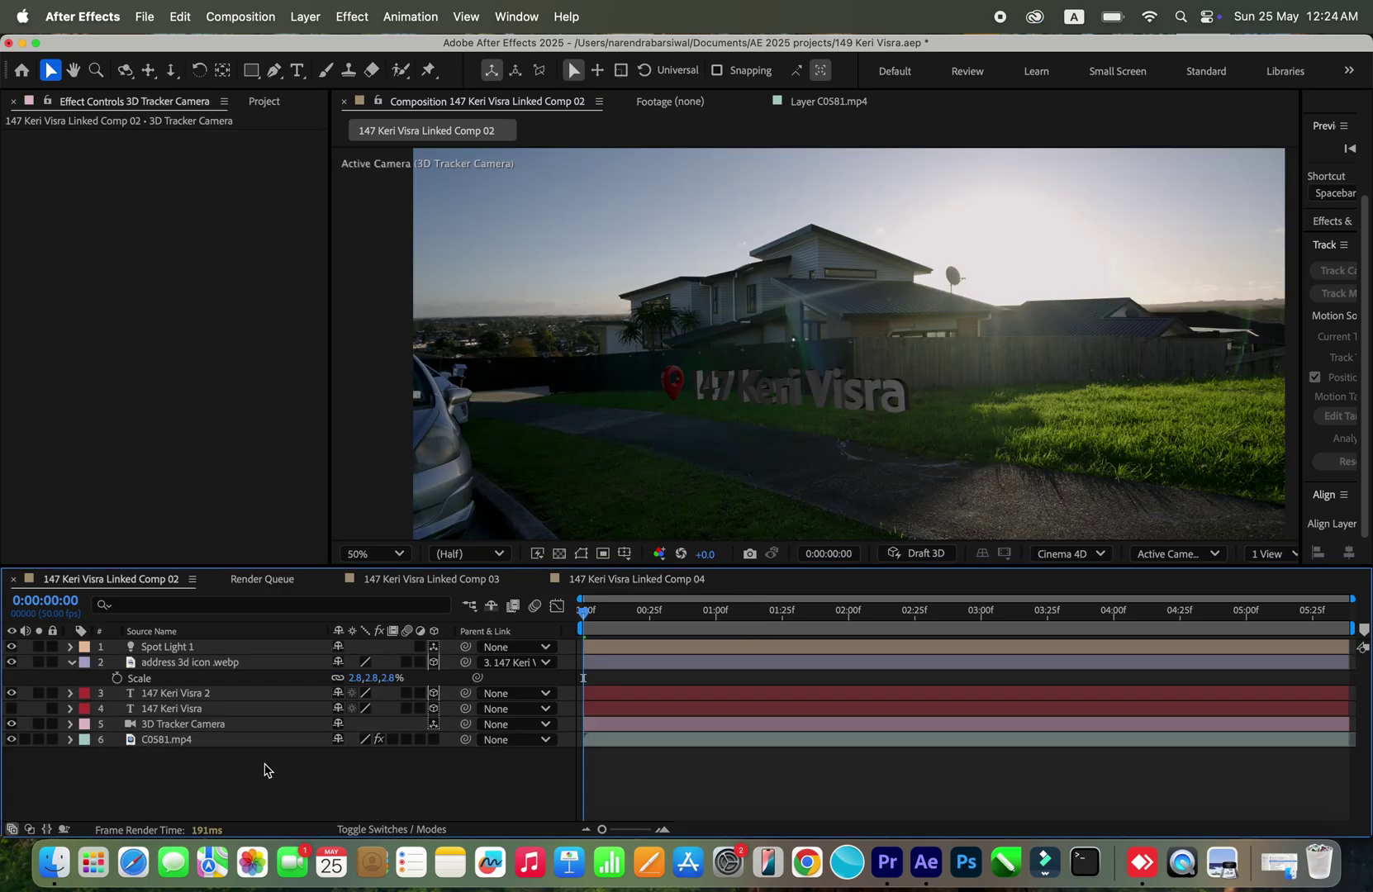
pyautogui.moveTo(592, 616); pyautogui.dragTo(1078, 618)
pyautogui.press('space')
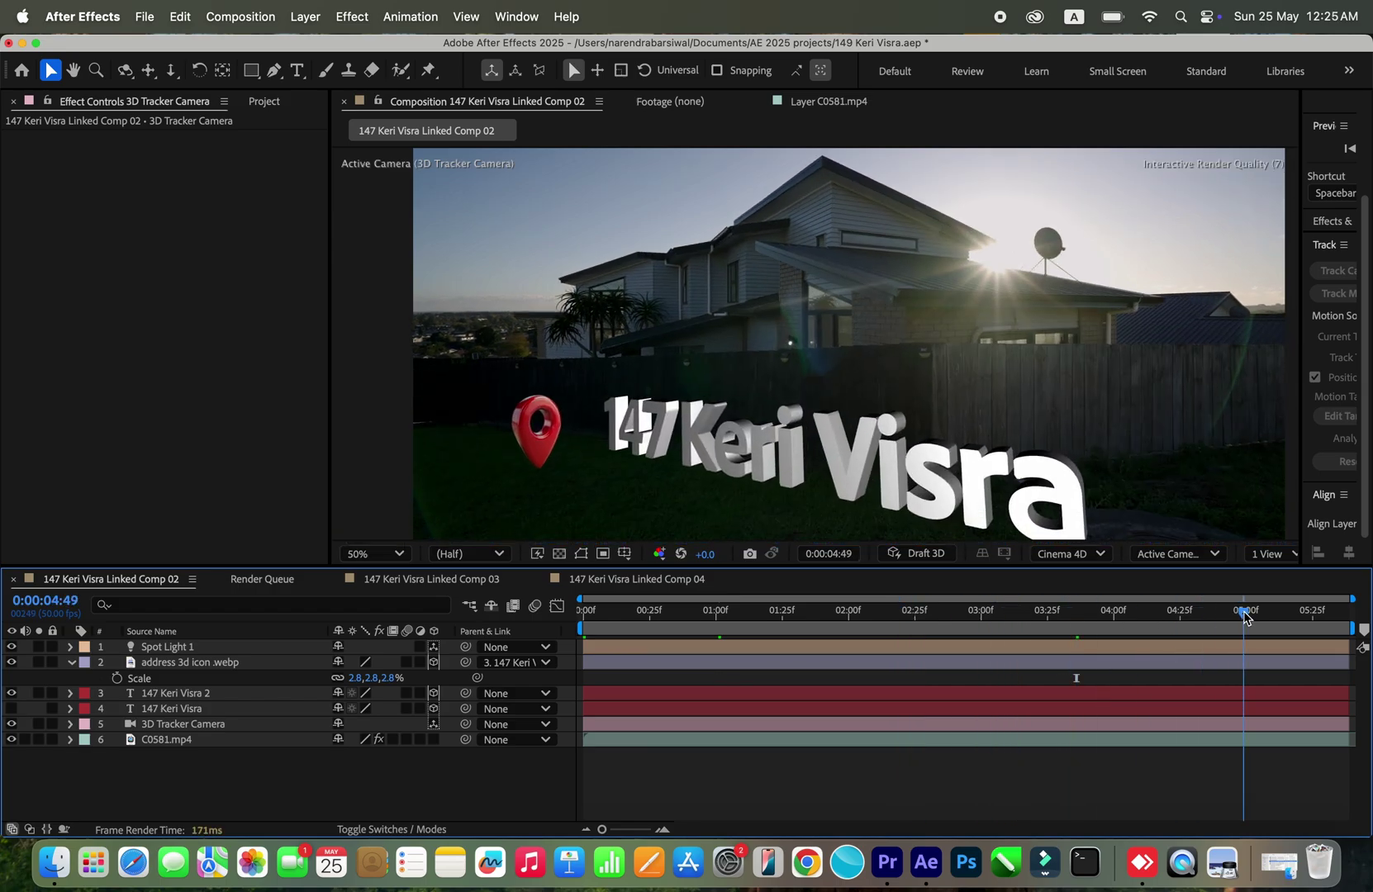
pyautogui.click(586, 609)
pyautogui.moveTo(586, 610); pyautogui.dragTo(614, 611)
pyautogui.click(584, 610)
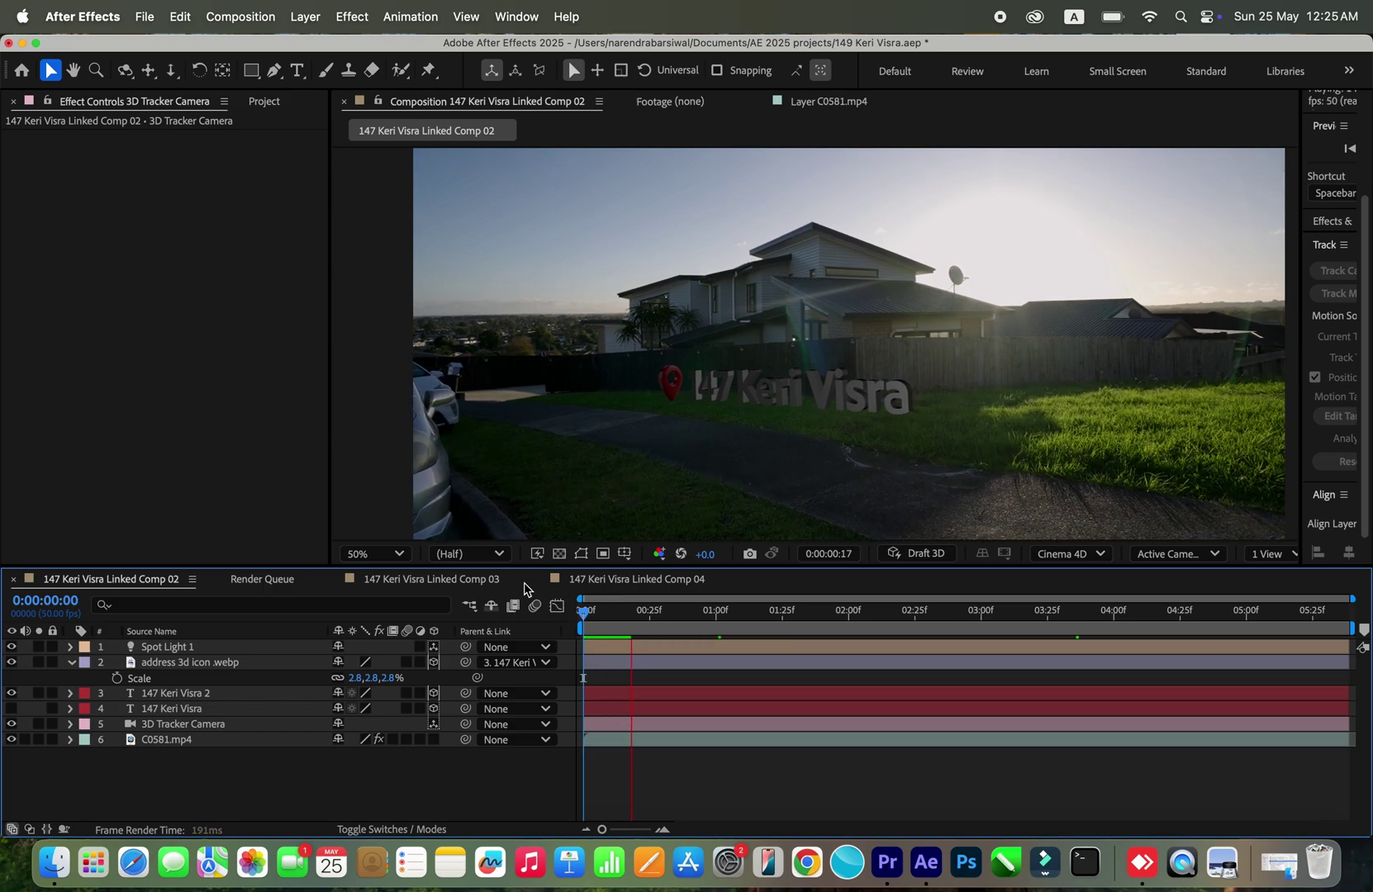
# Step: Lower the preview resolution to Quarter and set magnification to Fit
pyautogui.click(459, 554)
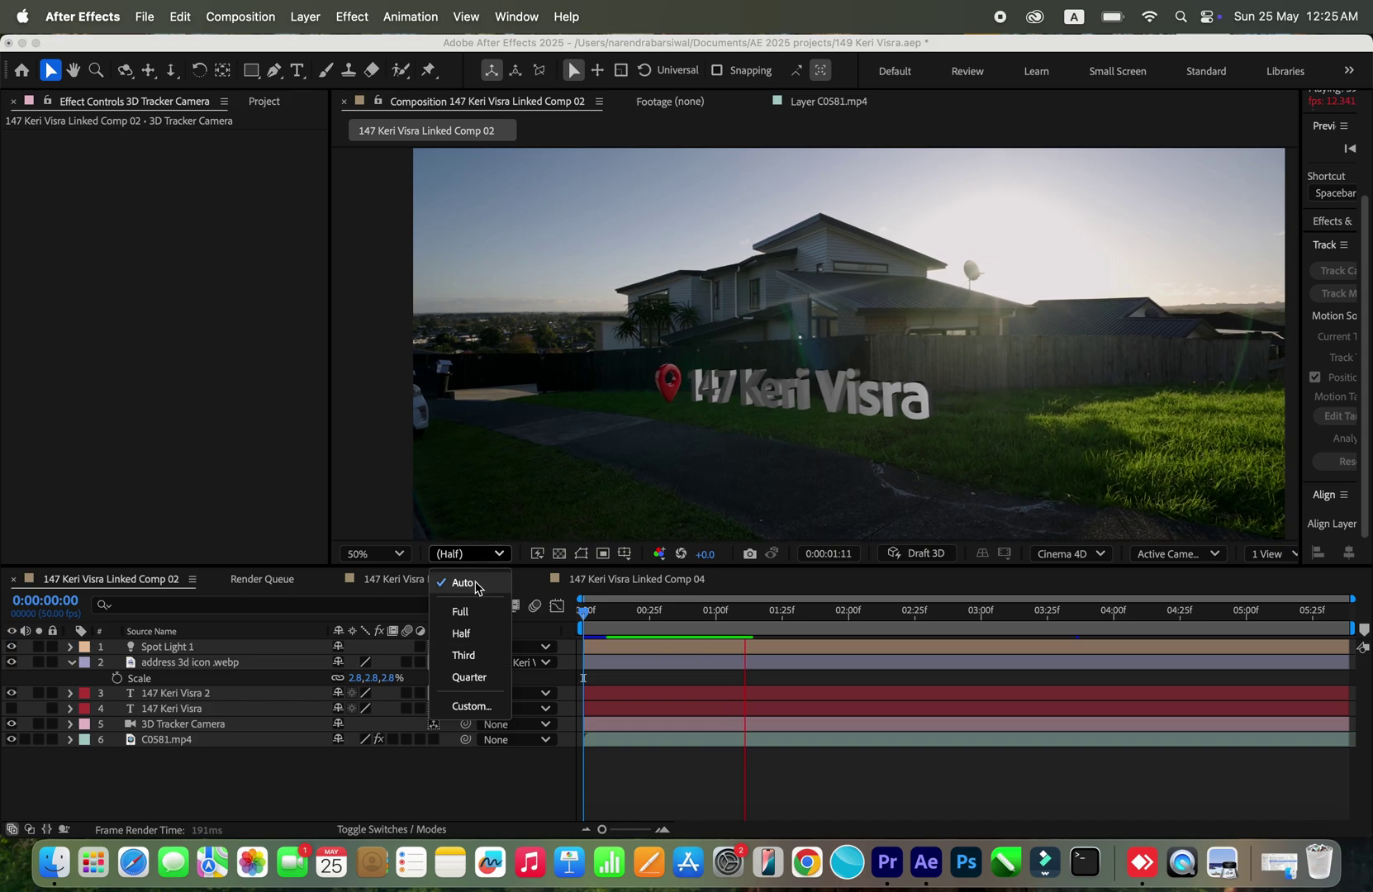
pyautogui.click(462, 579)
pyautogui.click(493, 555)
pyautogui.click(490, 681)
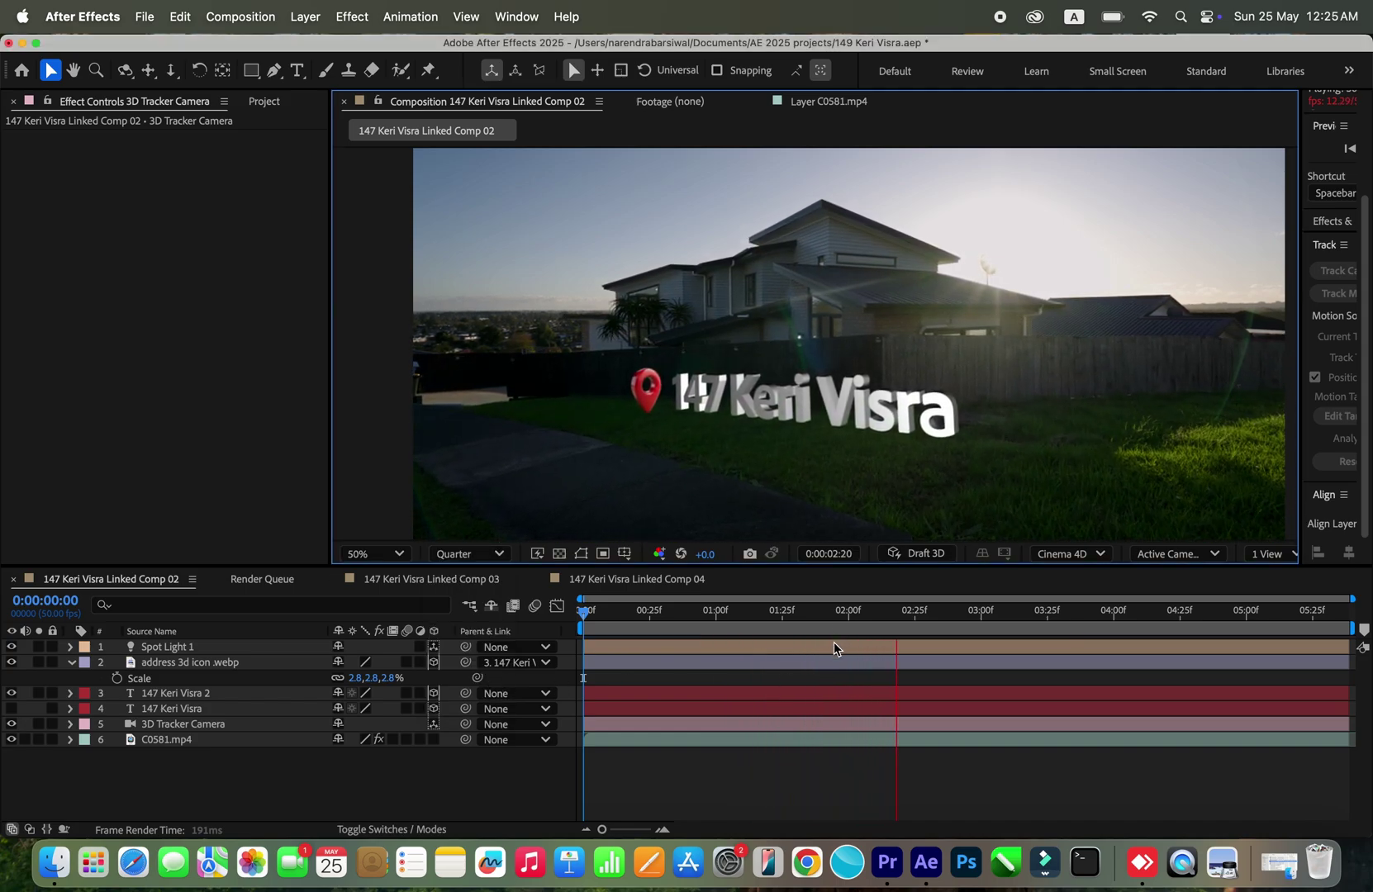
pyautogui.click(400, 554)
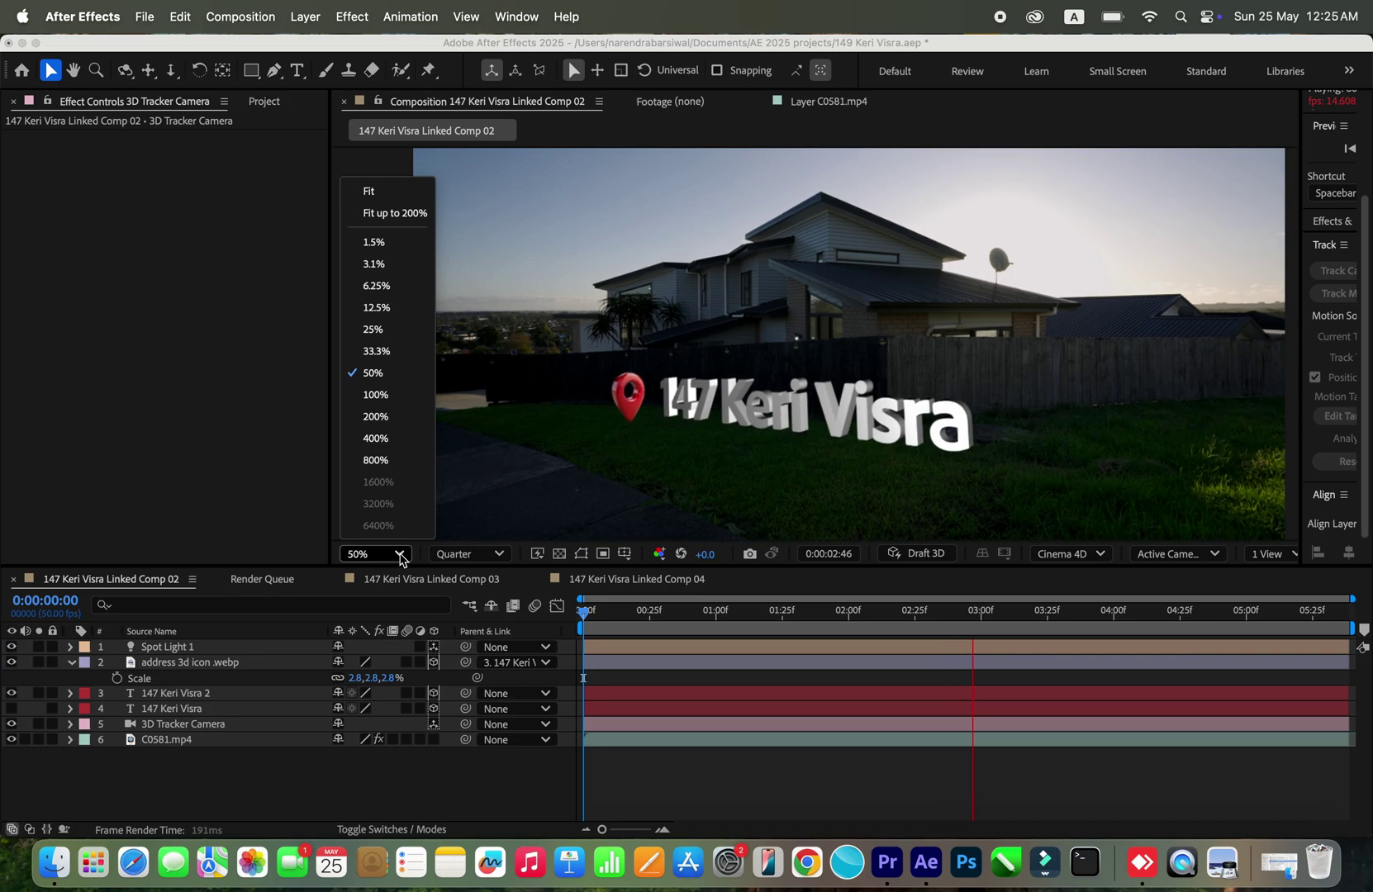
pyautogui.click(390, 192)
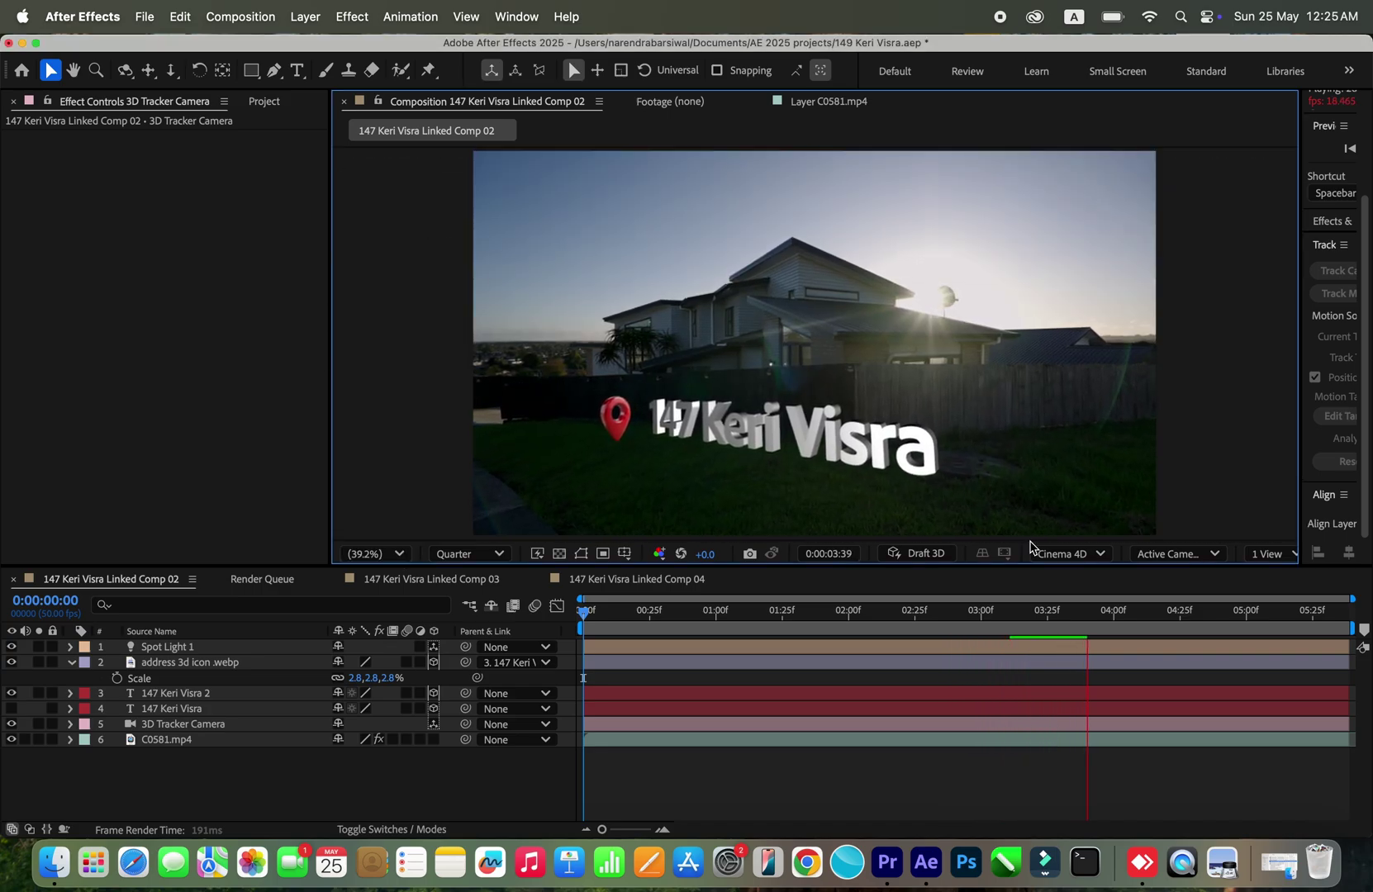
# Step: Set the preview resolution to Full, play it, and scrub from 0:00:00:22 to check tracking
pyautogui.click(497, 555)
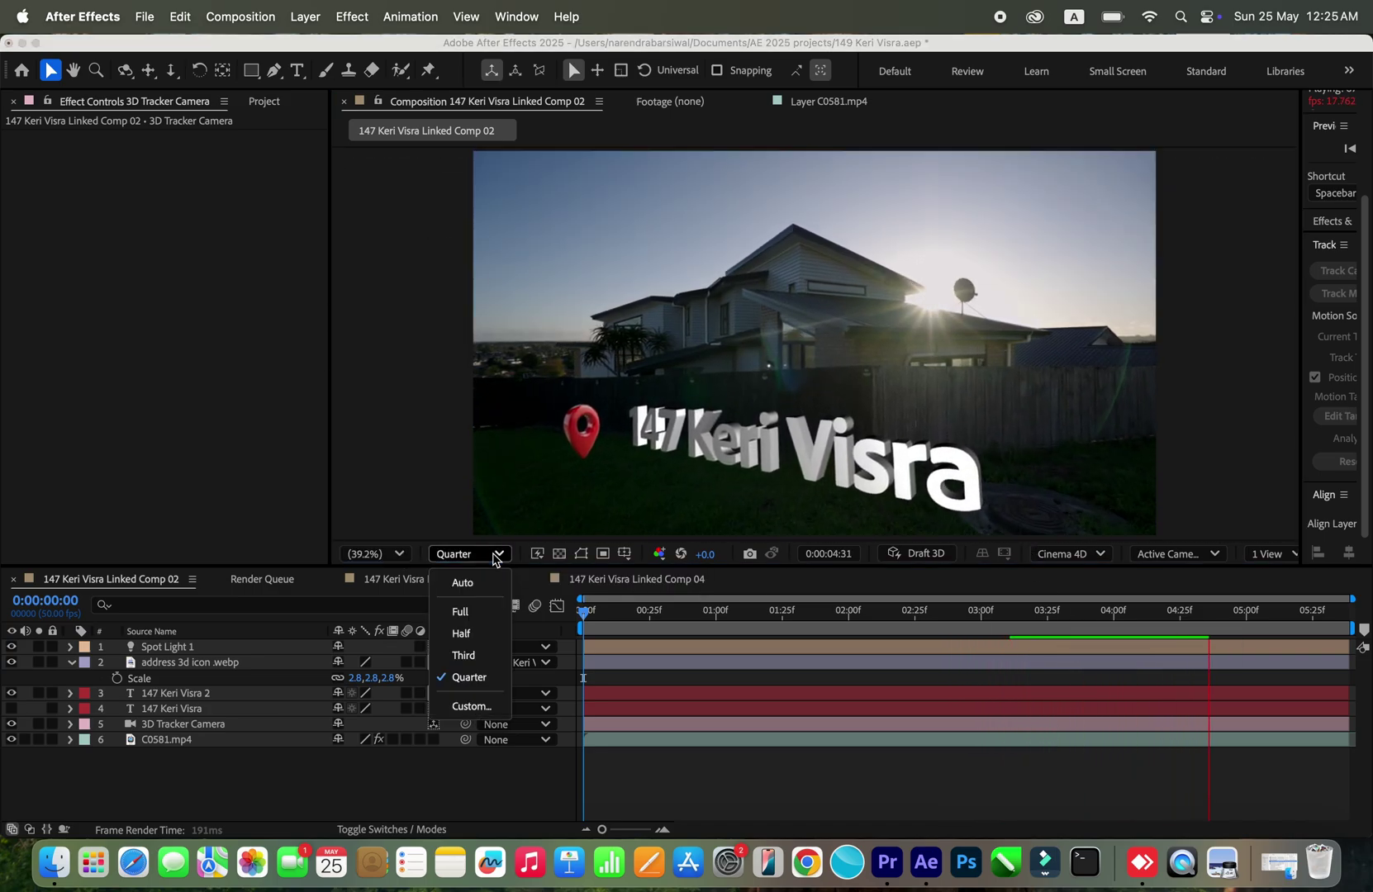
pyautogui.click(483, 611)
pyautogui.click(480, 611)
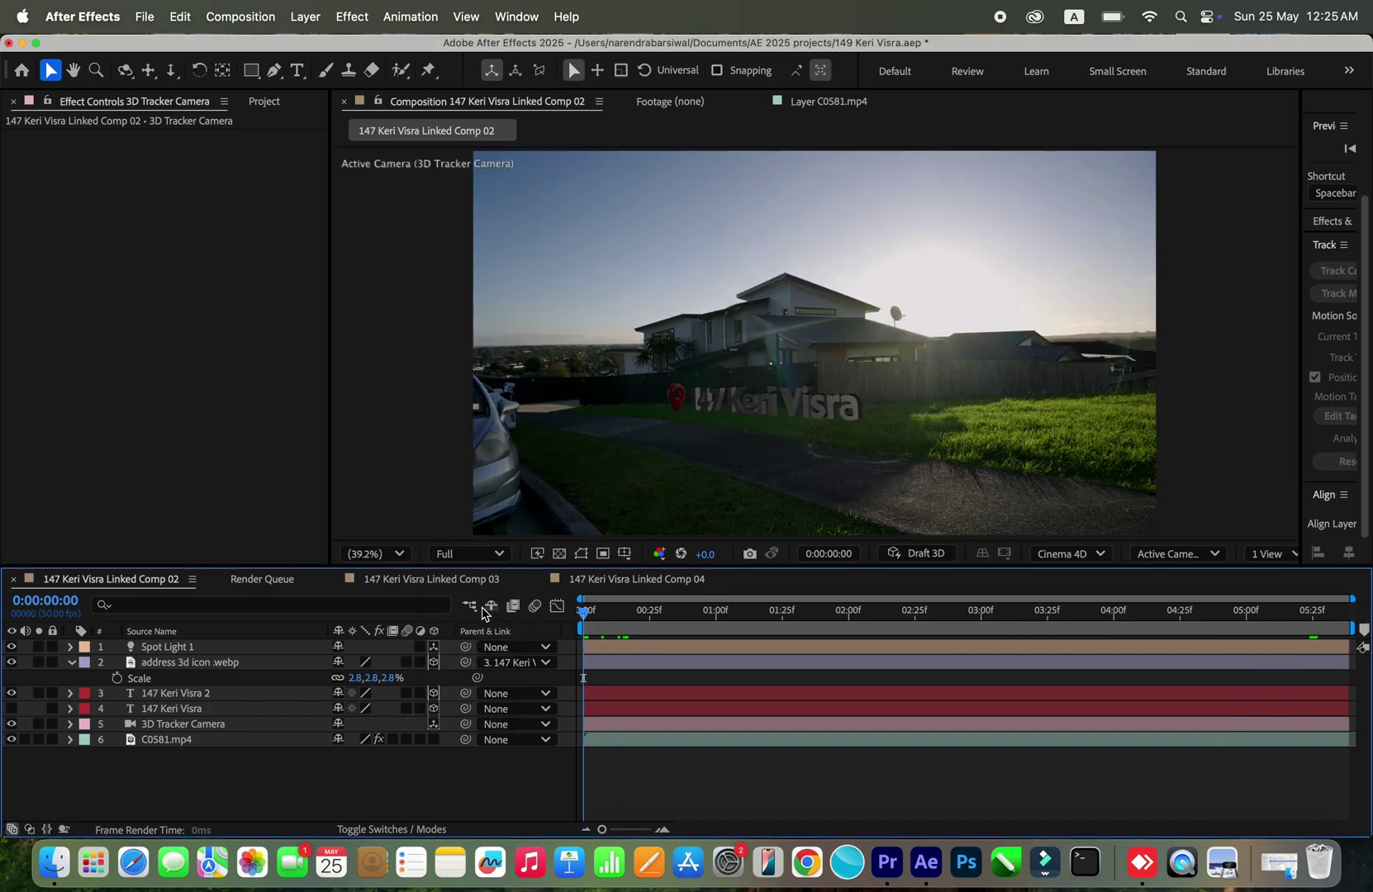
pyautogui.press('space')
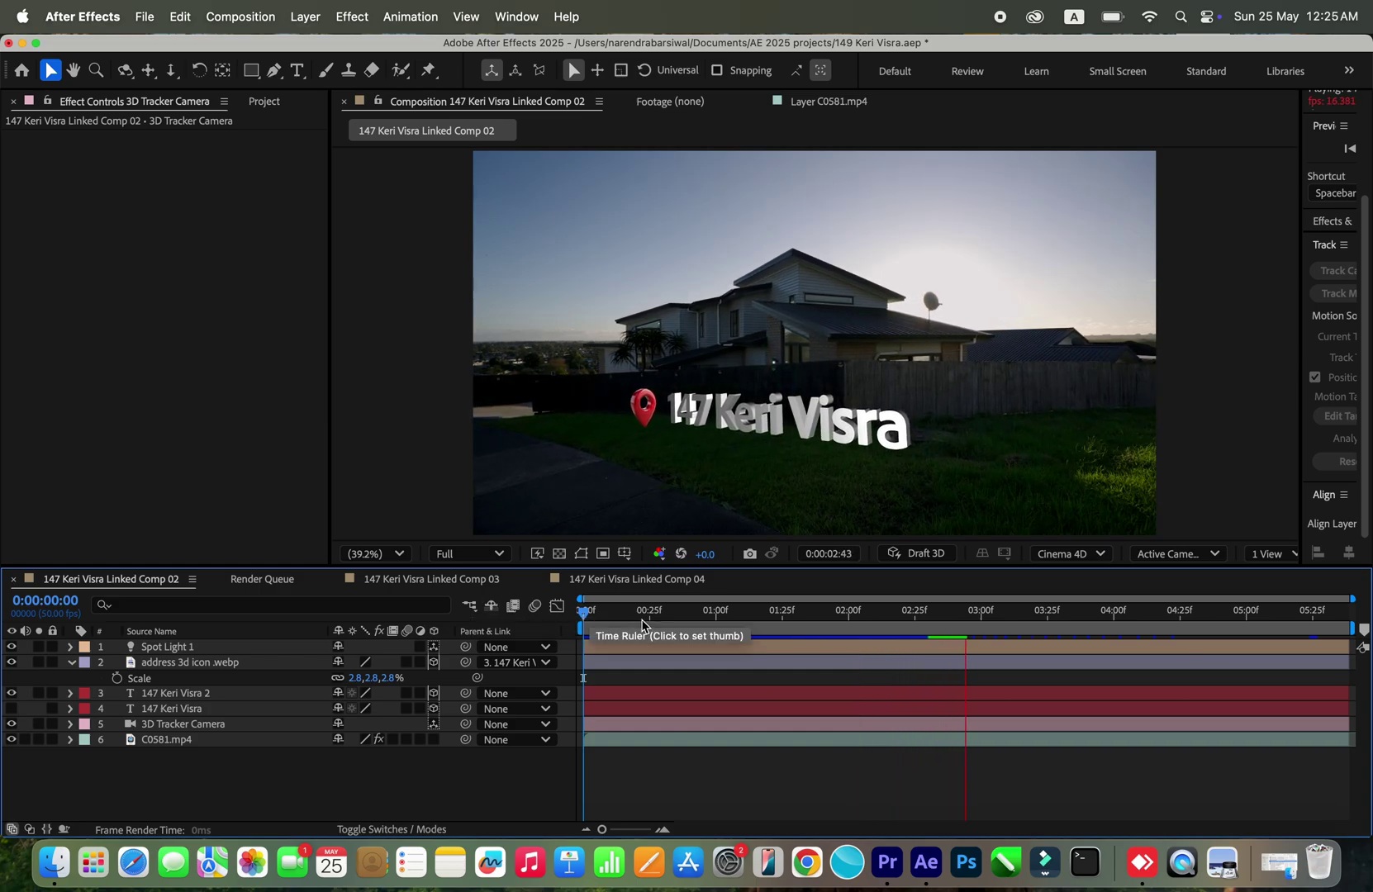
pyautogui.click(643, 626)
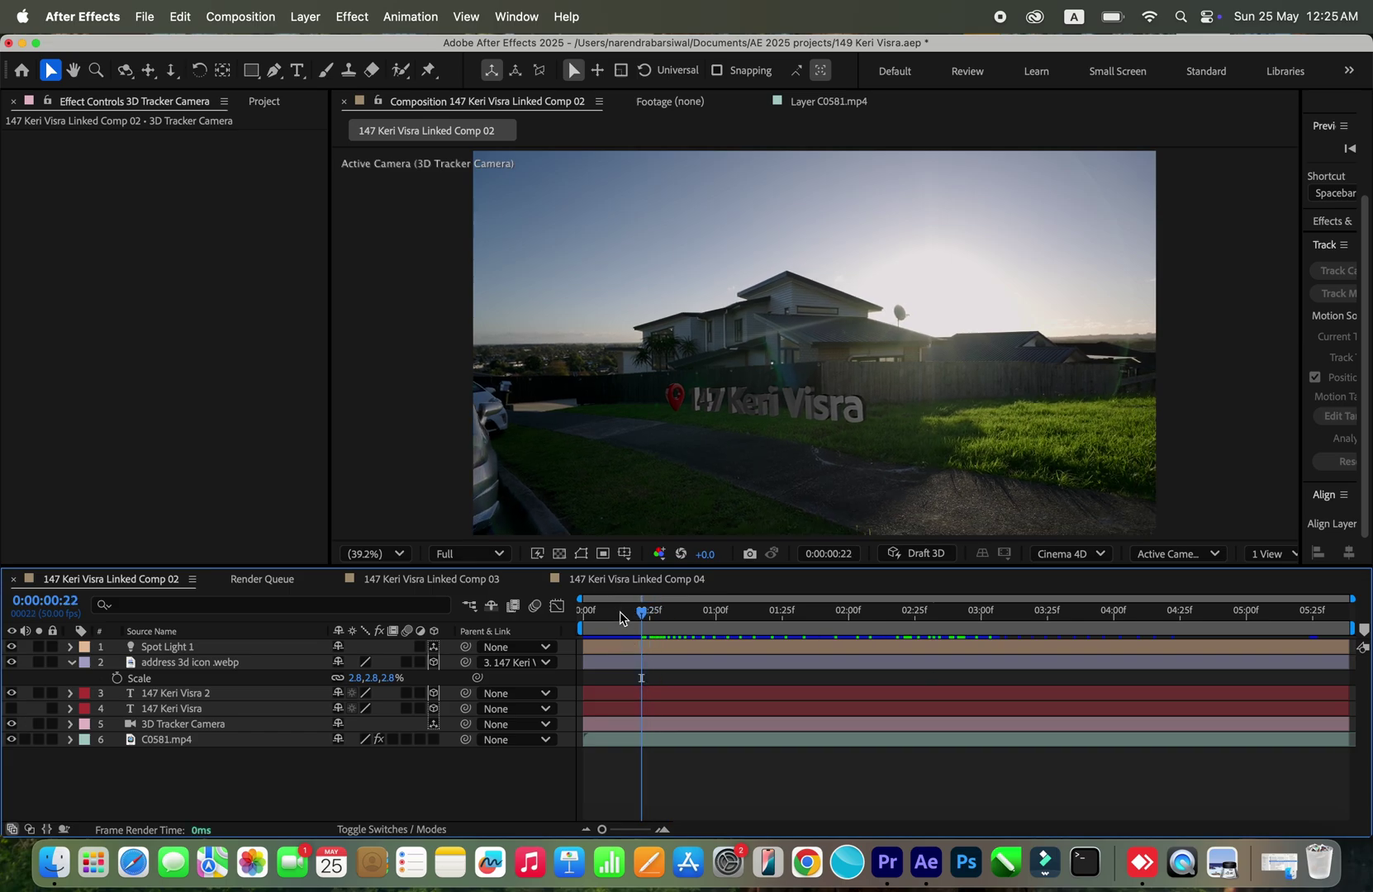
pyautogui.moveTo(620, 618); pyautogui.dragTo(915, 653)
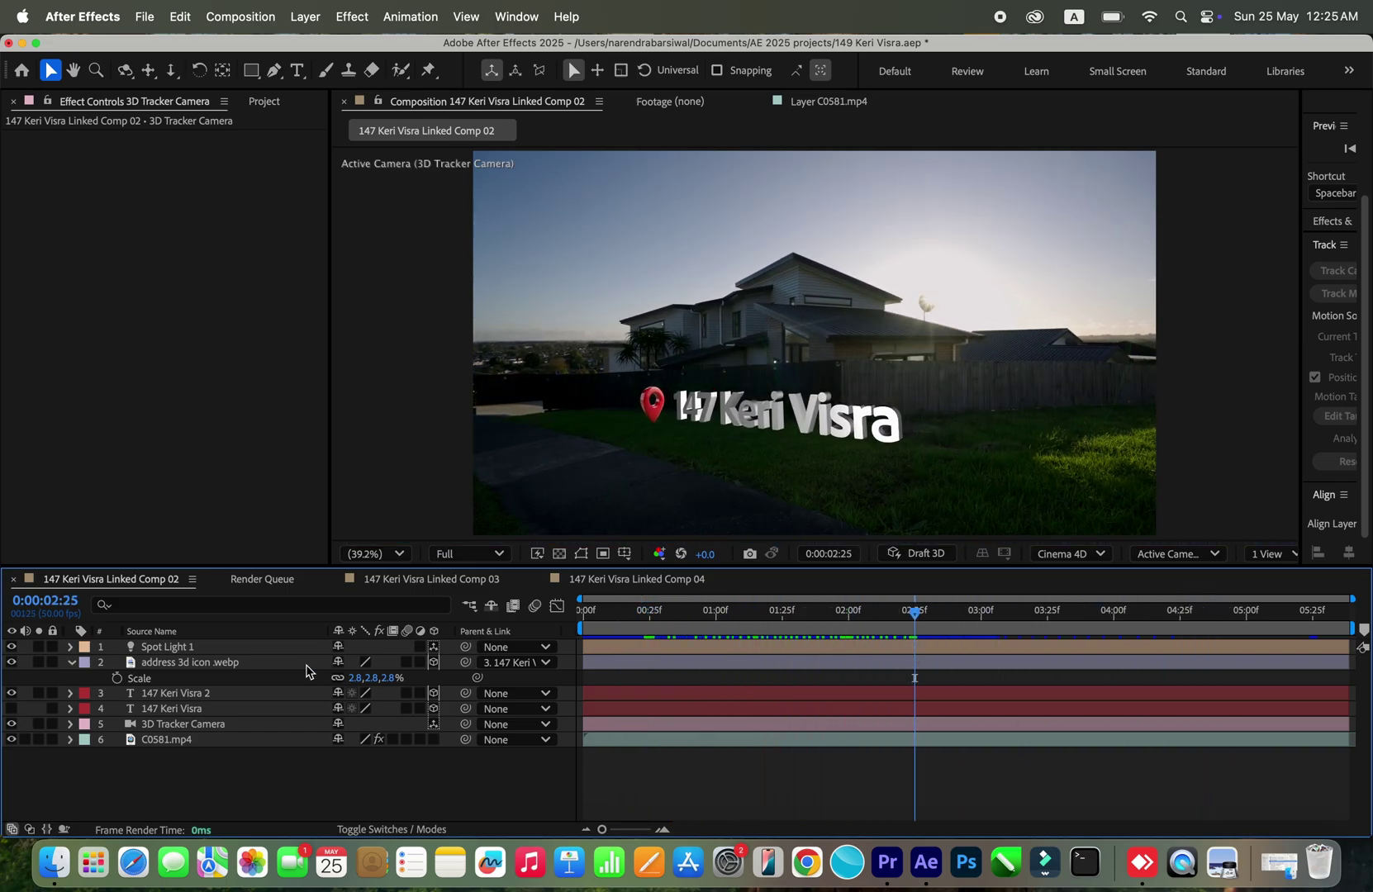
# Step: Deselect all layers and add Linked Comp 02 to the Render Queue via File > Export
pyautogui.click(261, 652)
pyautogui.click(252, 741)
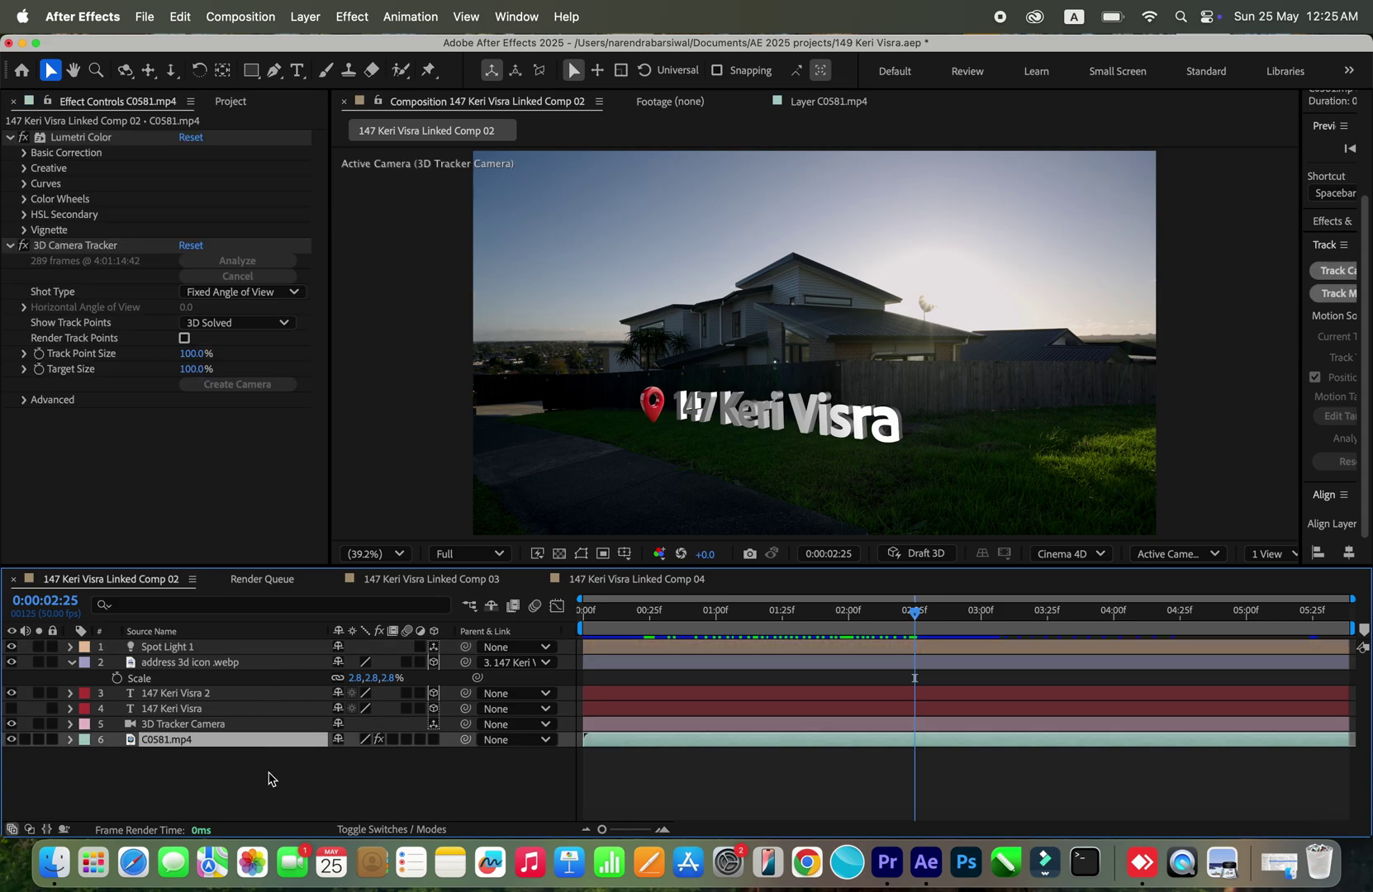
pyautogui.click(267, 774)
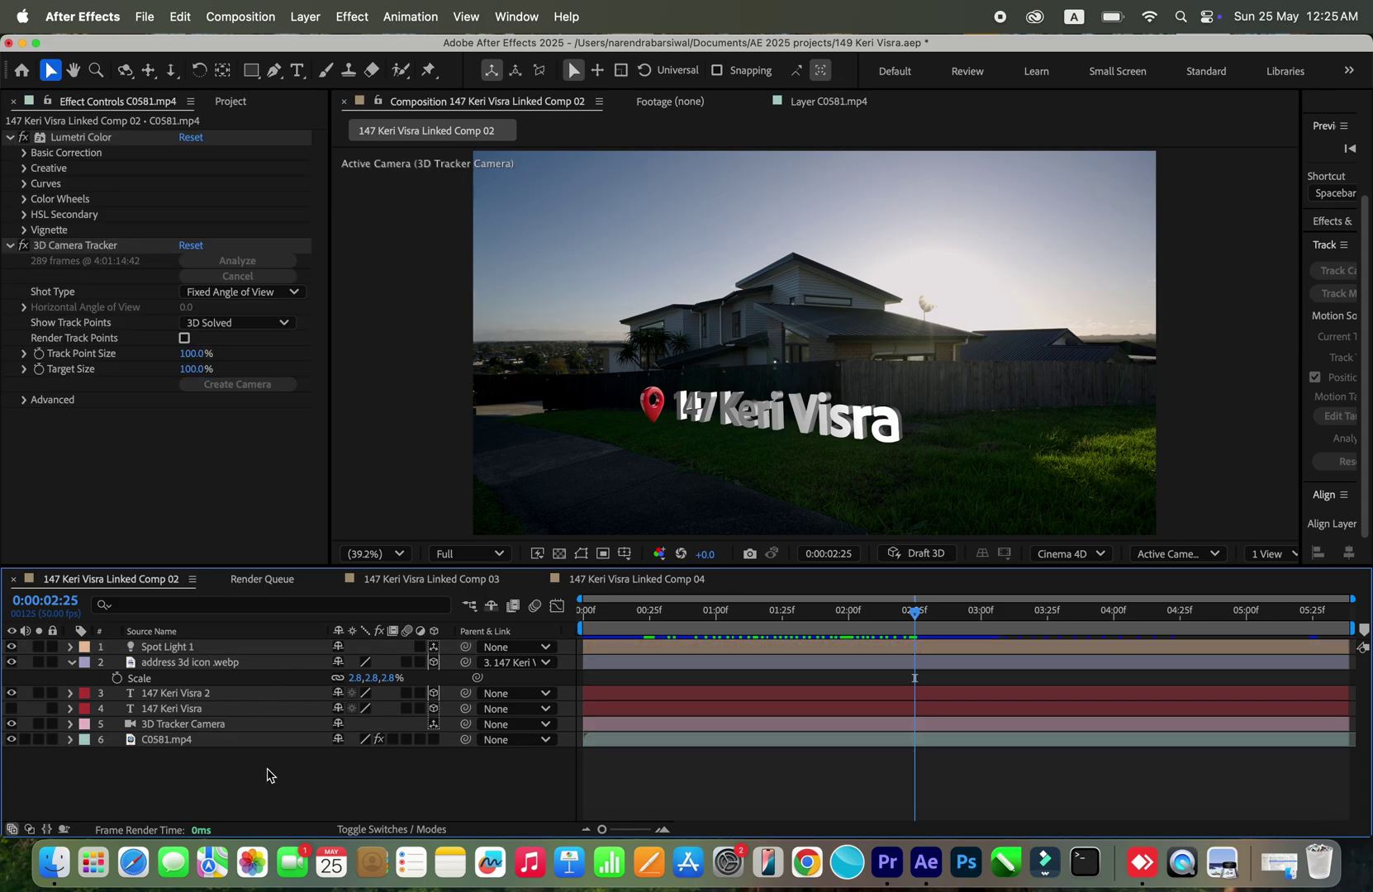
pyautogui.click(157, 20)
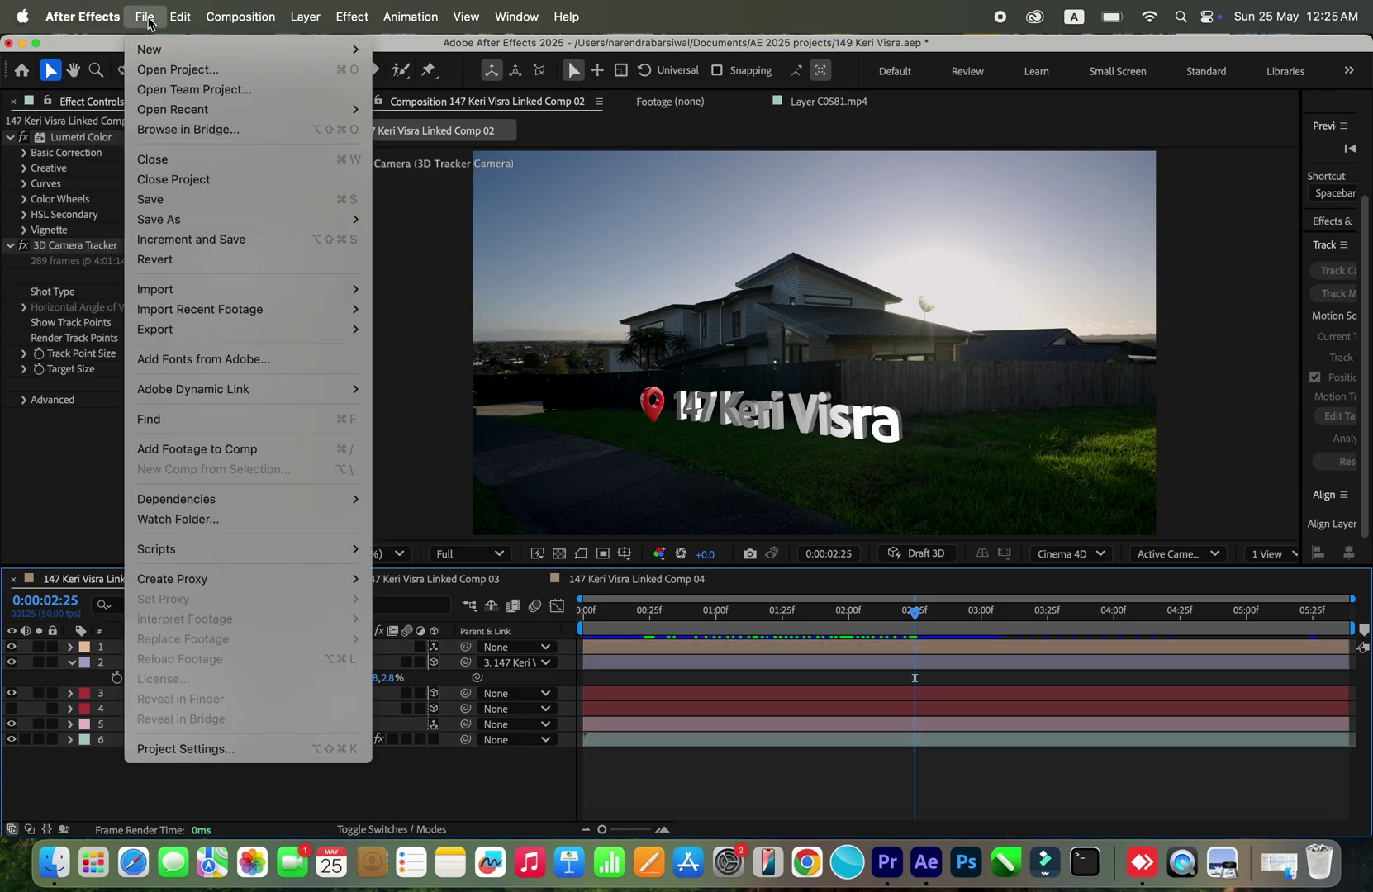
pyautogui.moveTo(346, 329)
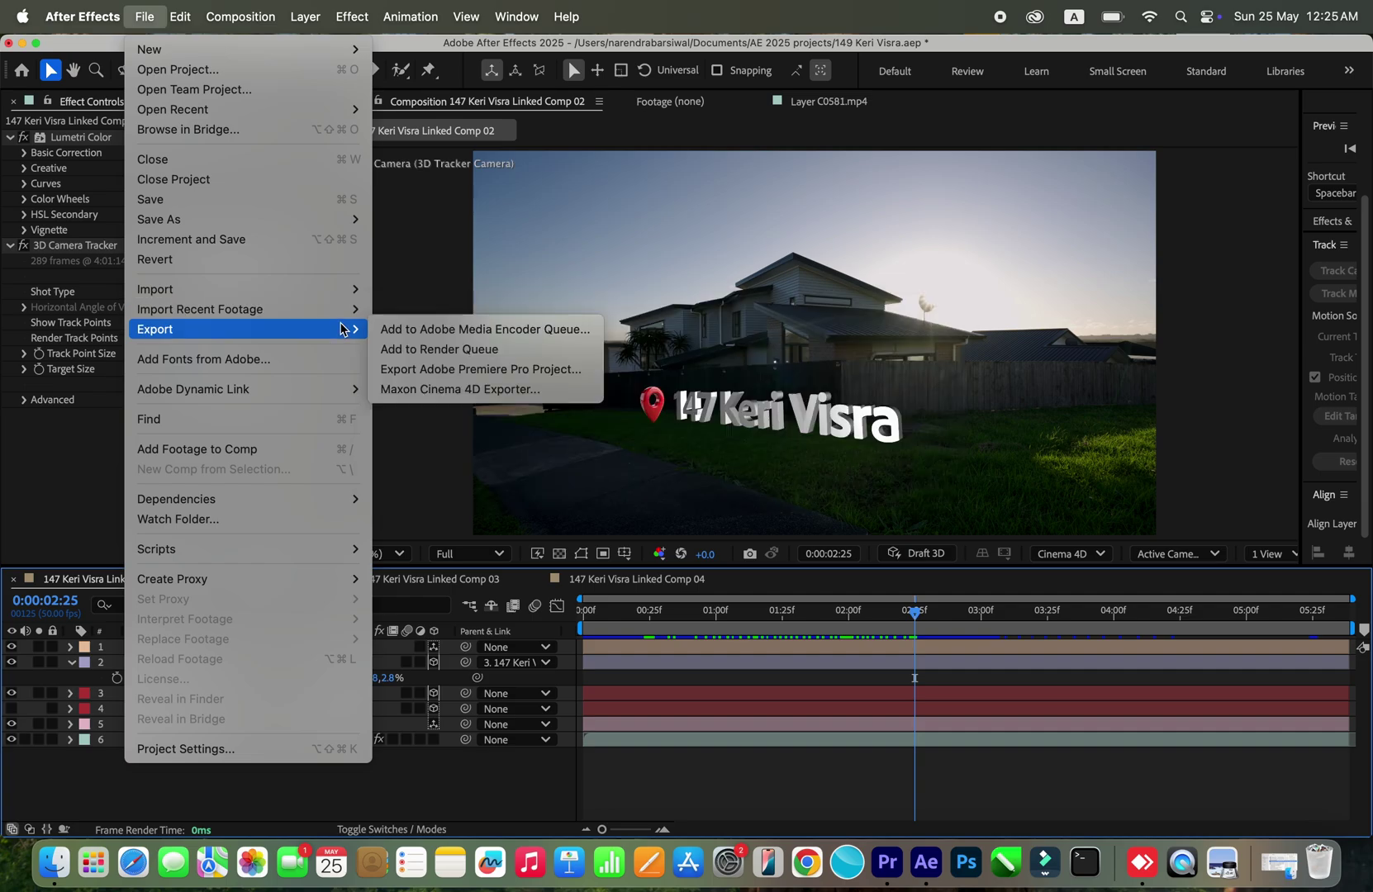
pyautogui.click(492, 351)
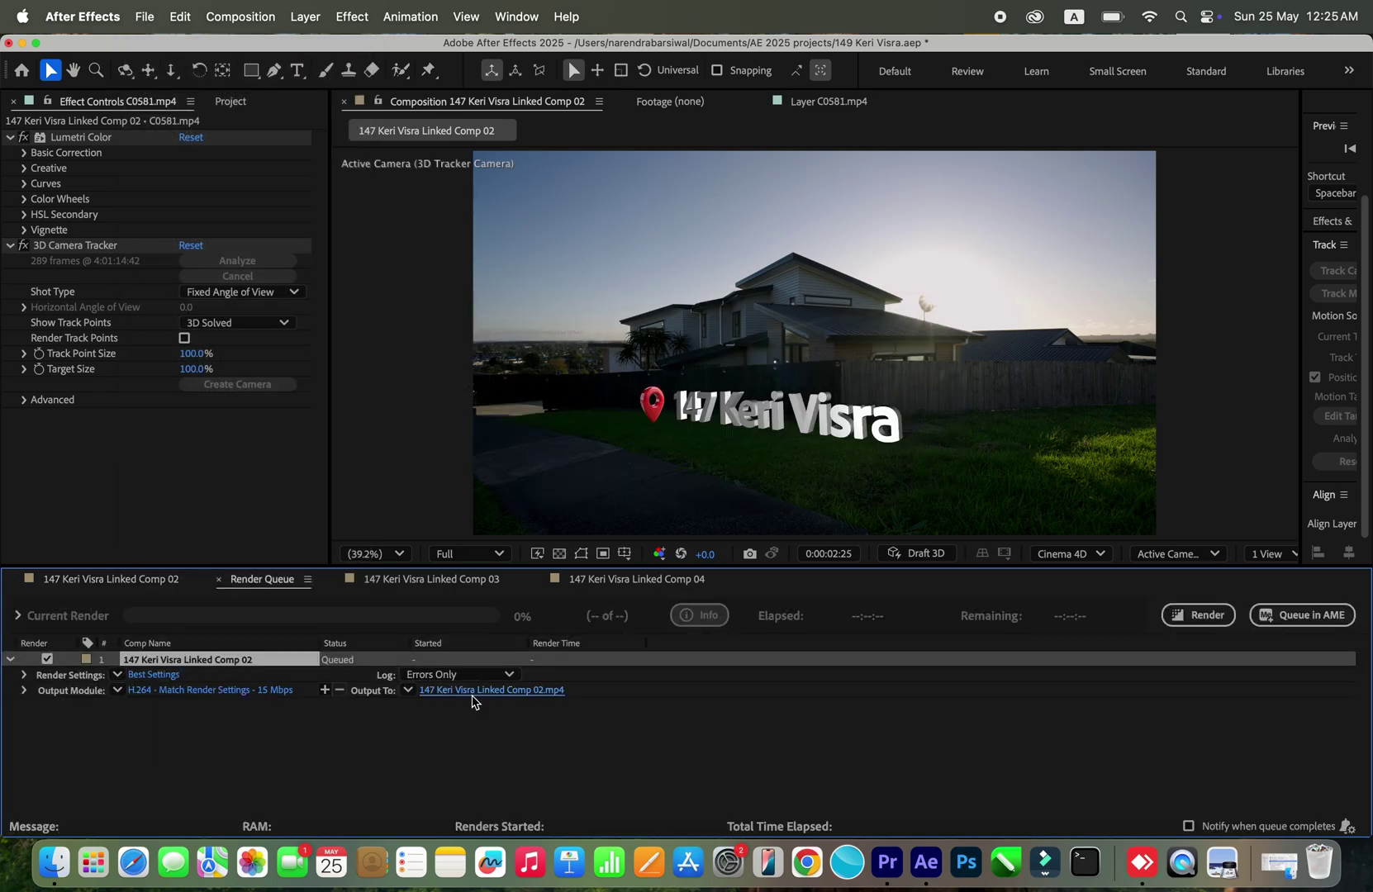
# Step: Point the Output To file at the Downloads folder and name it 'gvjtest render'
pyautogui.click(472, 694)
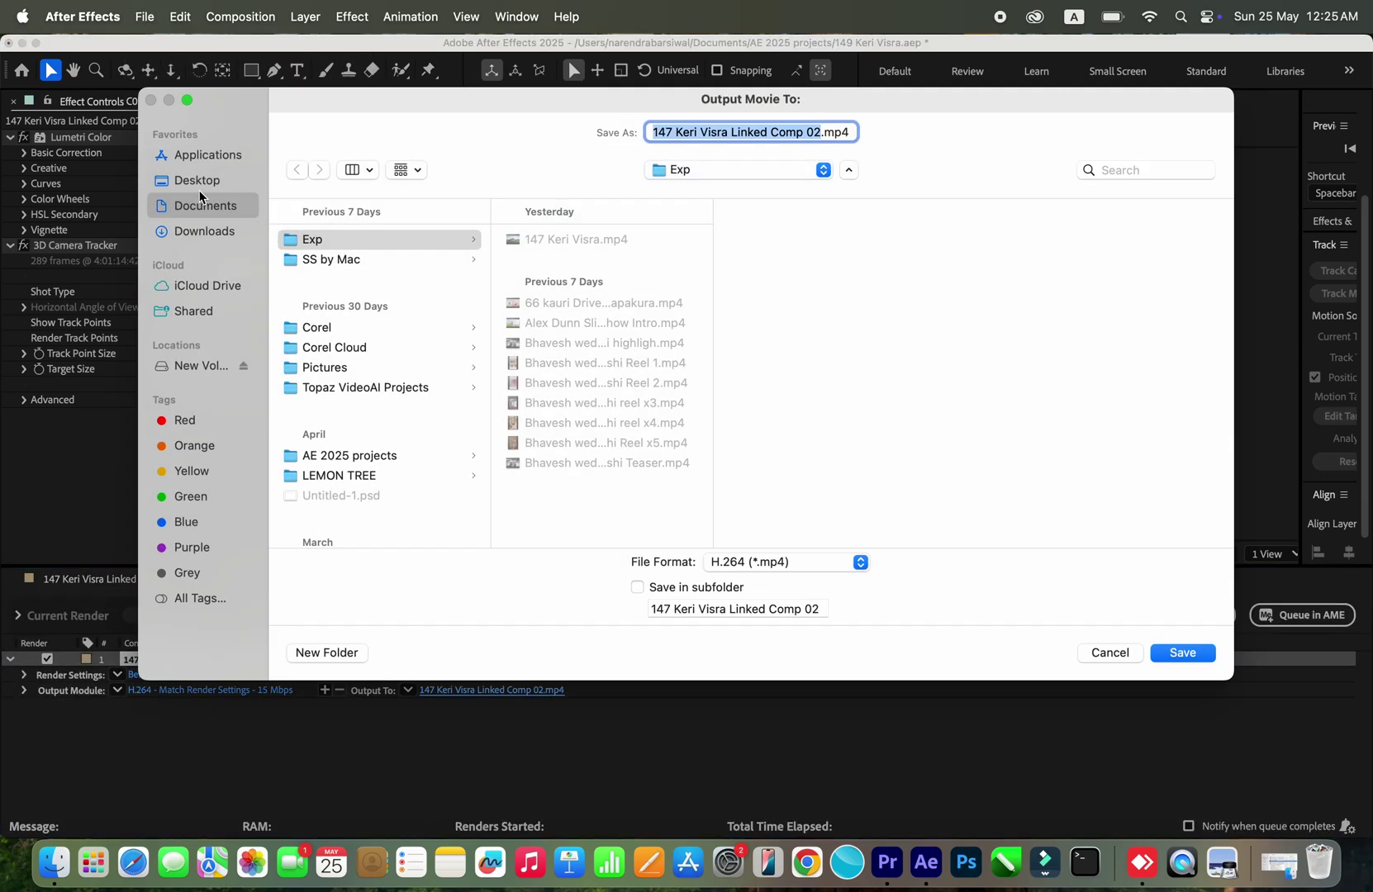
pyautogui.click(201, 230)
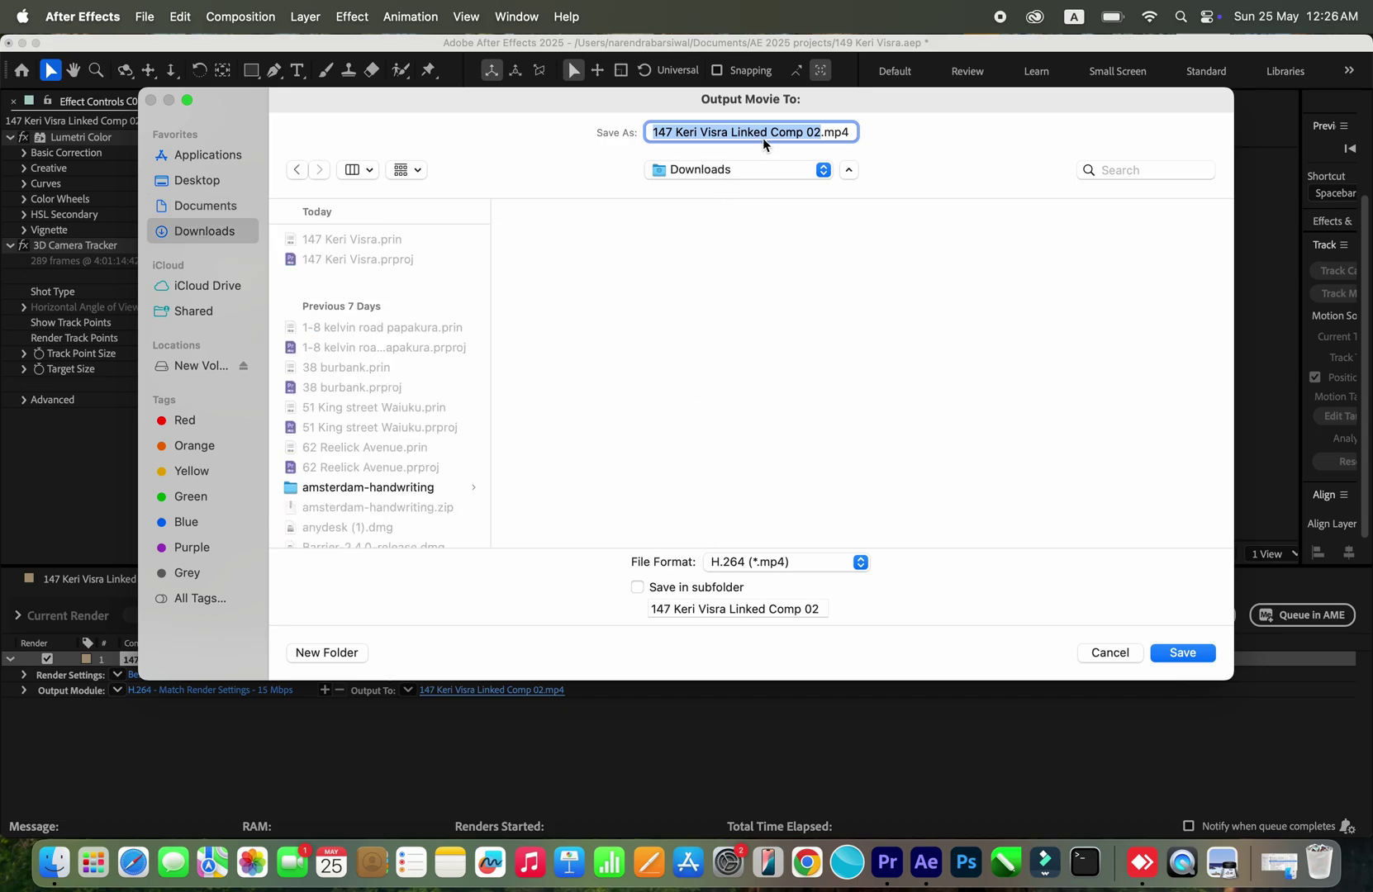
pyautogui.write('gv')
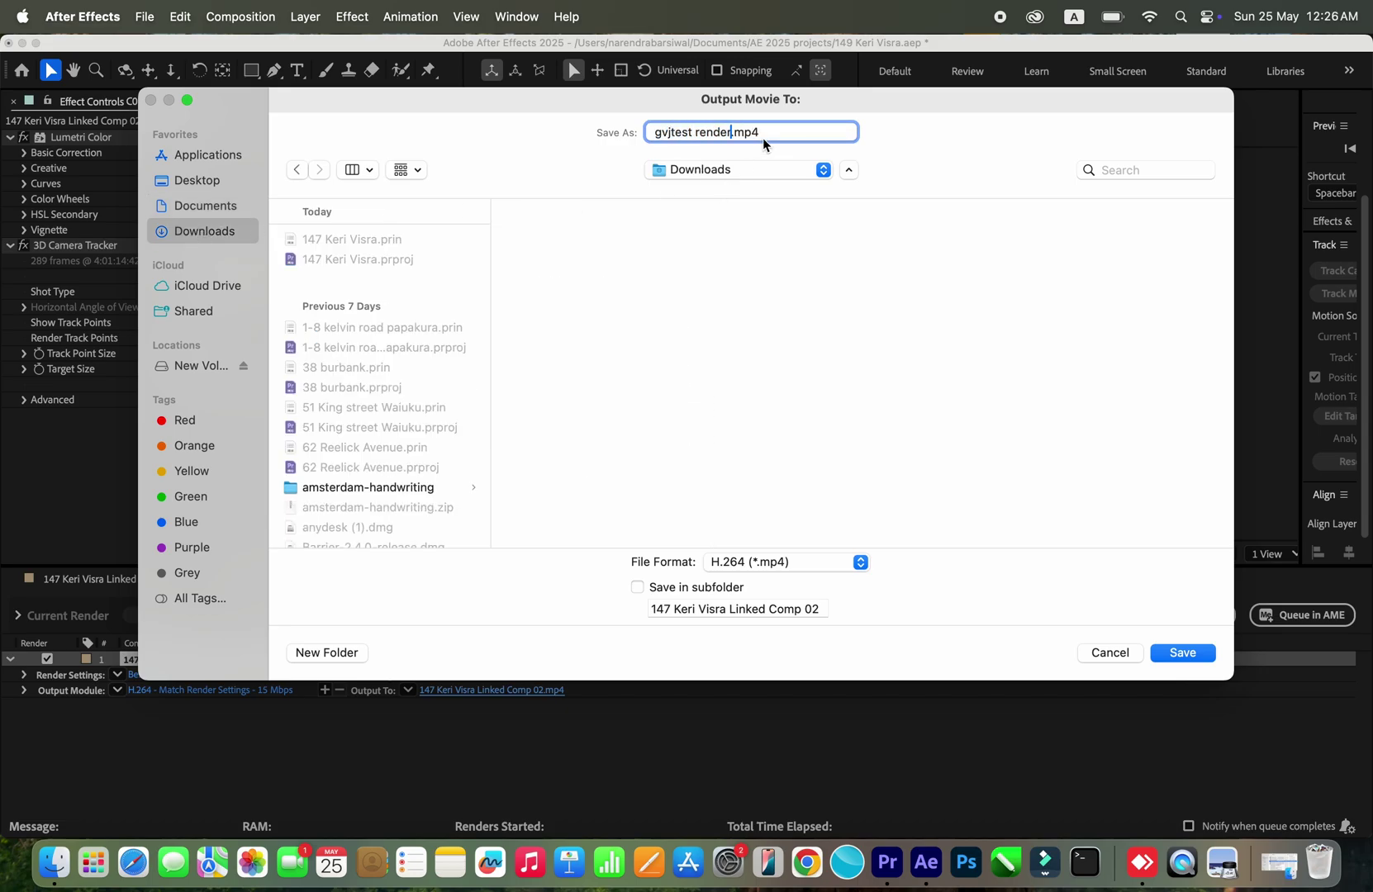
pyautogui.write('jtest render')
pyautogui.press('Return')
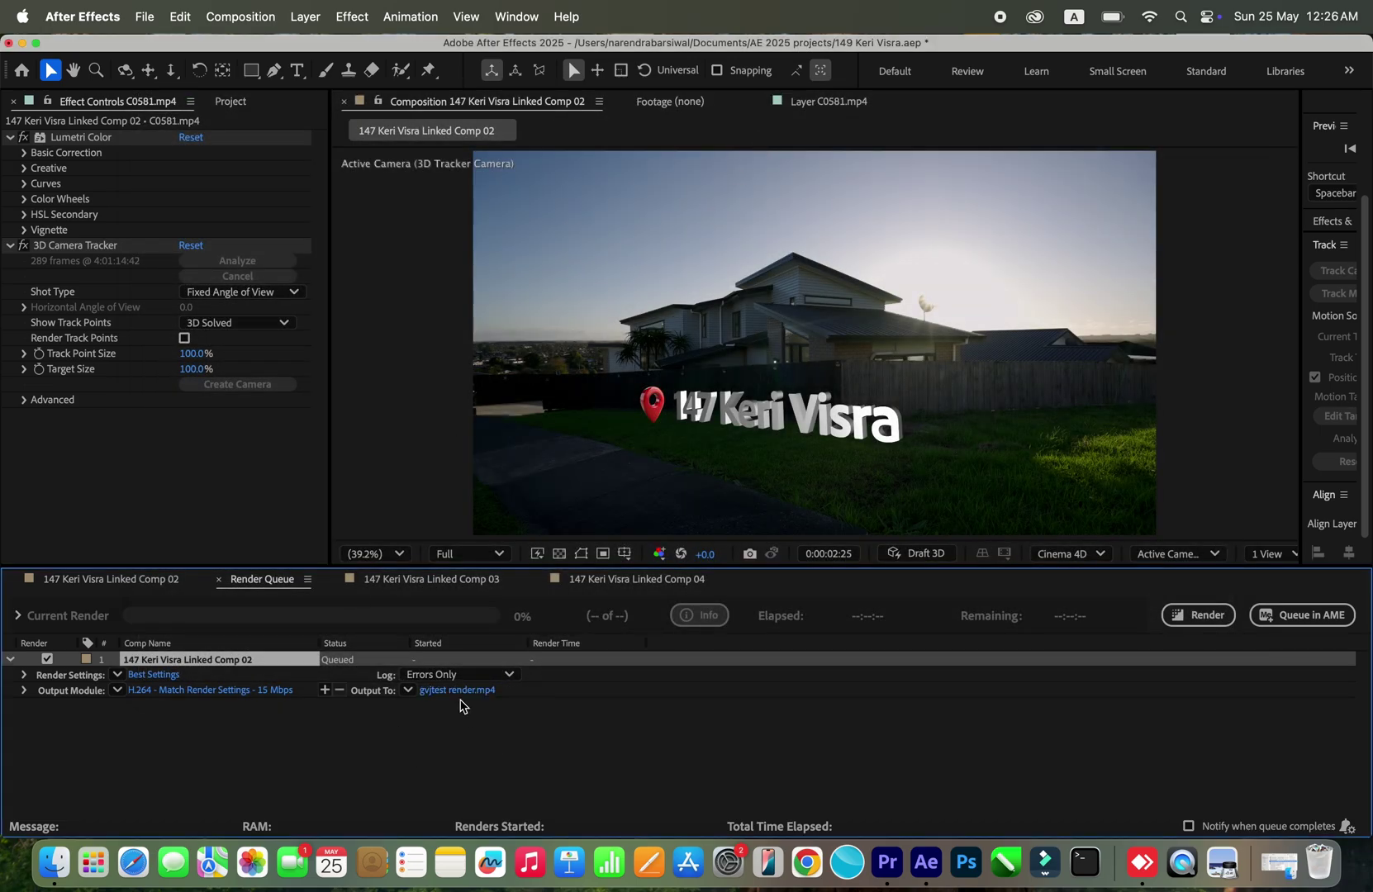
# Step: Render the queued comp and locate gvjtest render.mp4 in the Downloads folder
pyautogui.click(1195, 618)
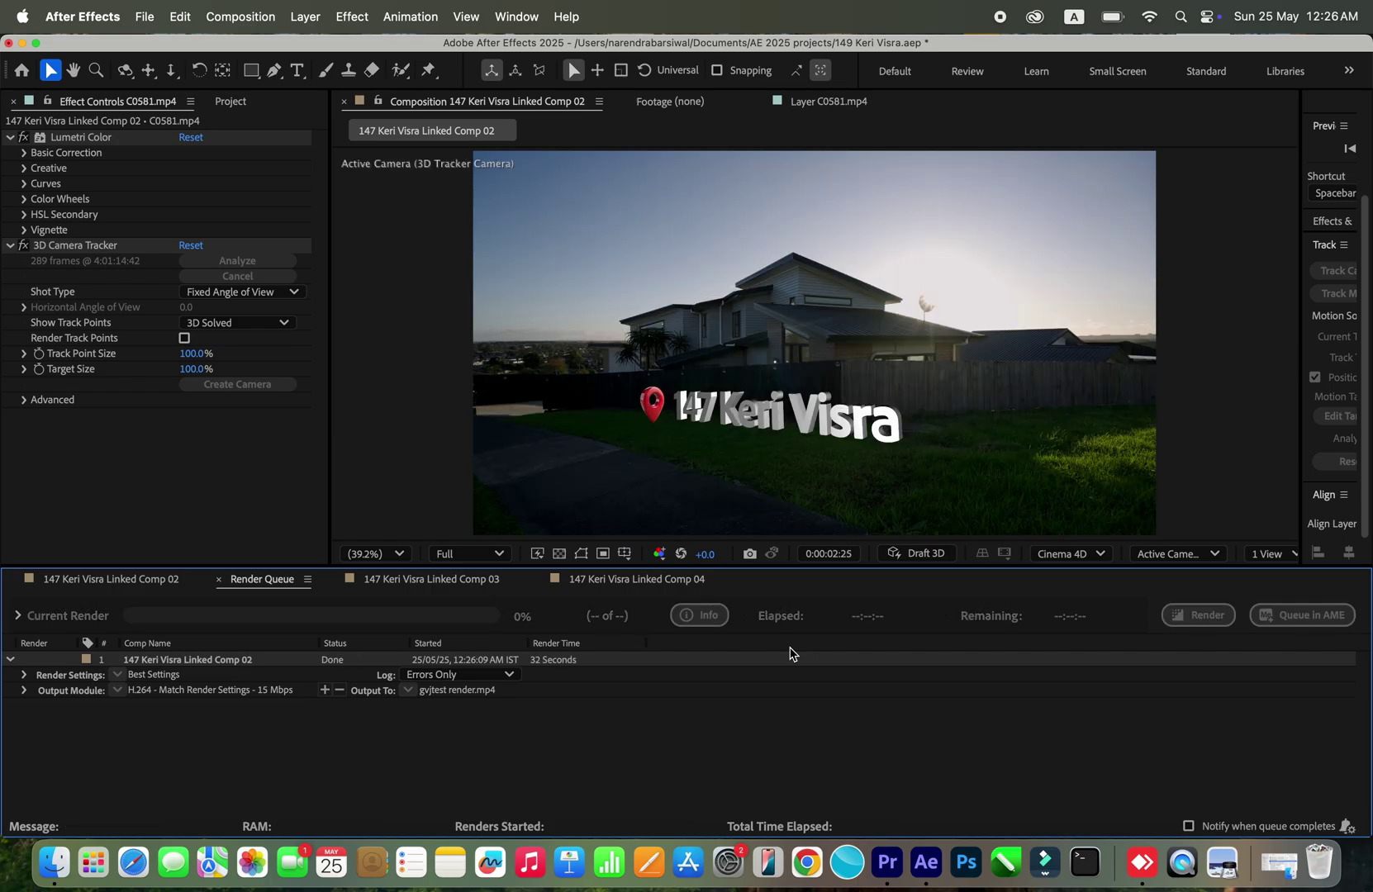
pyautogui.press('super+Tab')
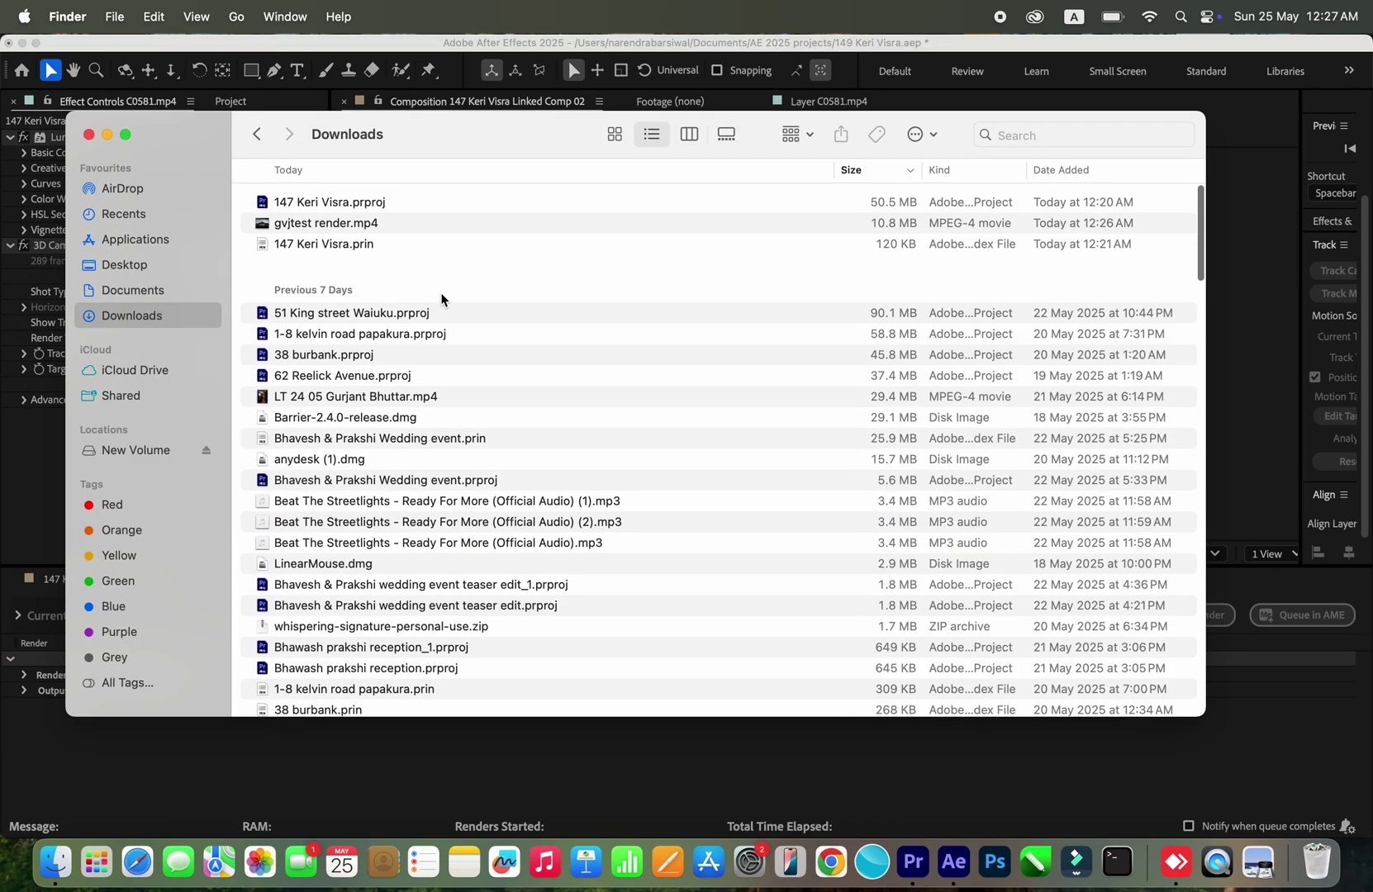
pyautogui.click(340, 222)
pyautogui.click(354, 223)
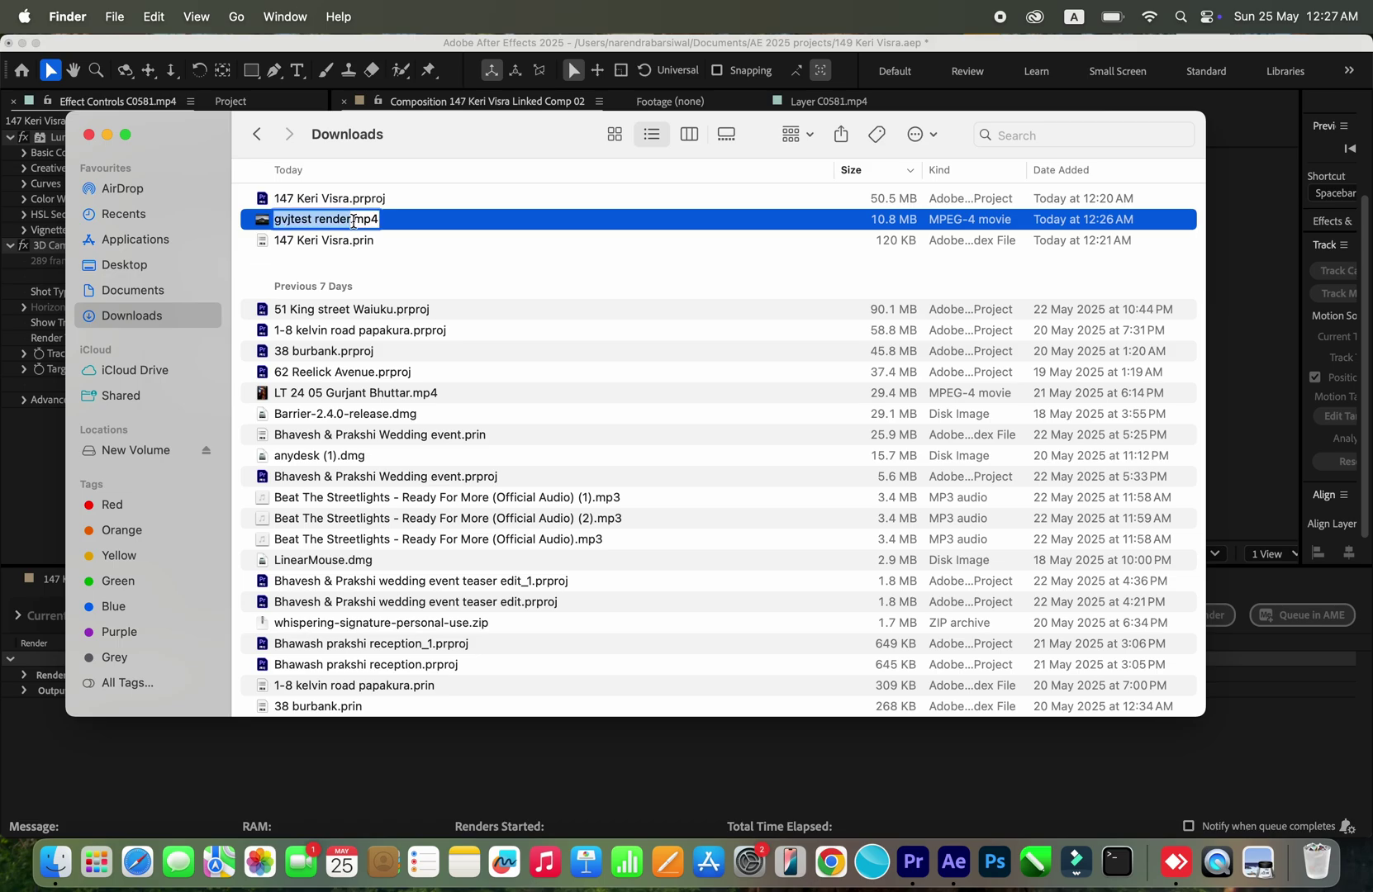
# Step: Play gvjtest render.mp4 full screen in QuickTime, then close the player and Downloads window
pyautogui.press('Escape')
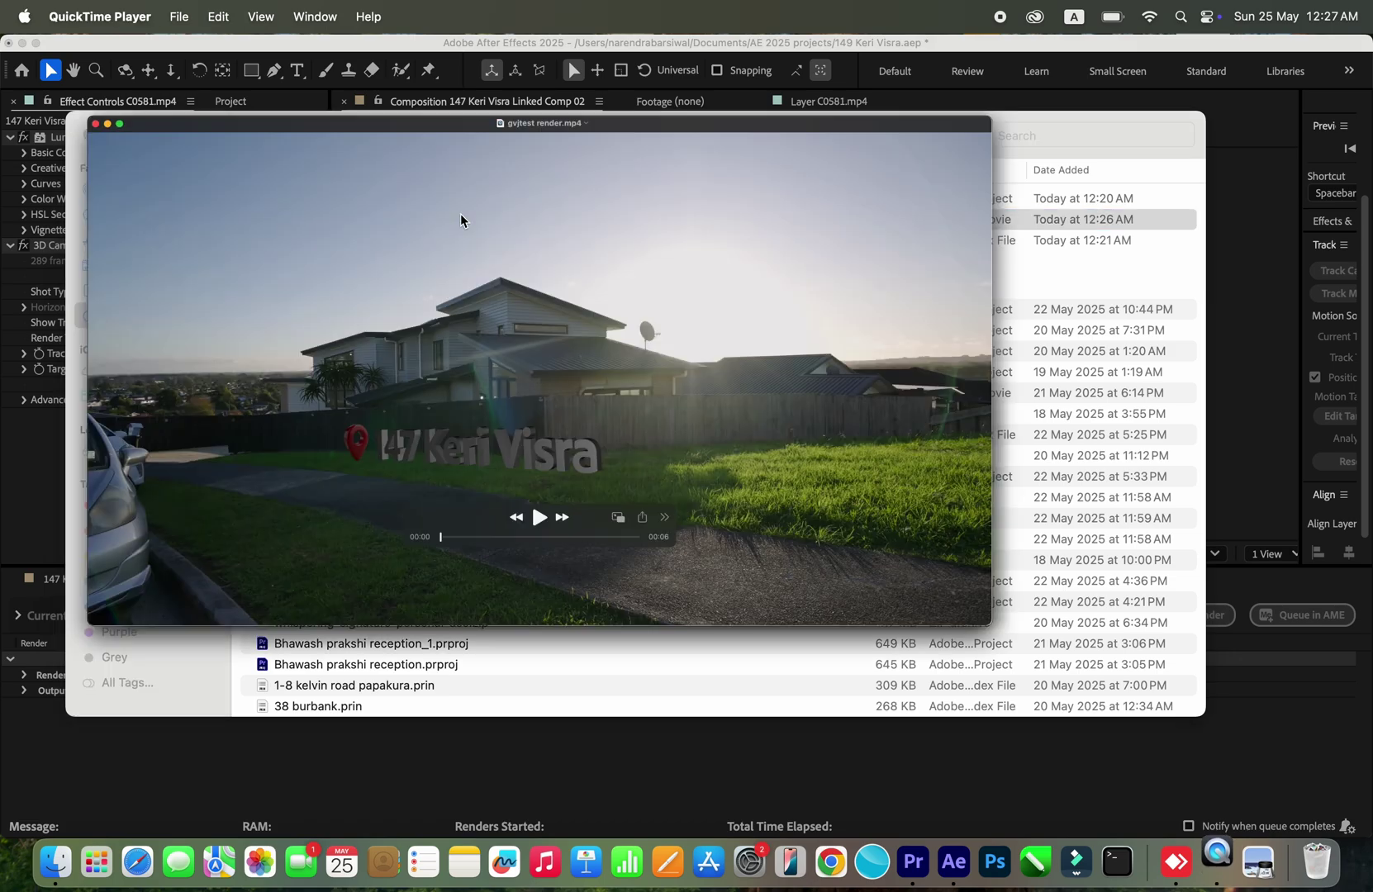
pyautogui.press('super+3')
pyautogui.press('space')
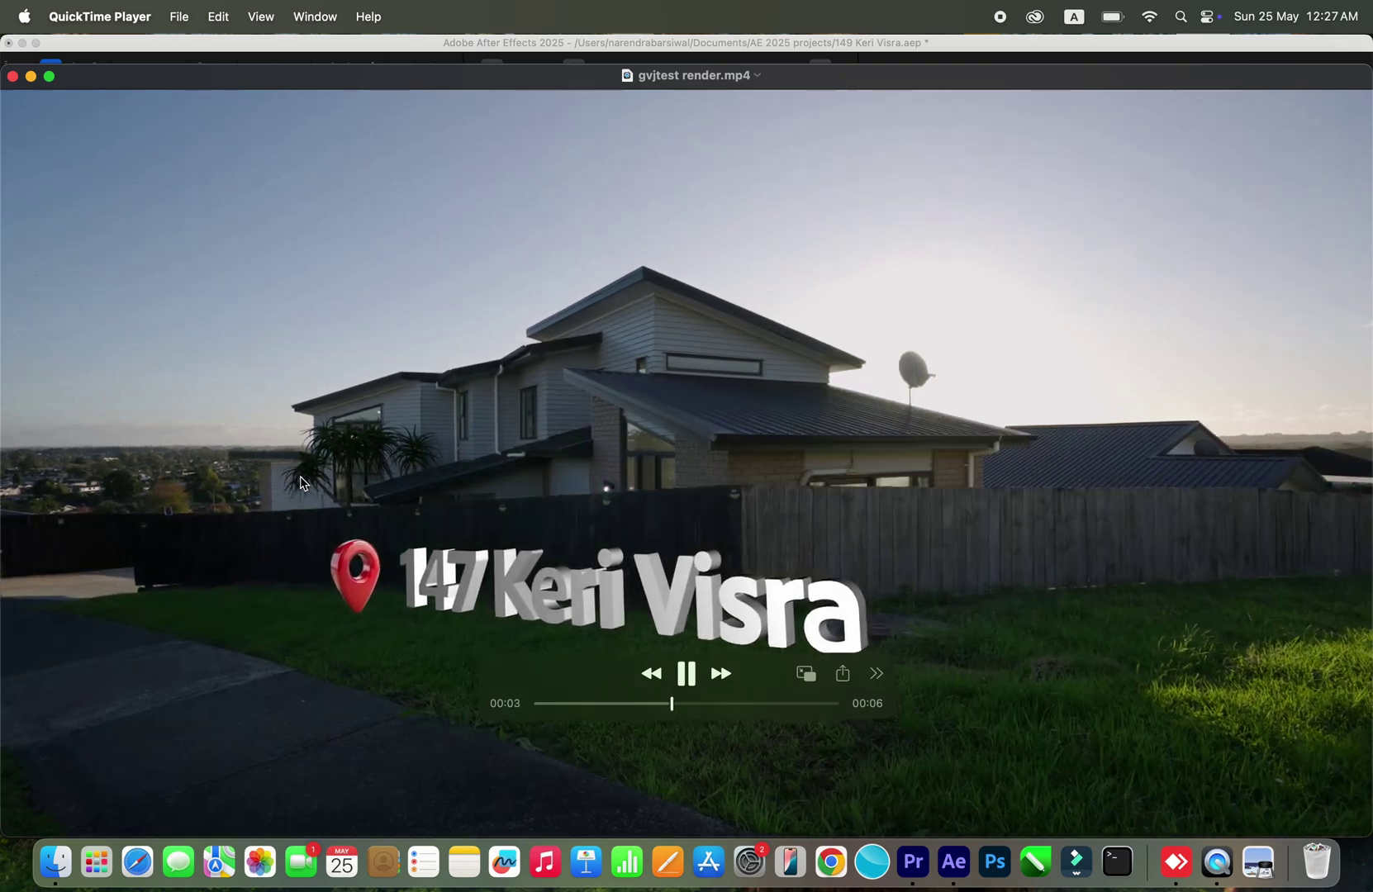
pyautogui.click(12, 76)
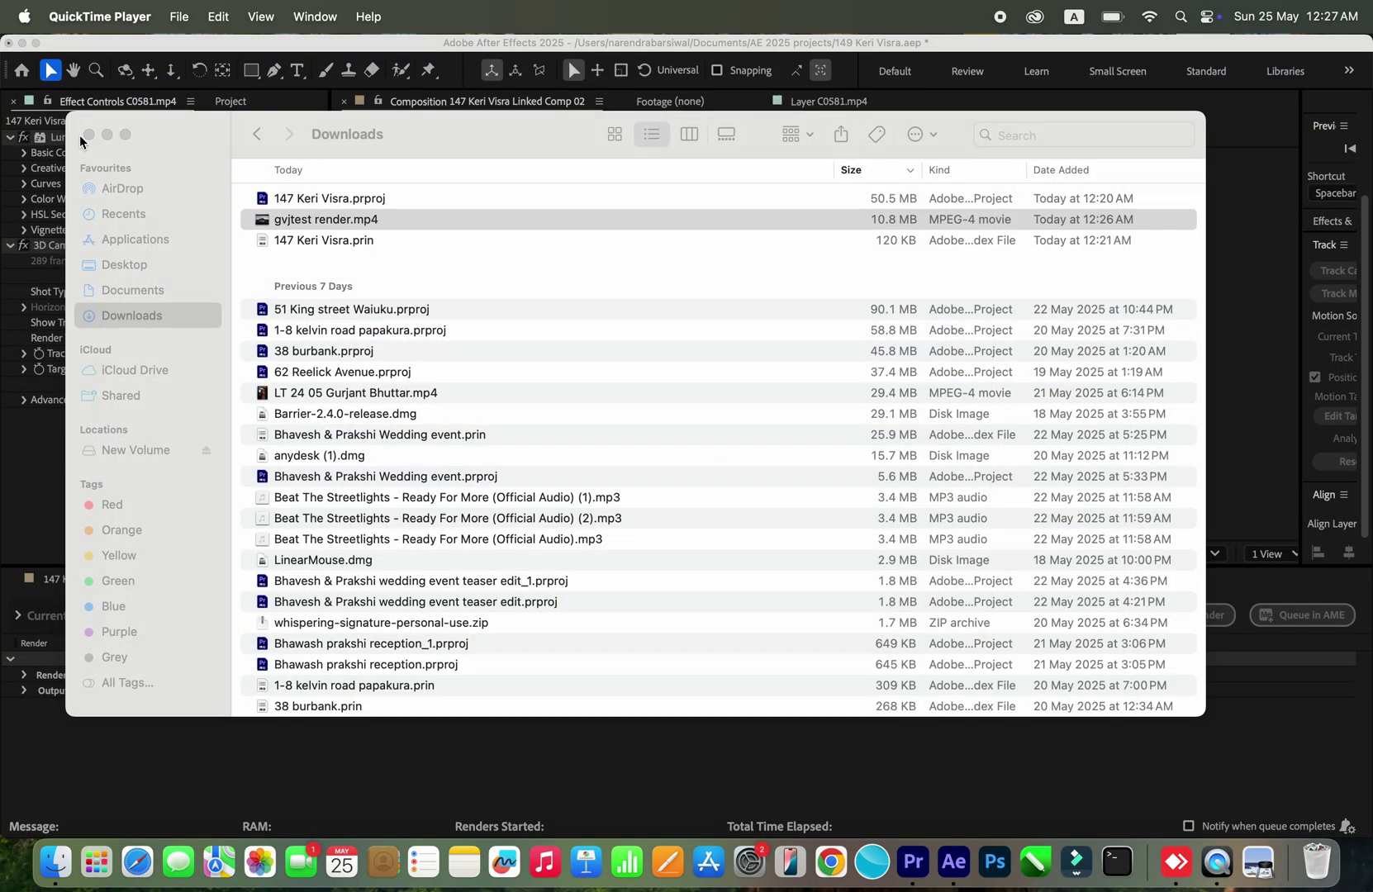
pyautogui.click(88, 134)
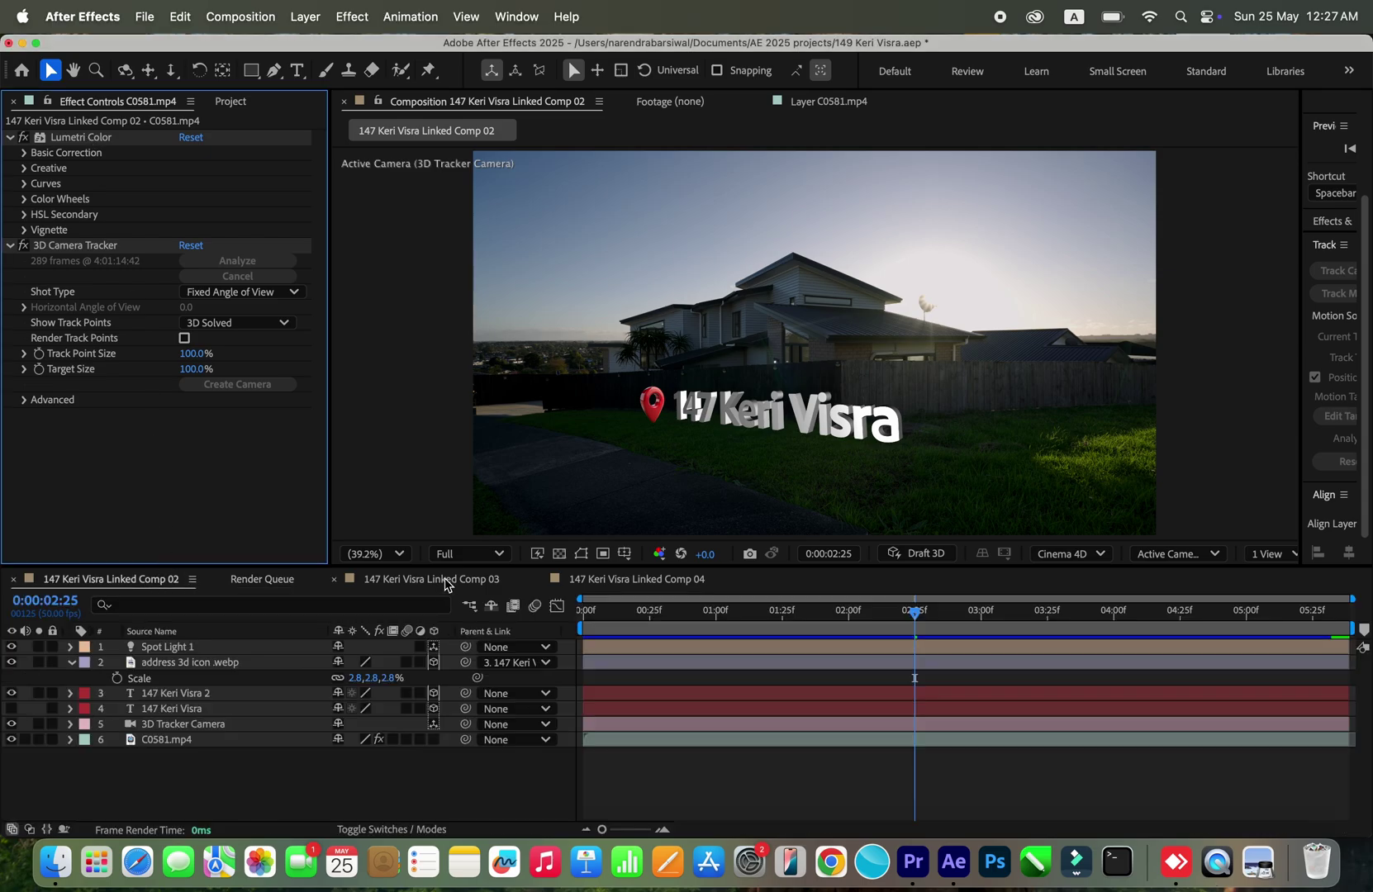
pyautogui.click(445, 583)
pyautogui.click(188, 580)
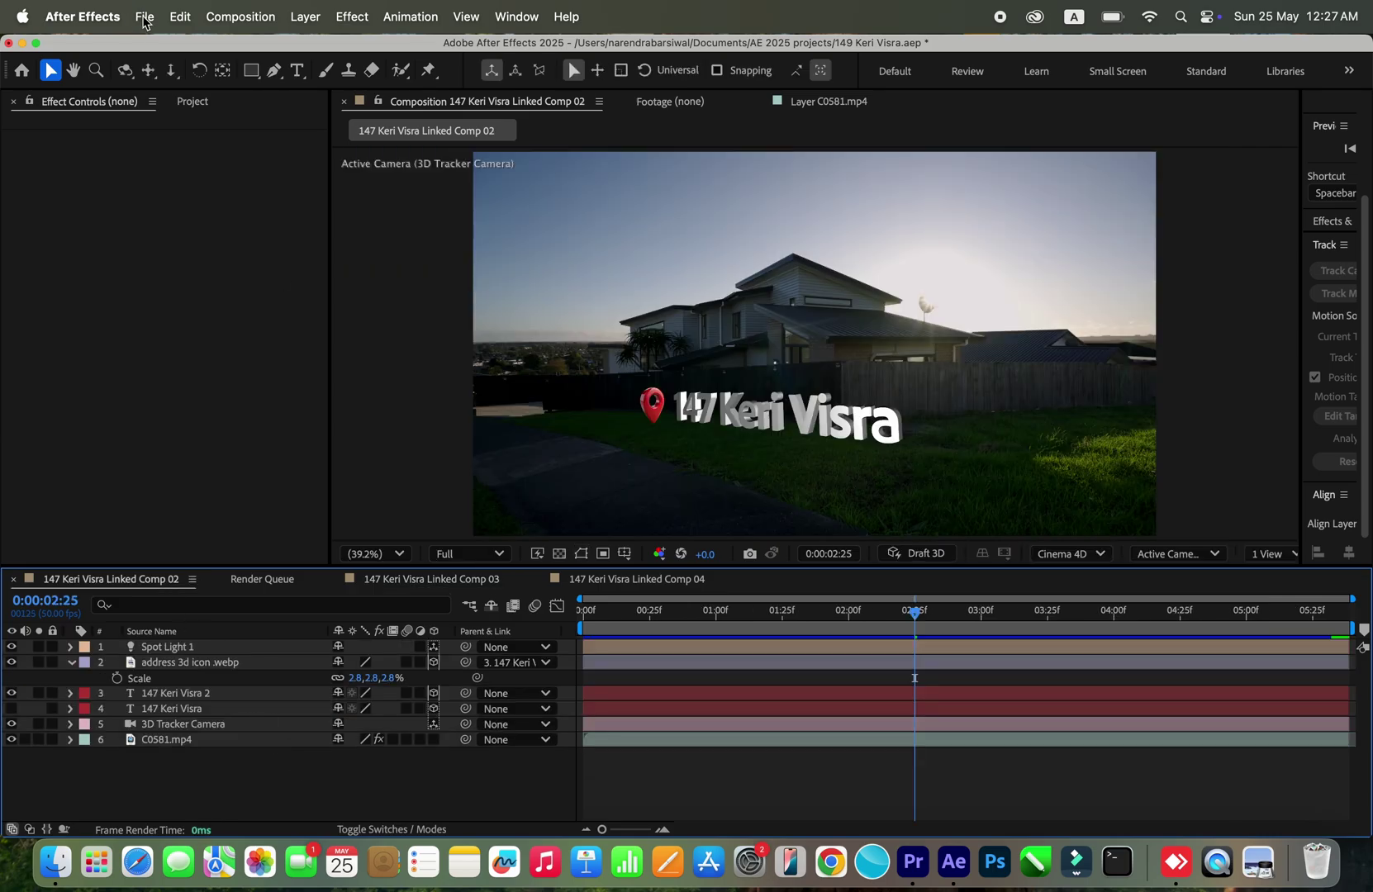
pyautogui.click(144, 17)
pyautogui.moveTo(304, 109)
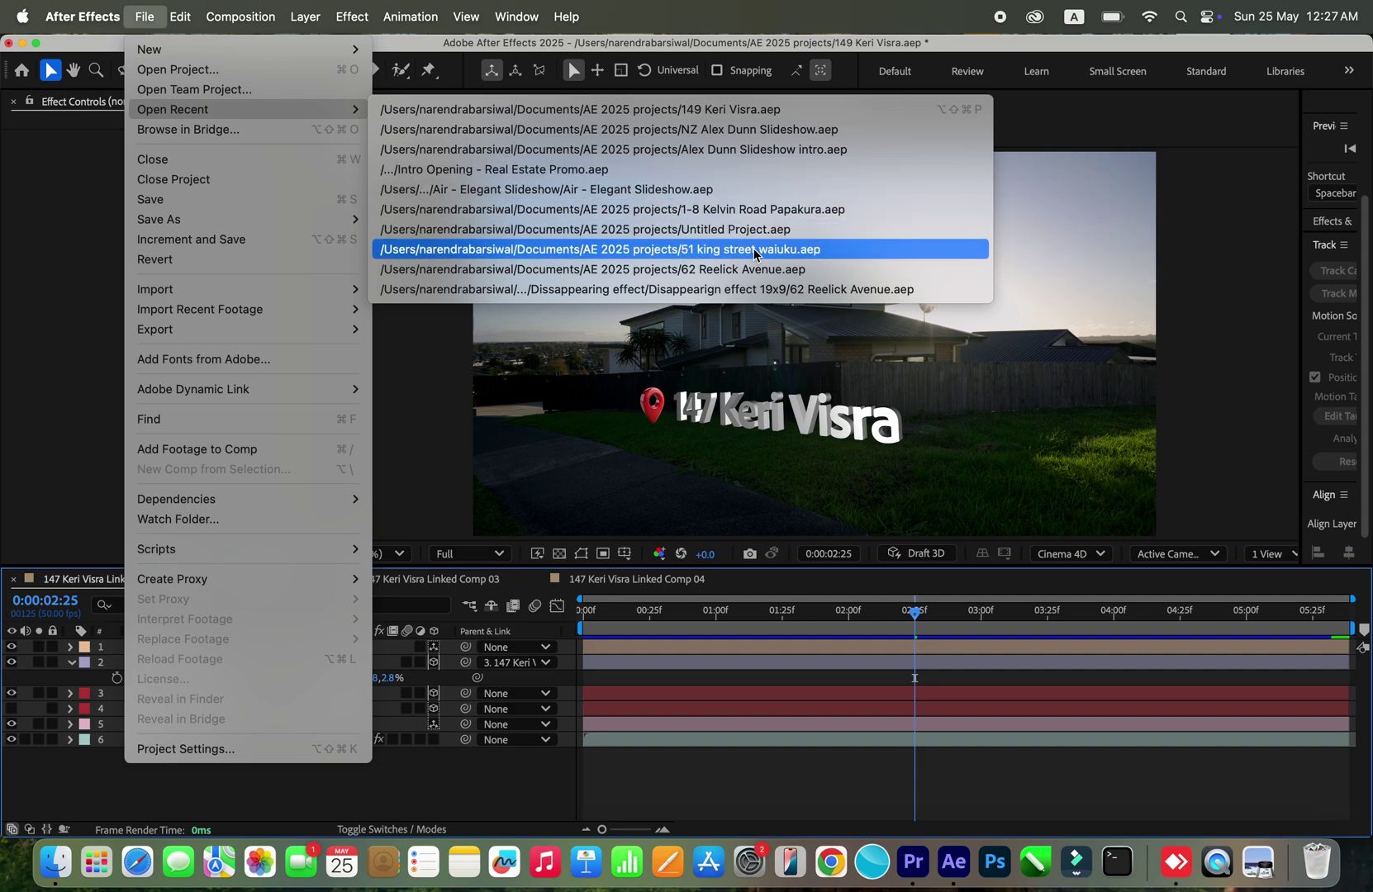
pyautogui.click(758, 274)
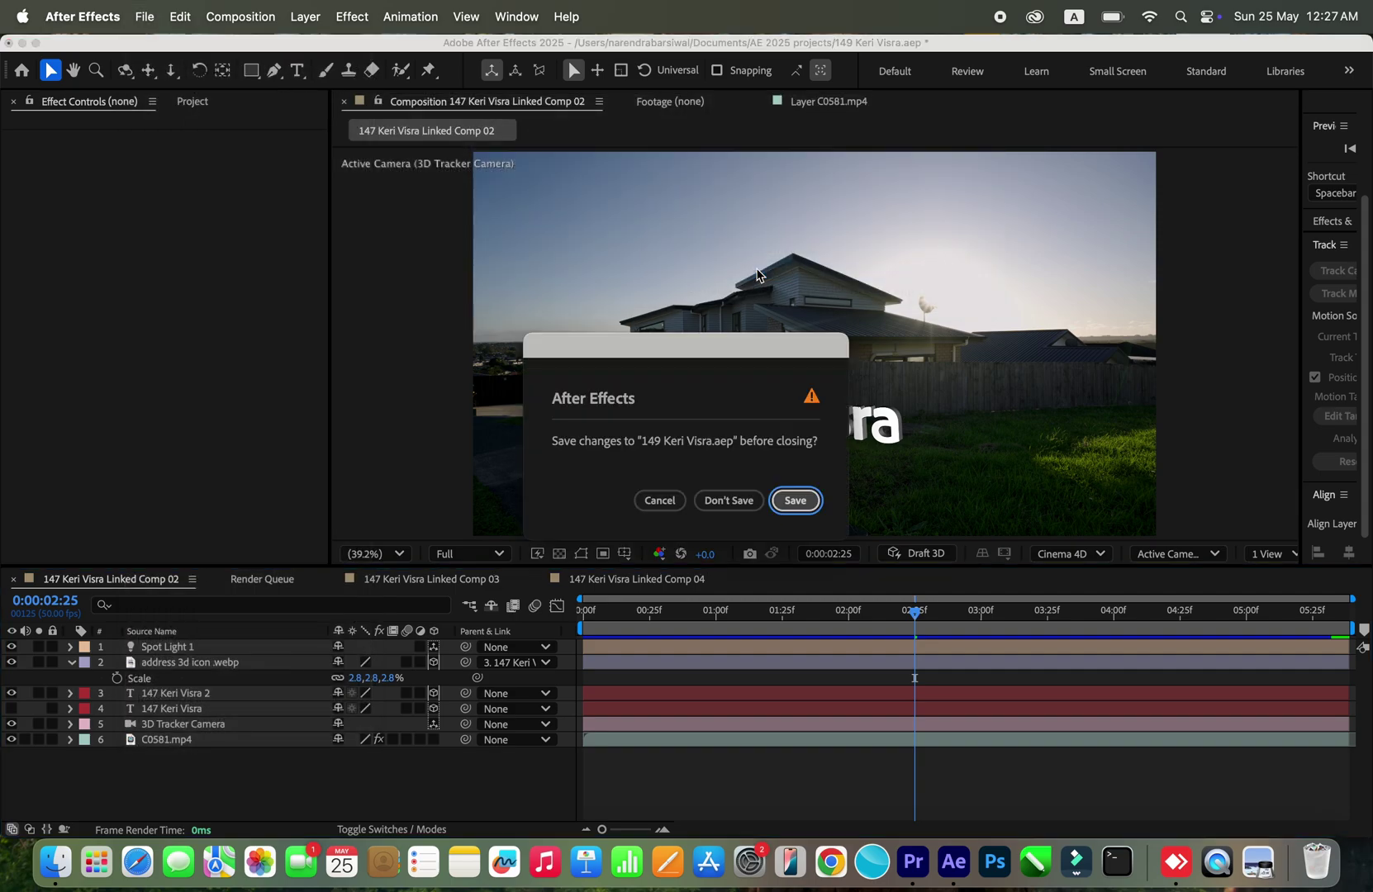
pyautogui.click(793, 501)
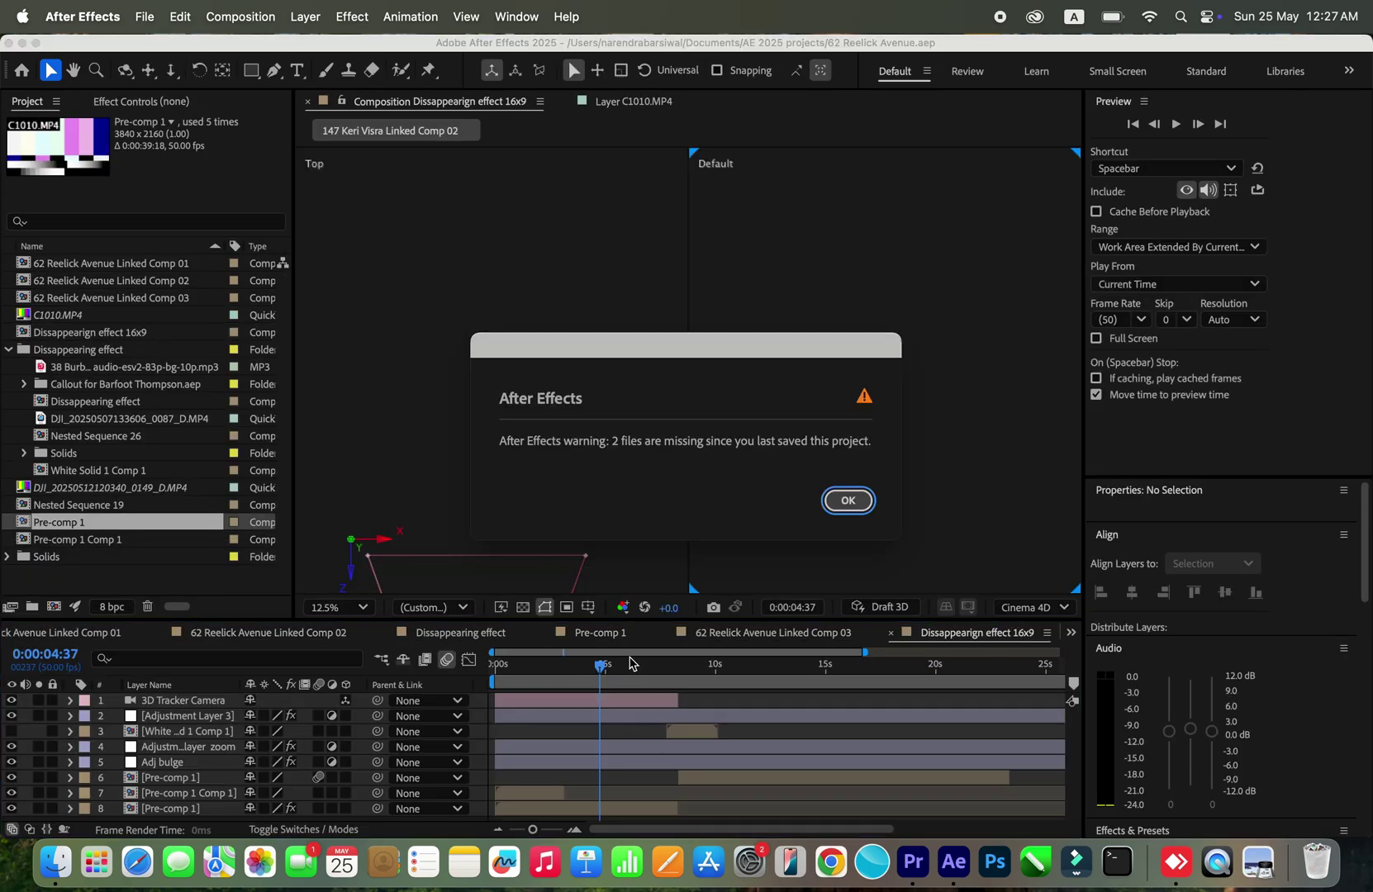
pyautogui.click(846, 502)
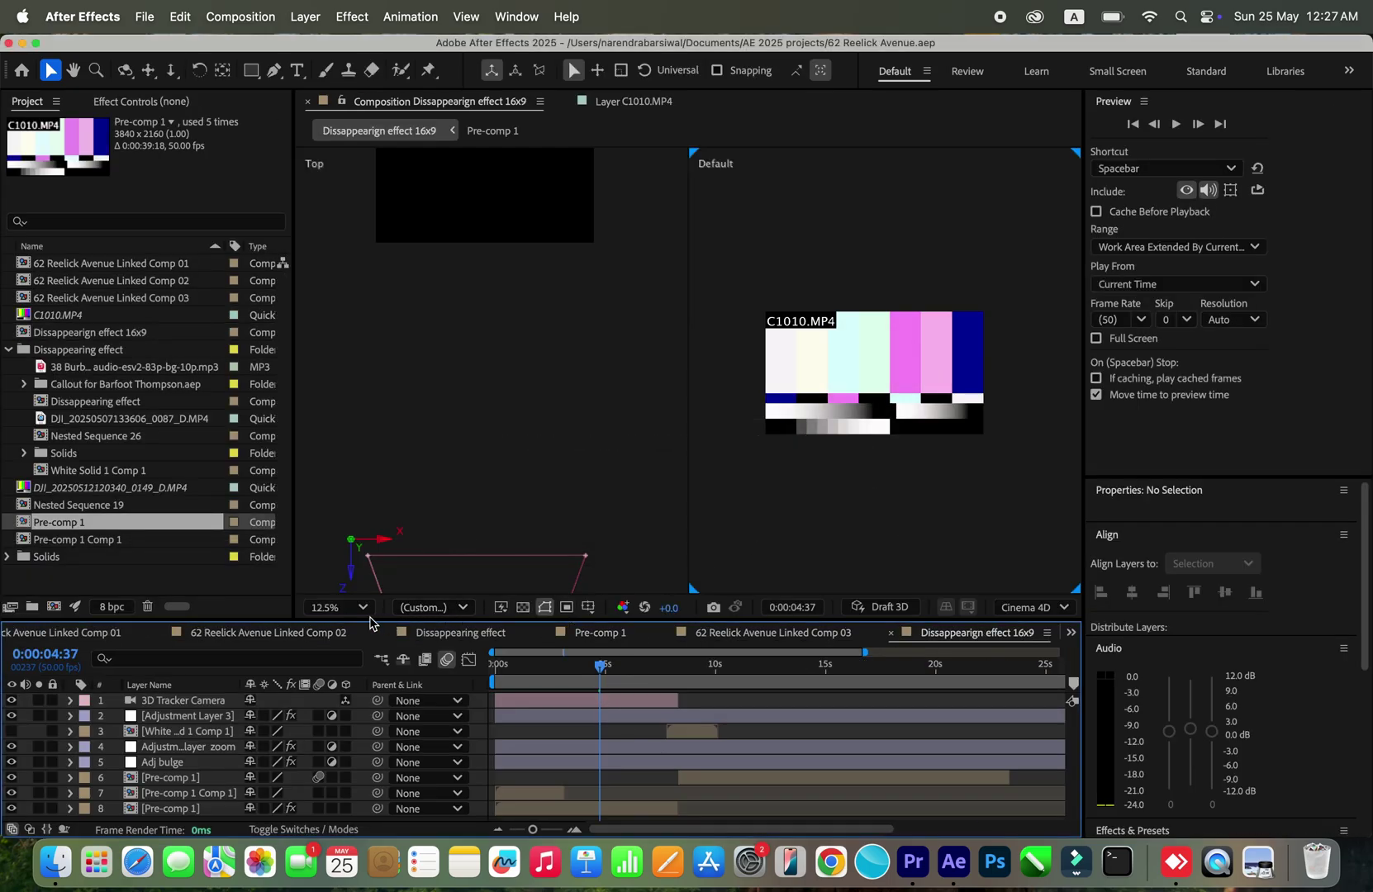
# Step: Check Linked Comps 02 and 03 at 0:00:01:01, then open Linked Comp 01
pyautogui.click(274, 633)
pyautogui.click(773, 633)
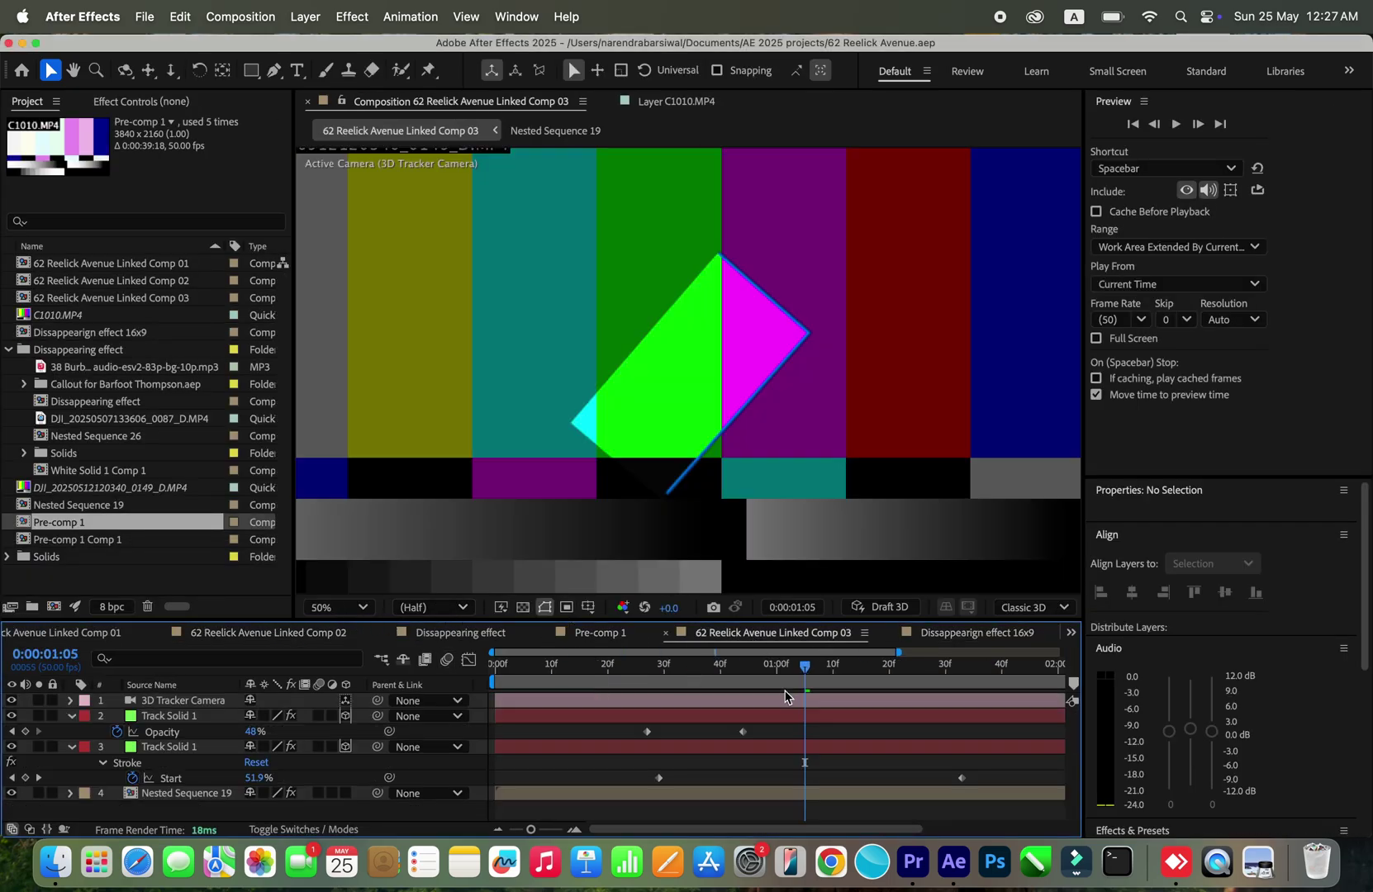
pyautogui.click(765, 691)
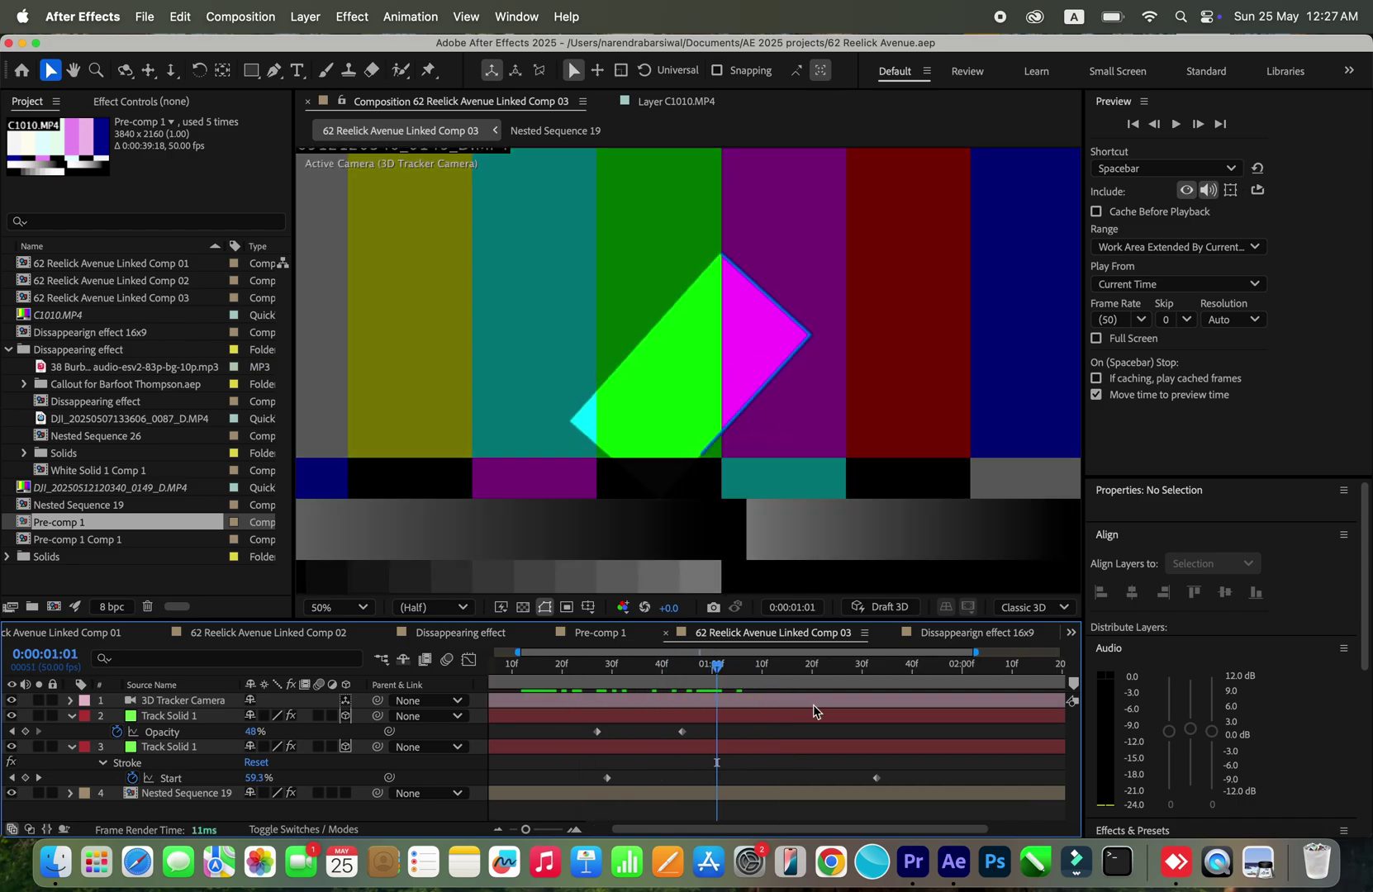
pyautogui.scroll(-3, 754, 679)
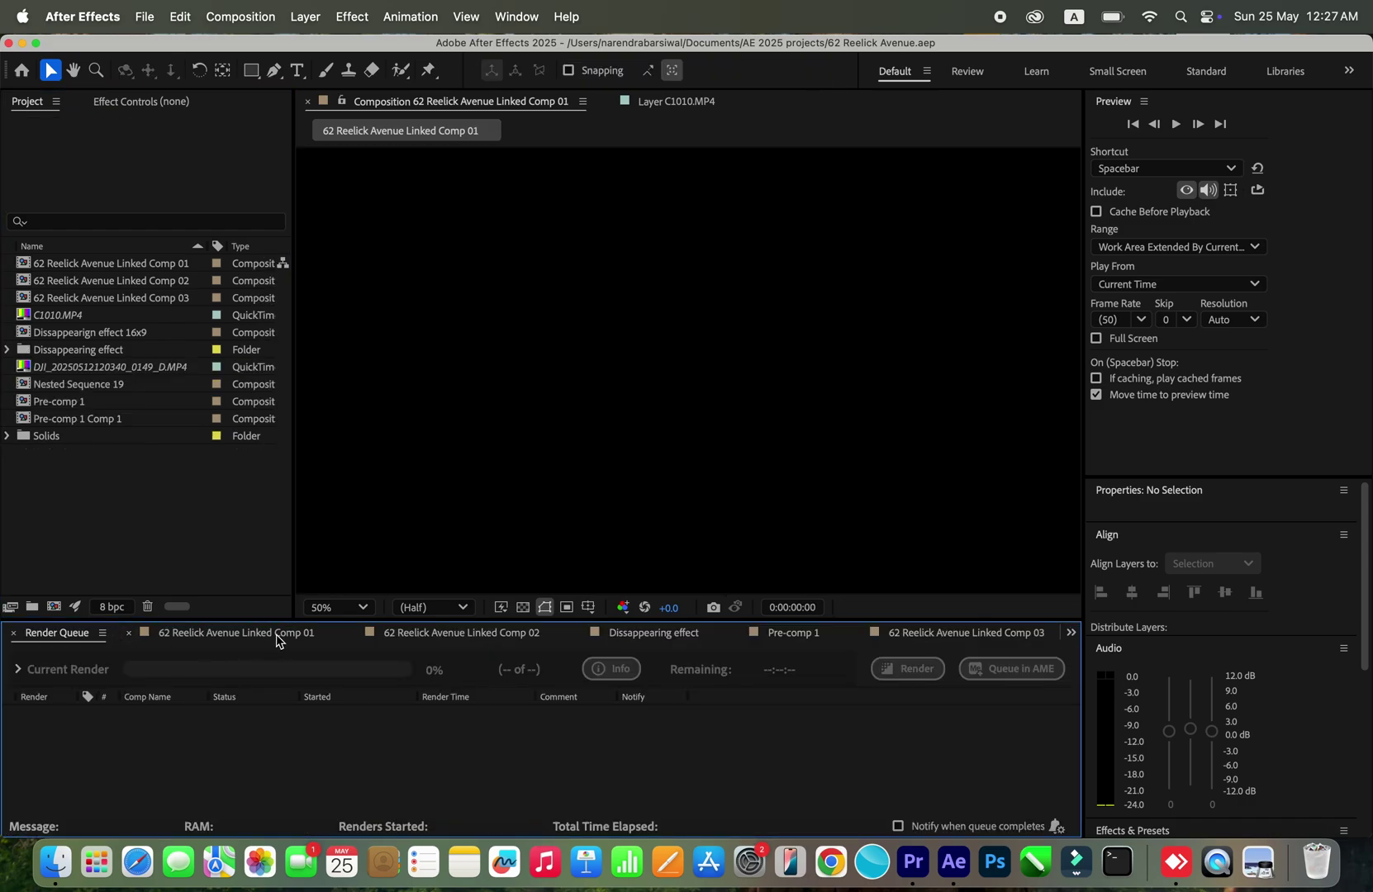
pyautogui.click(277, 634)
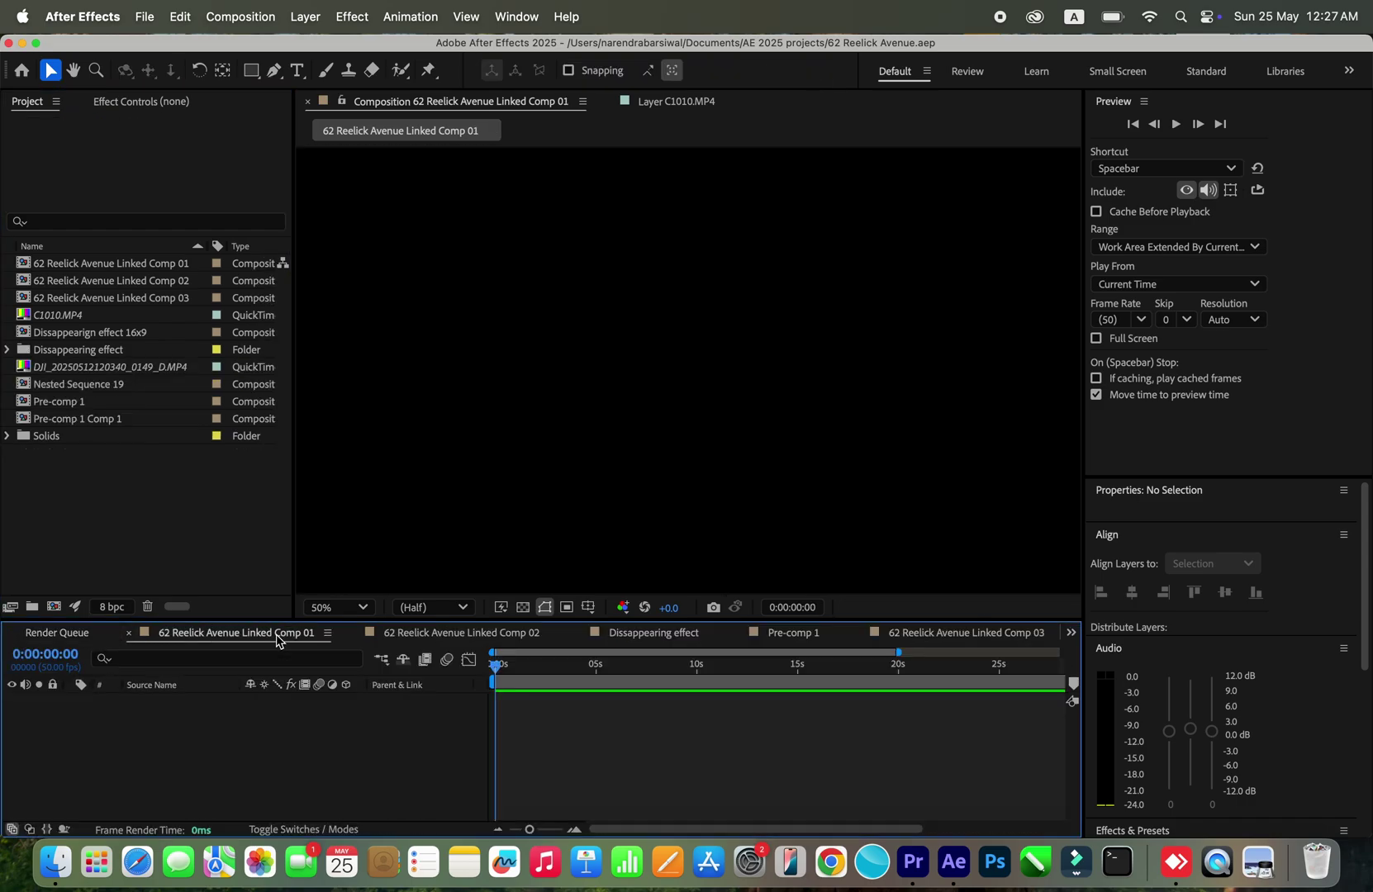
pyautogui.click(912, 862)
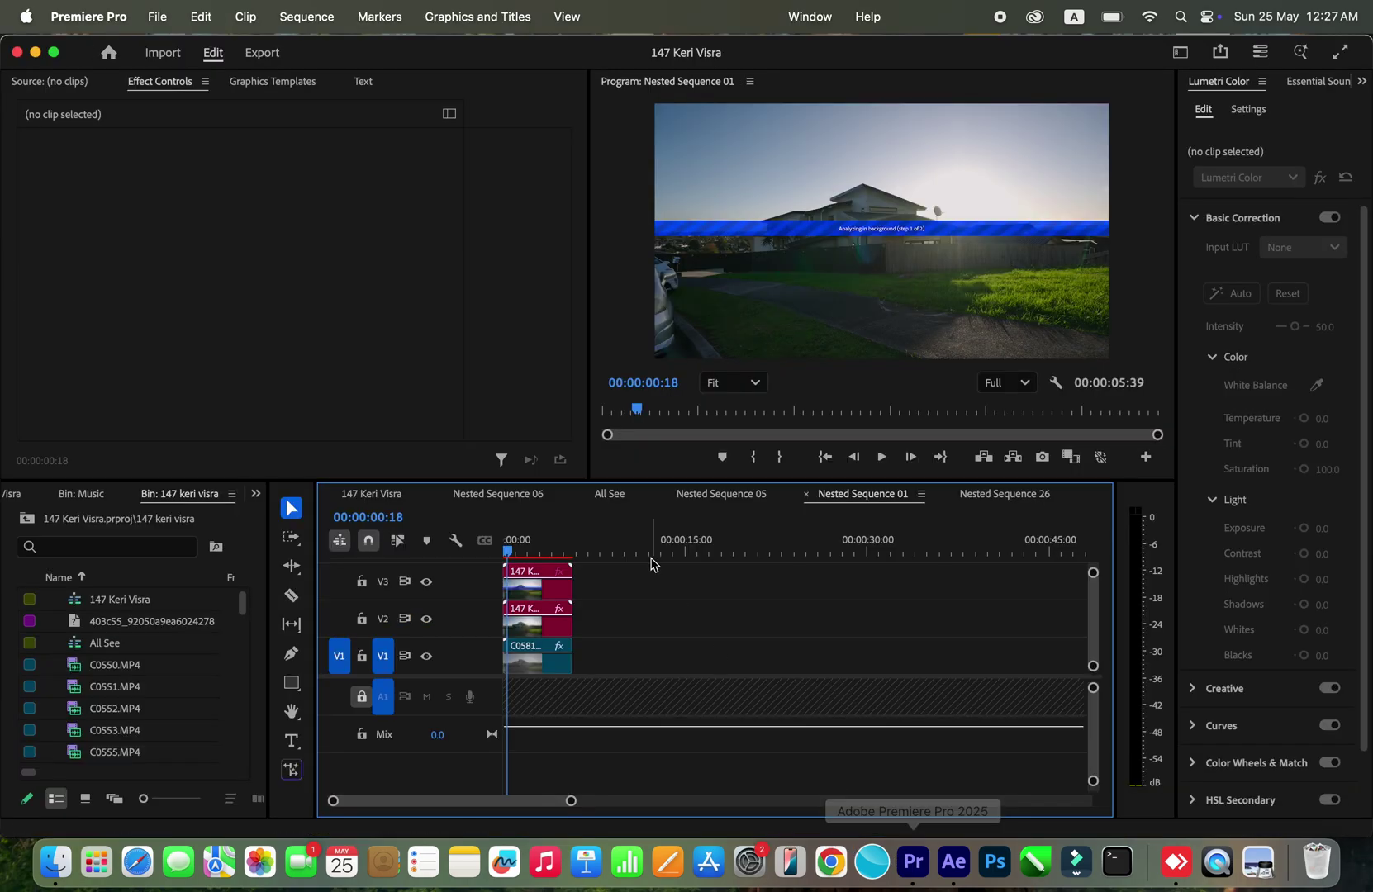
pyautogui.press('-')
pyautogui.press('-')
pyautogui.press('-')
pyautogui.click(395, 494)
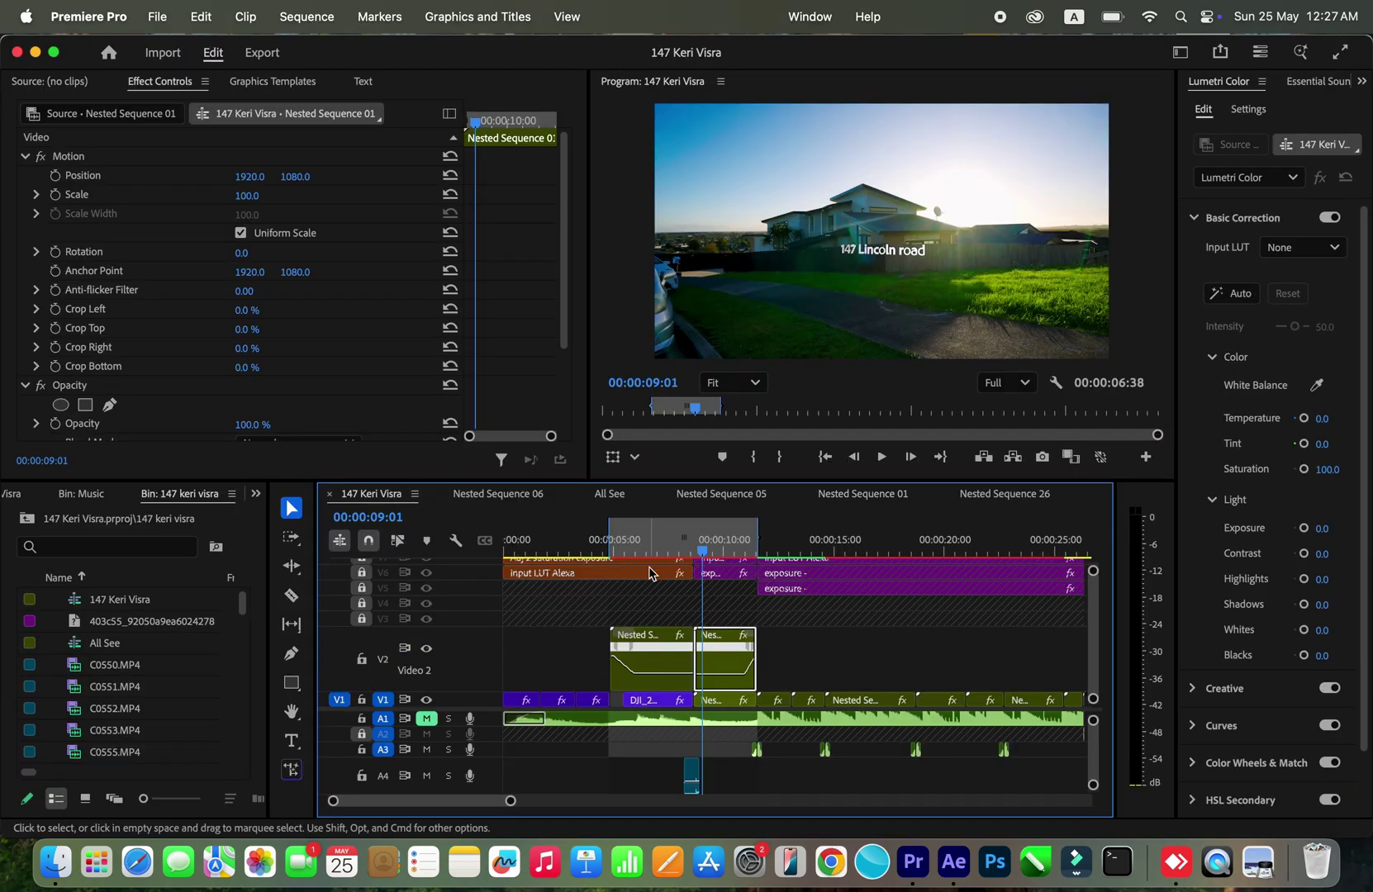
pyautogui.press('-')
pyautogui.rightClick(615, 547)
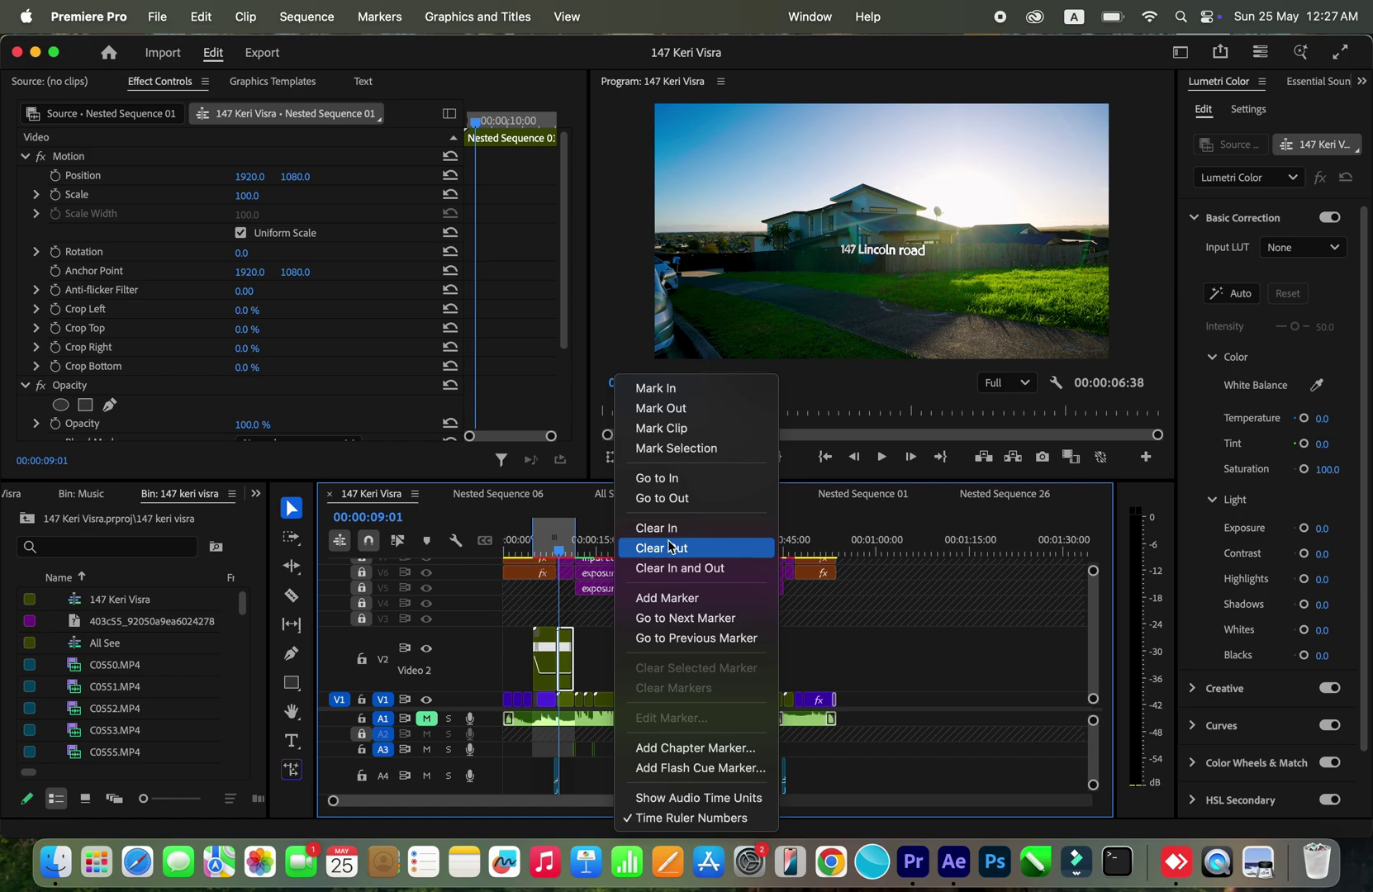
pyautogui.click(694, 569)
# Step: Park the playhead at 00:00:12:43 with playback resolution kept at Full
pyautogui.click(585, 546)
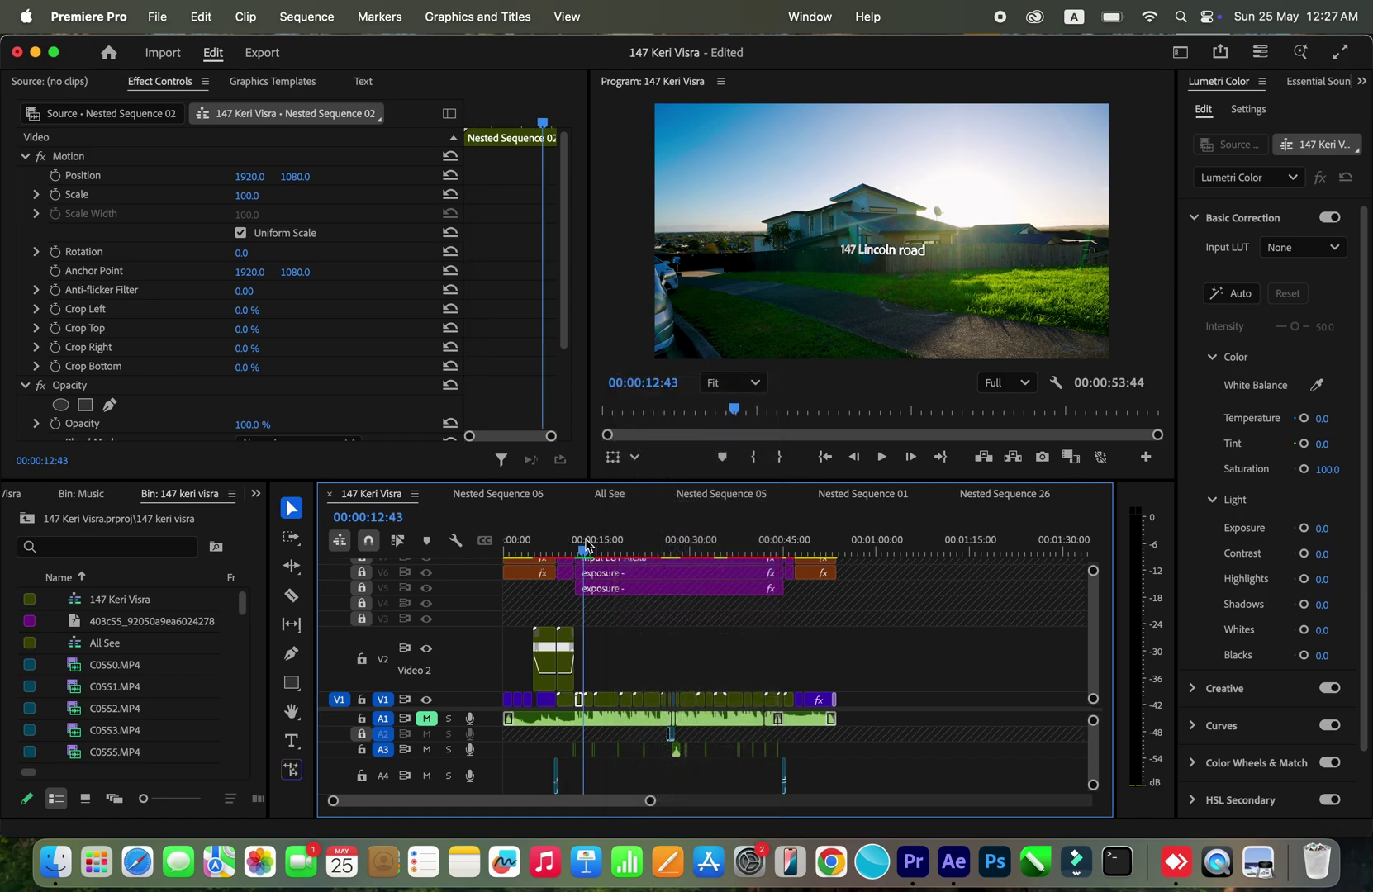
pyautogui.press('=')
pyautogui.press('=')
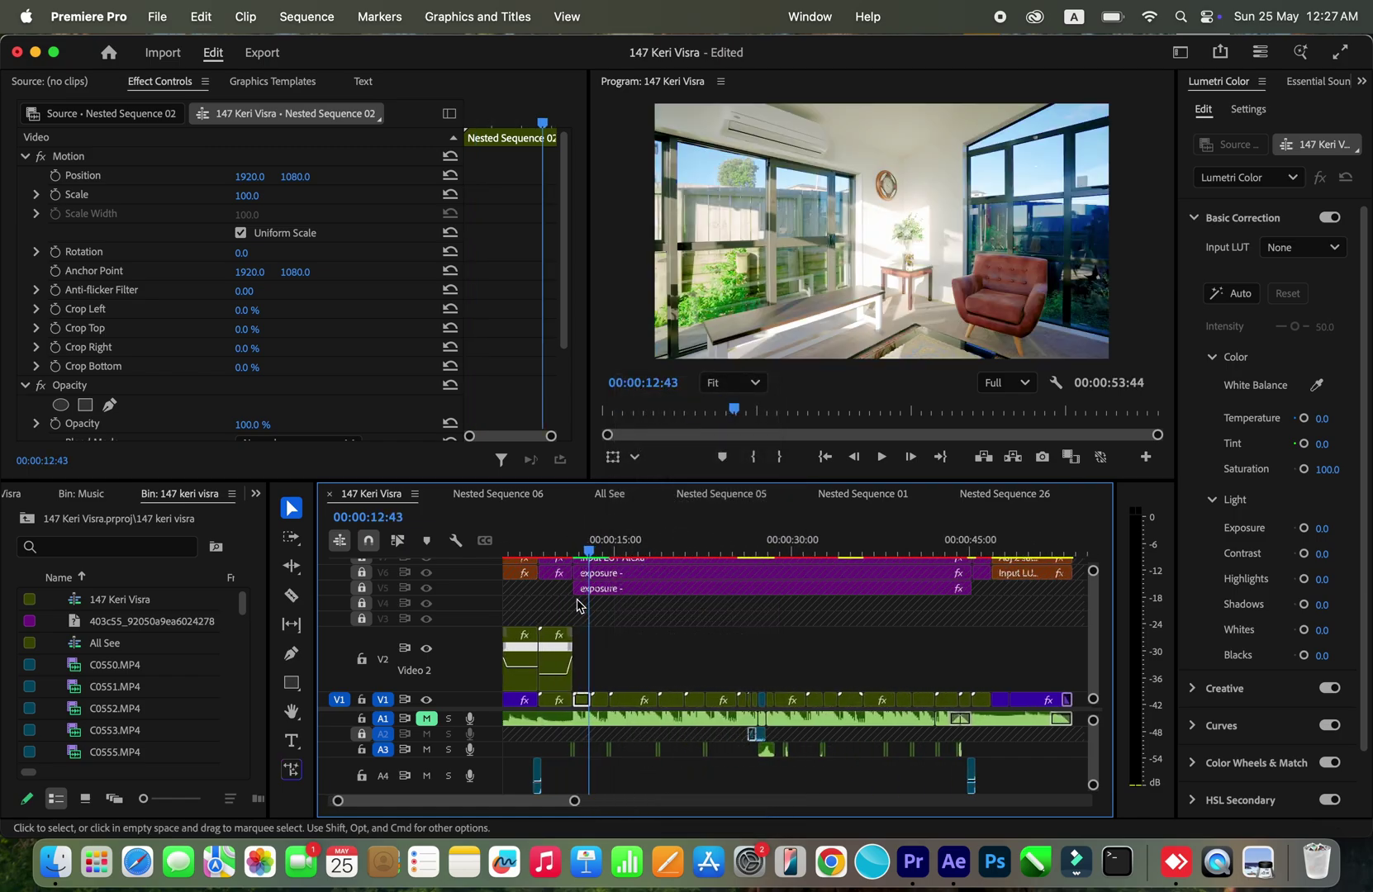
pyautogui.hscroll(3, 609, 610)
pyautogui.hscroll(-3, 615, 610)
pyautogui.click(622, 611)
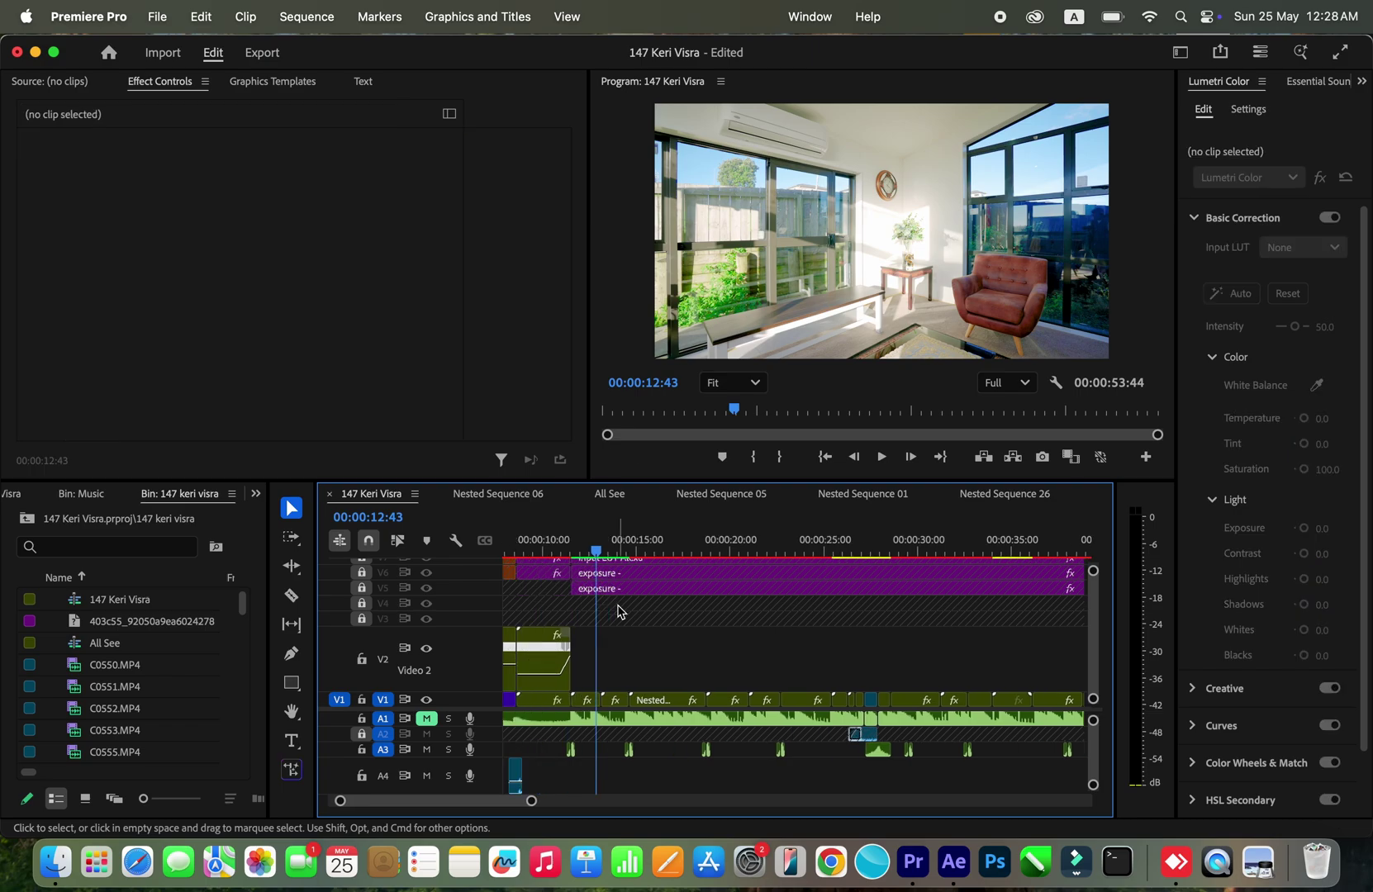
pyautogui.click(999, 386)
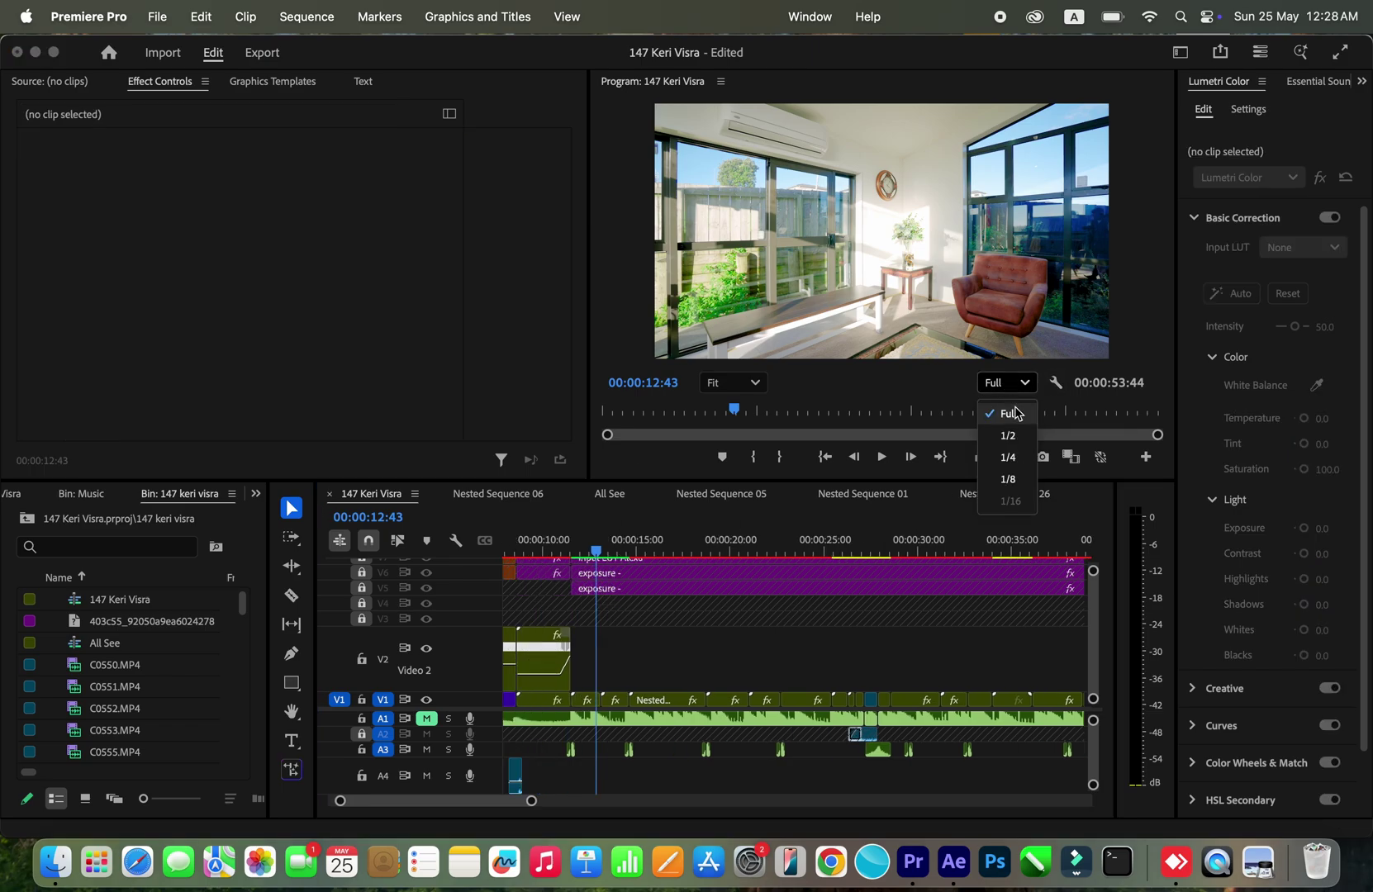
pyautogui.click(1021, 384)
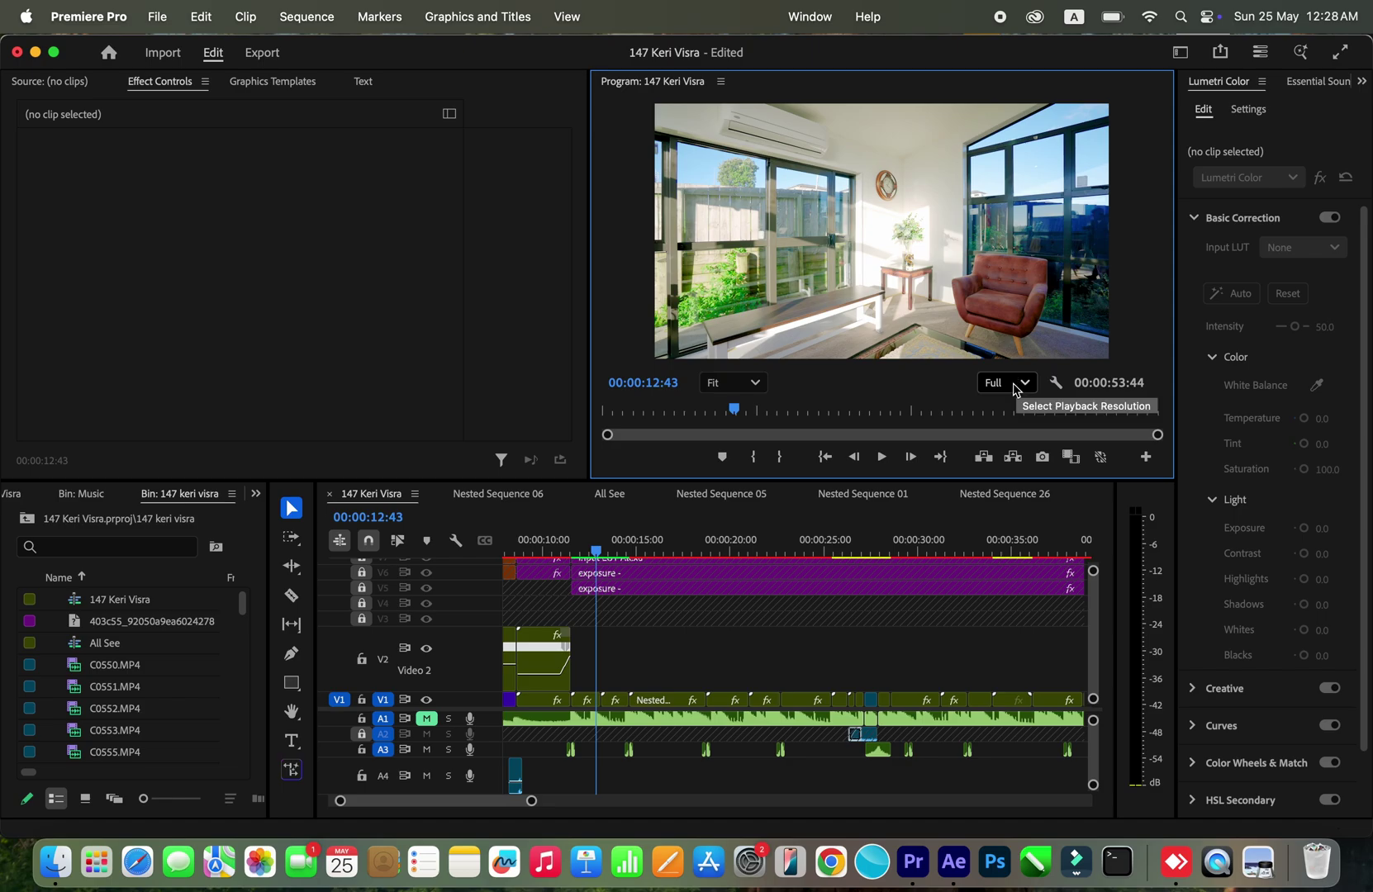
pyautogui.click(659, 606)
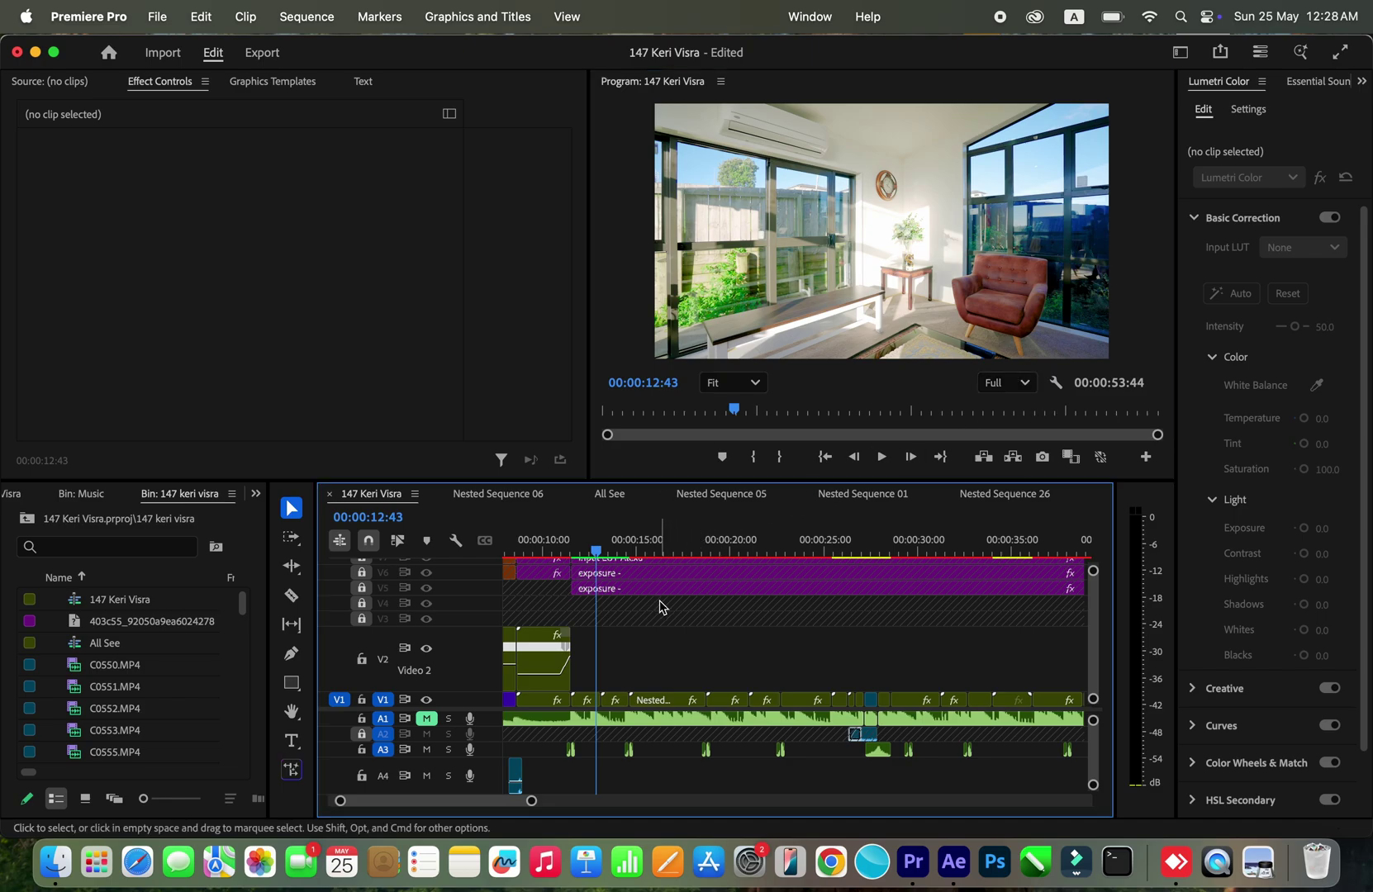
# Step: Play the sequence with pauses, then replay a short stretch from the table shot
pyautogui.press('space')
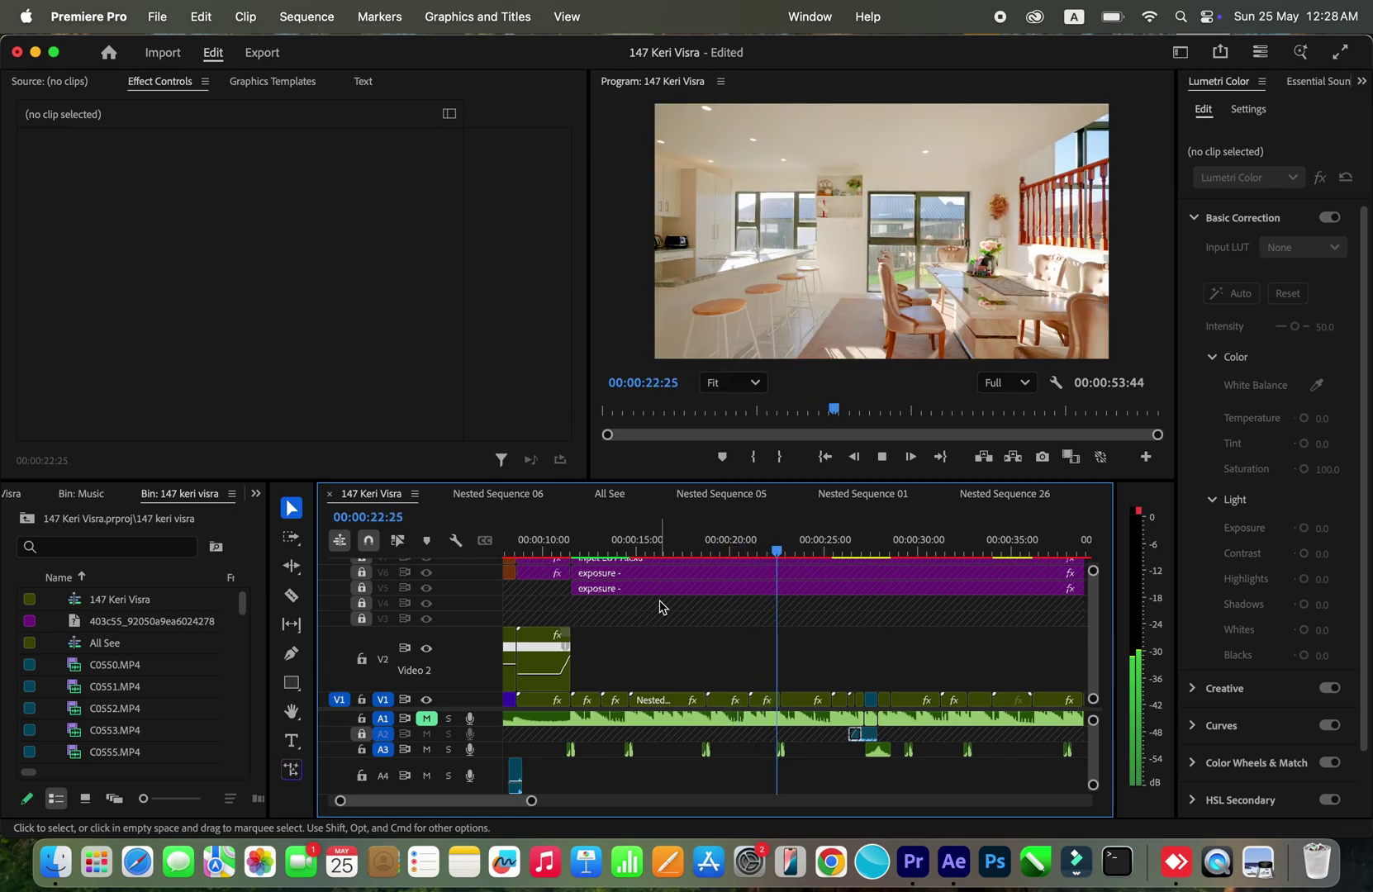
pyautogui.press('space')
pyautogui.click(762, 722)
pyautogui.press('space')
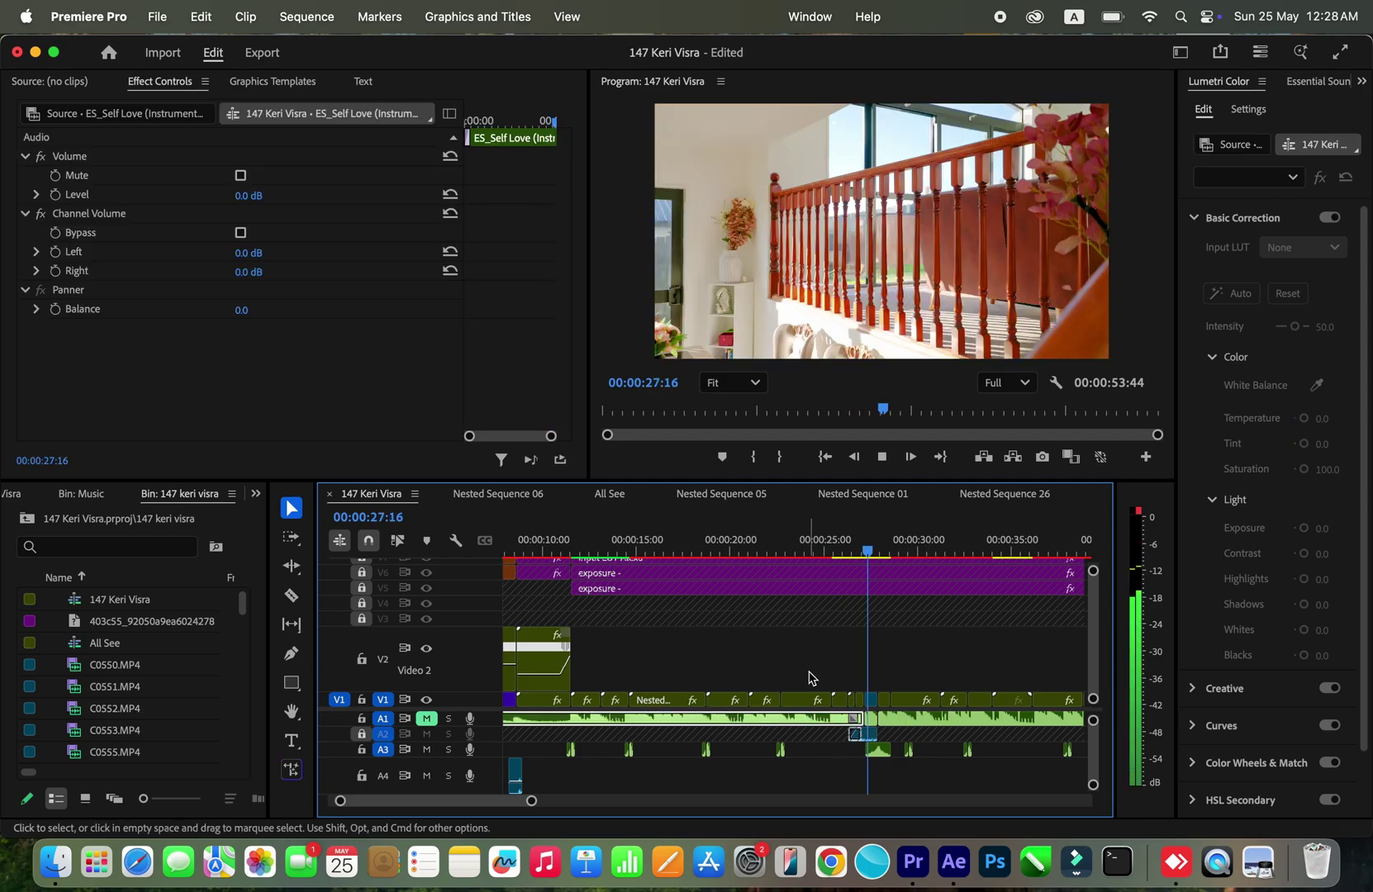
pyautogui.press('space')
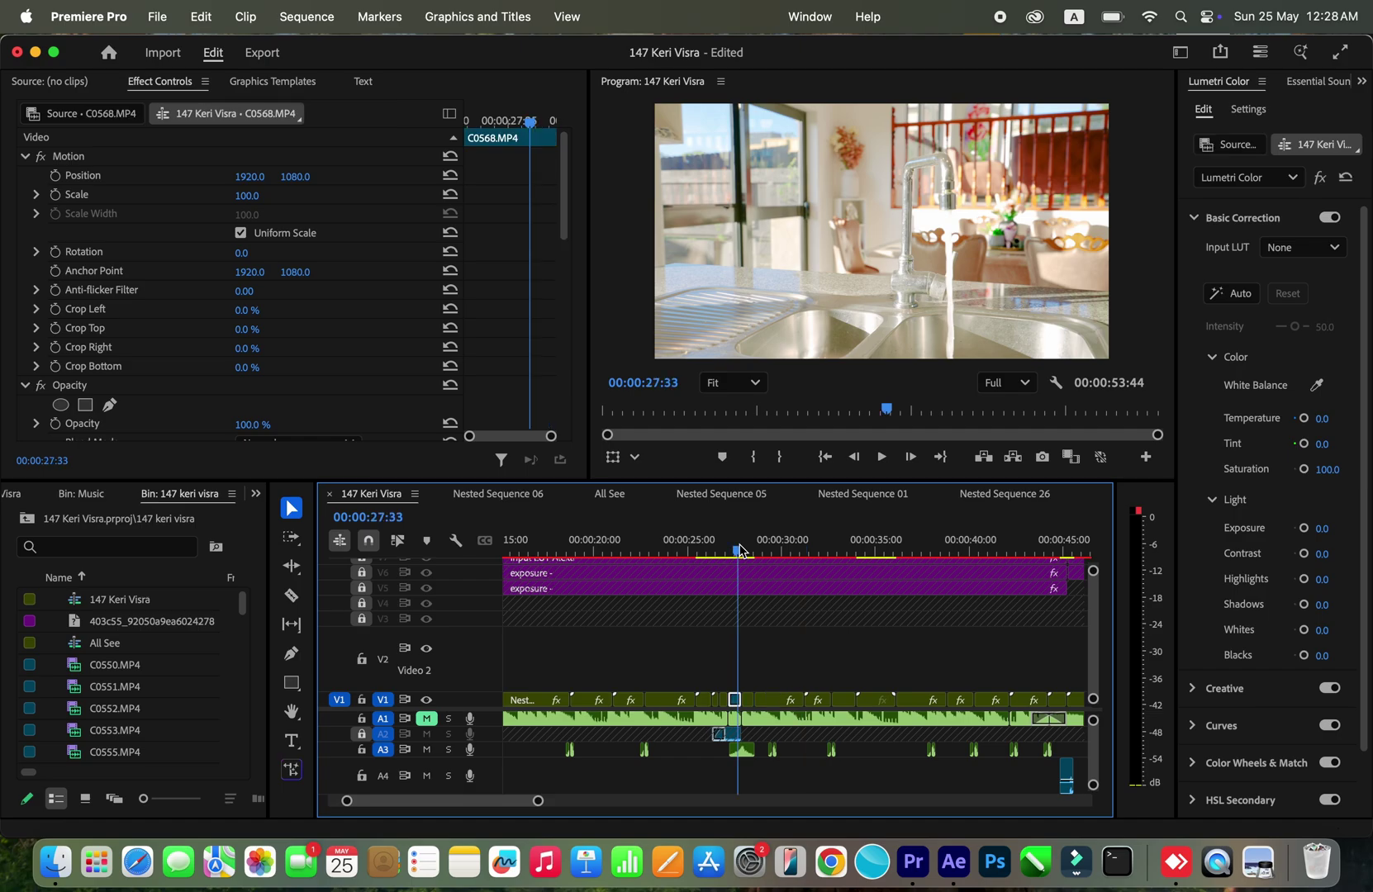
pyautogui.moveTo(739, 549); pyautogui.dragTo(717, 546)
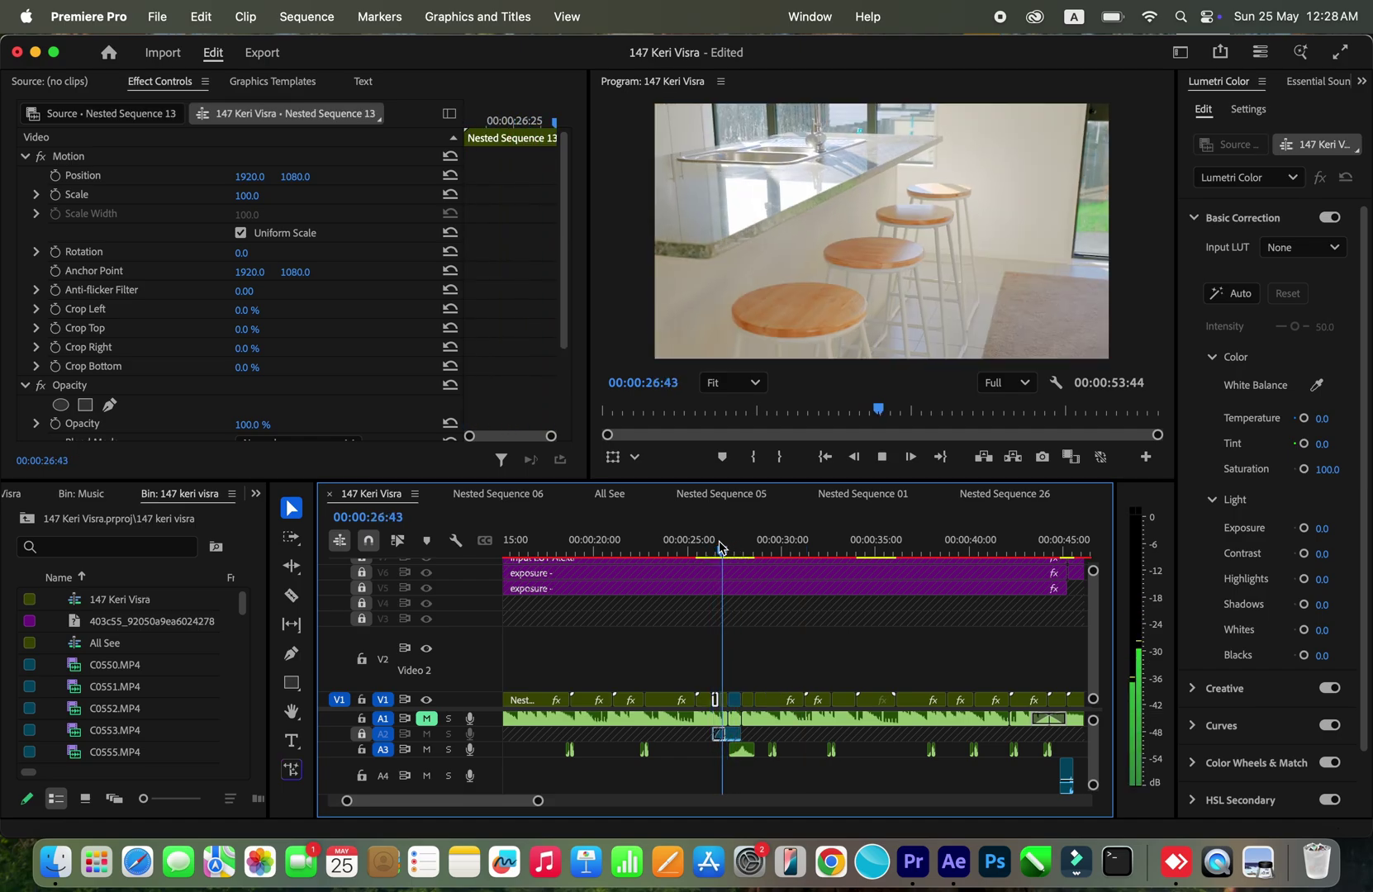
pyautogui.press('space')
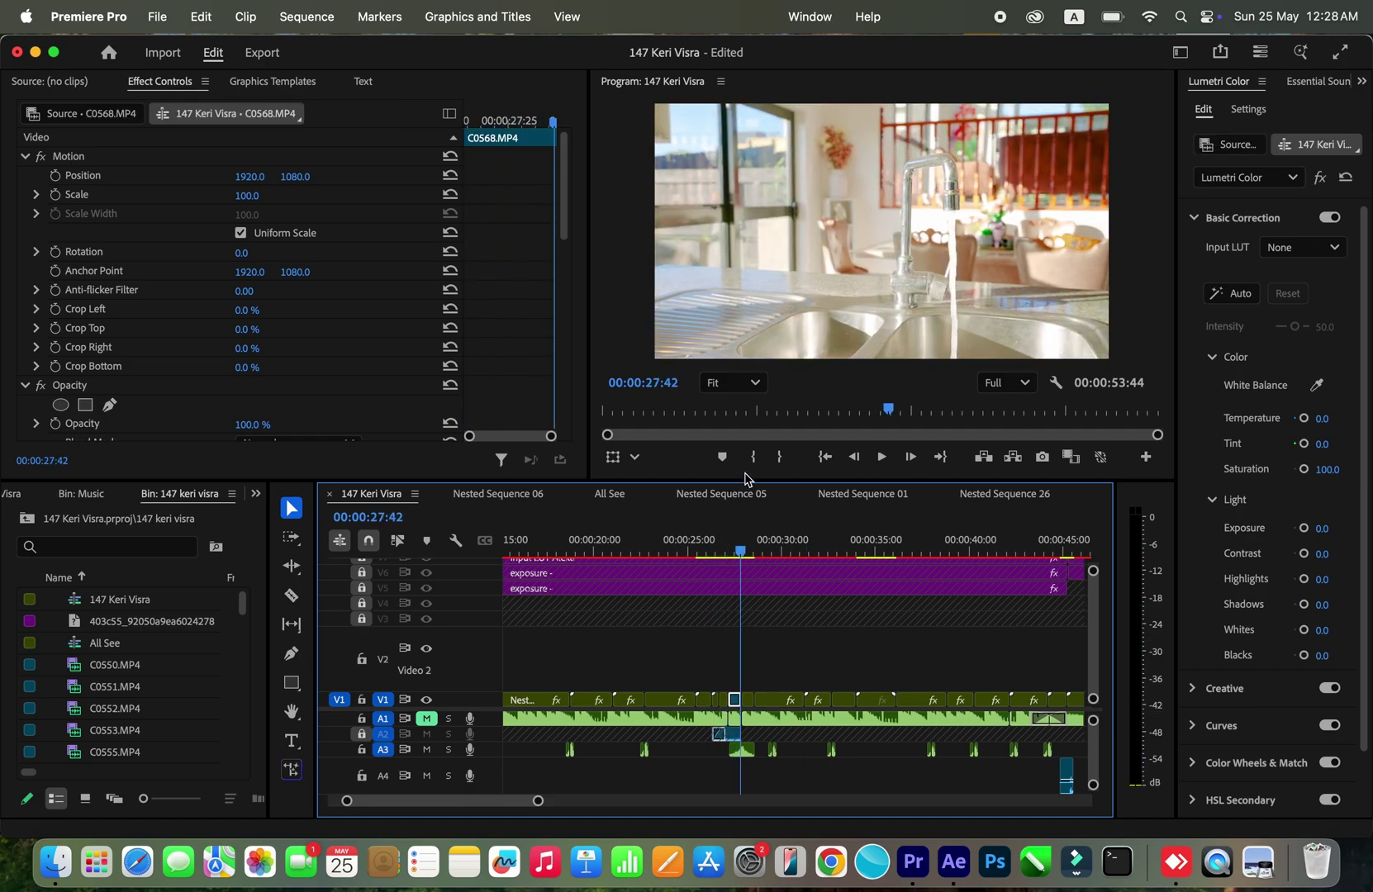
# Step: Enlarge the timeline panel and play from 00:00:28:12 through to 00:00:53:44
pyautogui.moveTo(748, 481); pyautogui.dragTo(751, 424)
pyautogui.hscroll(5, 724, 638)
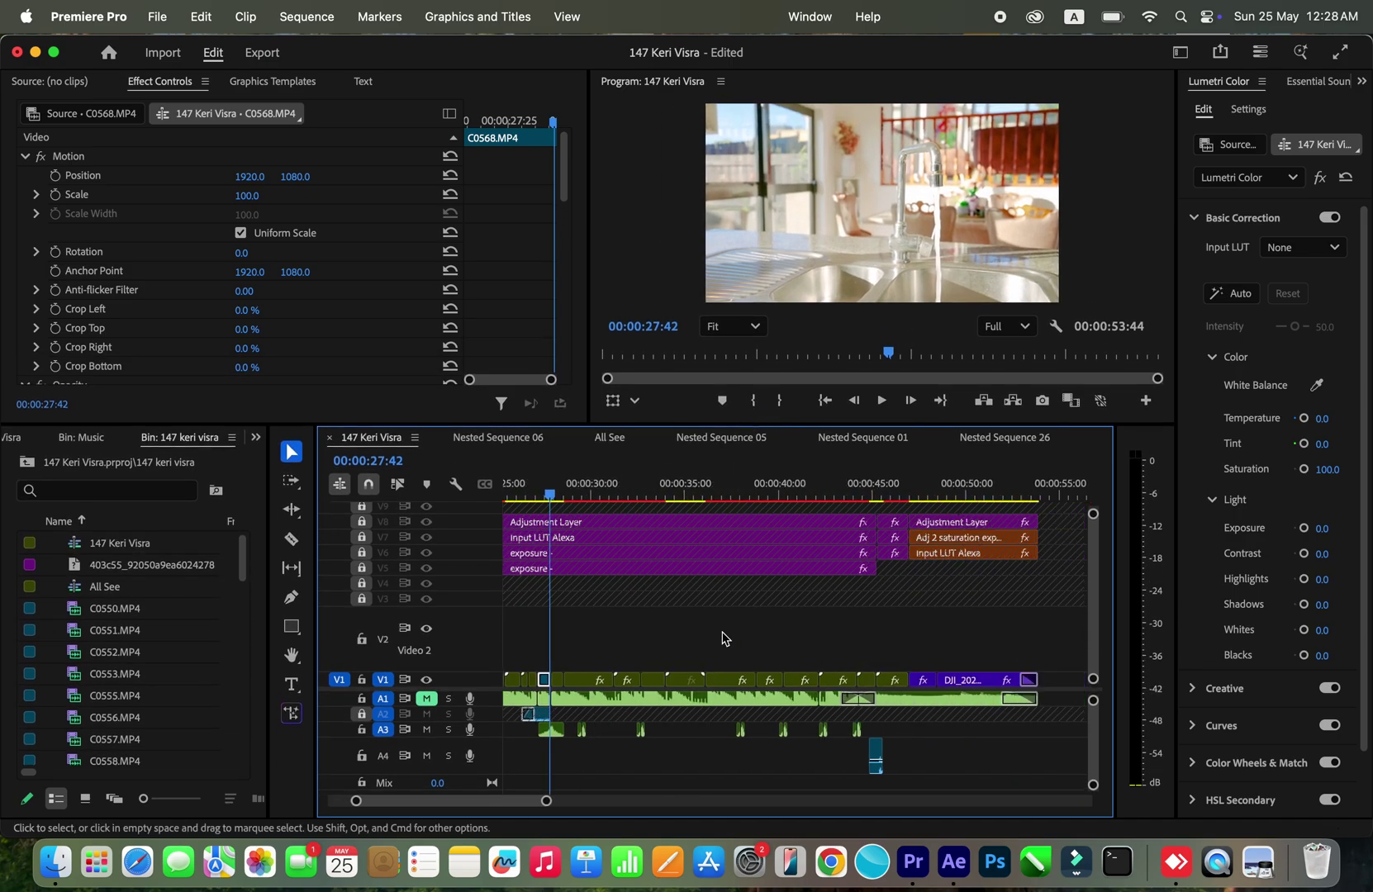
pyautogui.click(641, 483)
pyautogui.press('space')
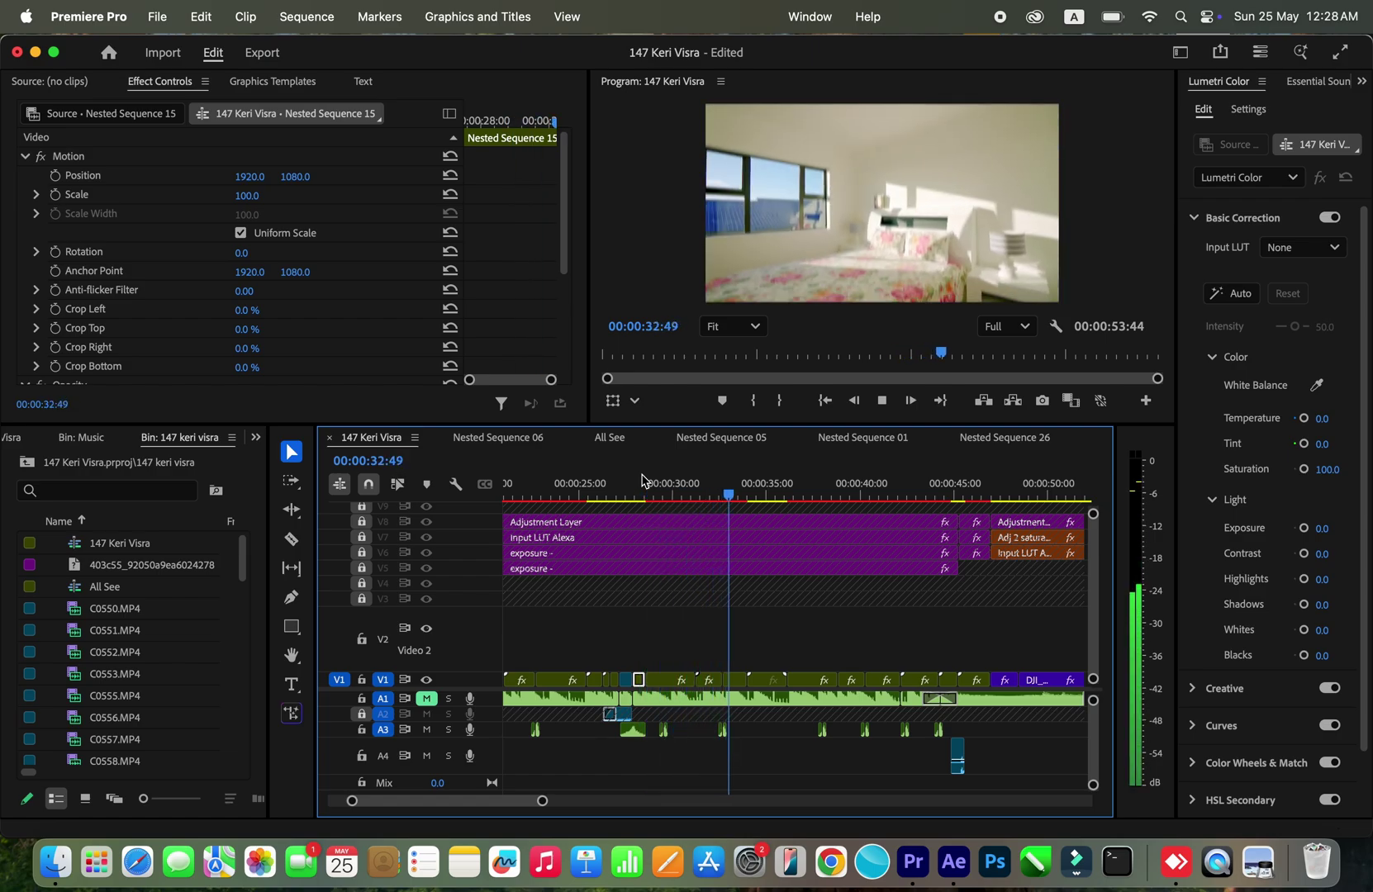
pyautogui.press('-')
pyautogui.press('-')
pyautogui.press('-')
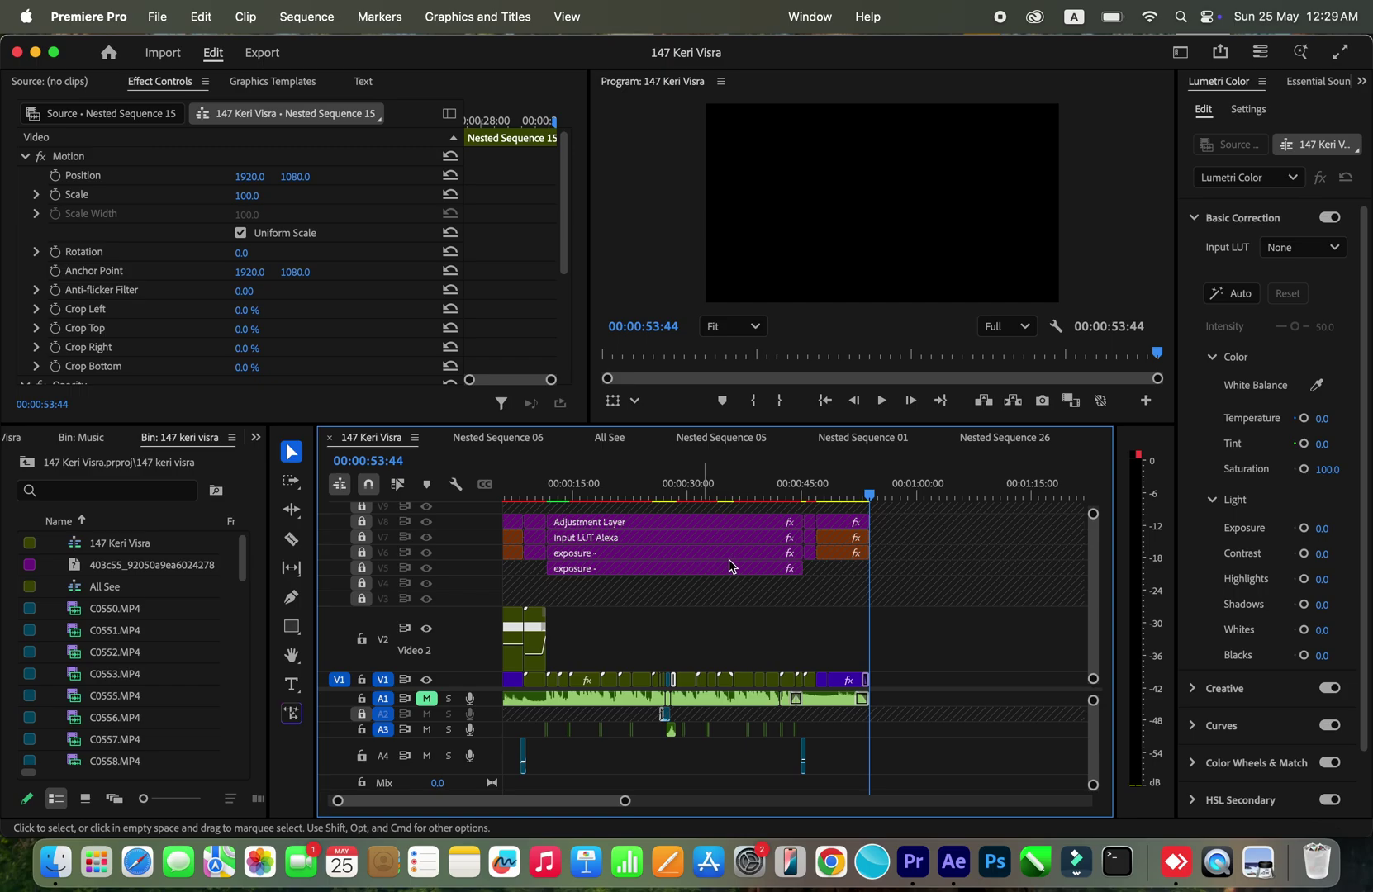
# Step: Step the playhead from 00:00:37:44 through the bathroom, kitchen and staircase shots
pyautogui.click(748, 494)
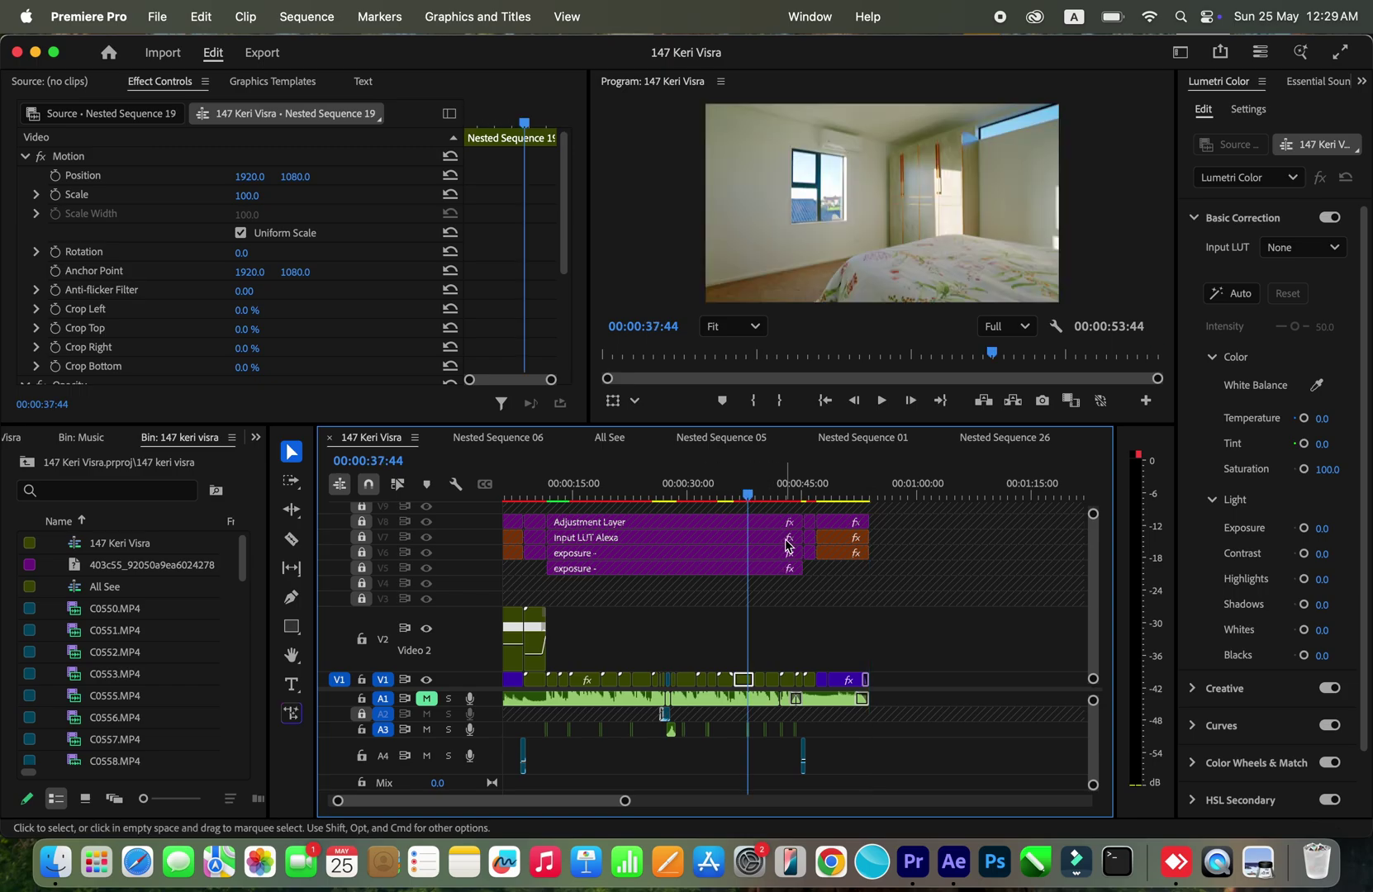
pyautogui.scroll(3, 787, 546)
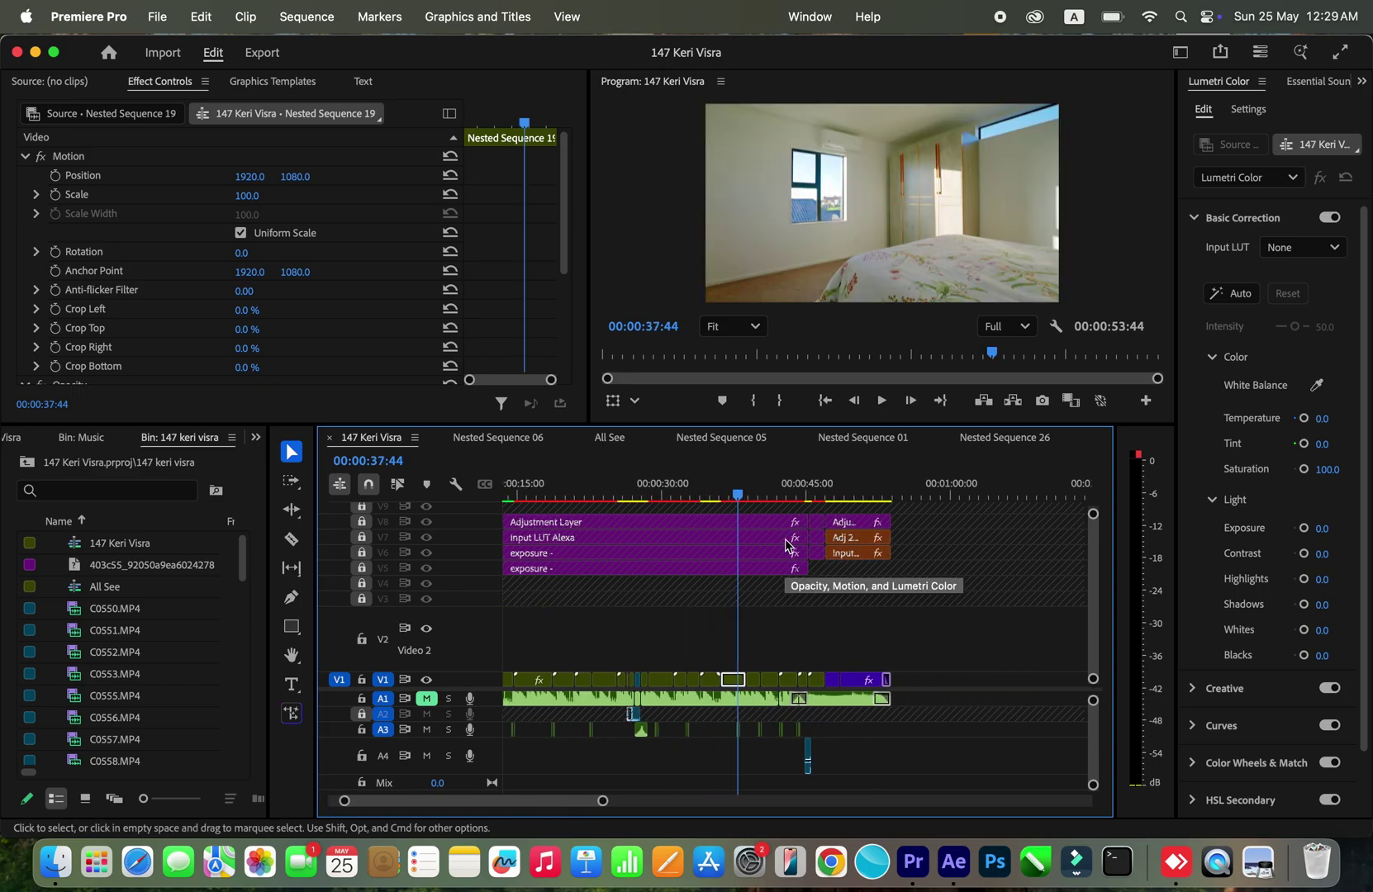
pyautogui.scroll(3, 787, 545)
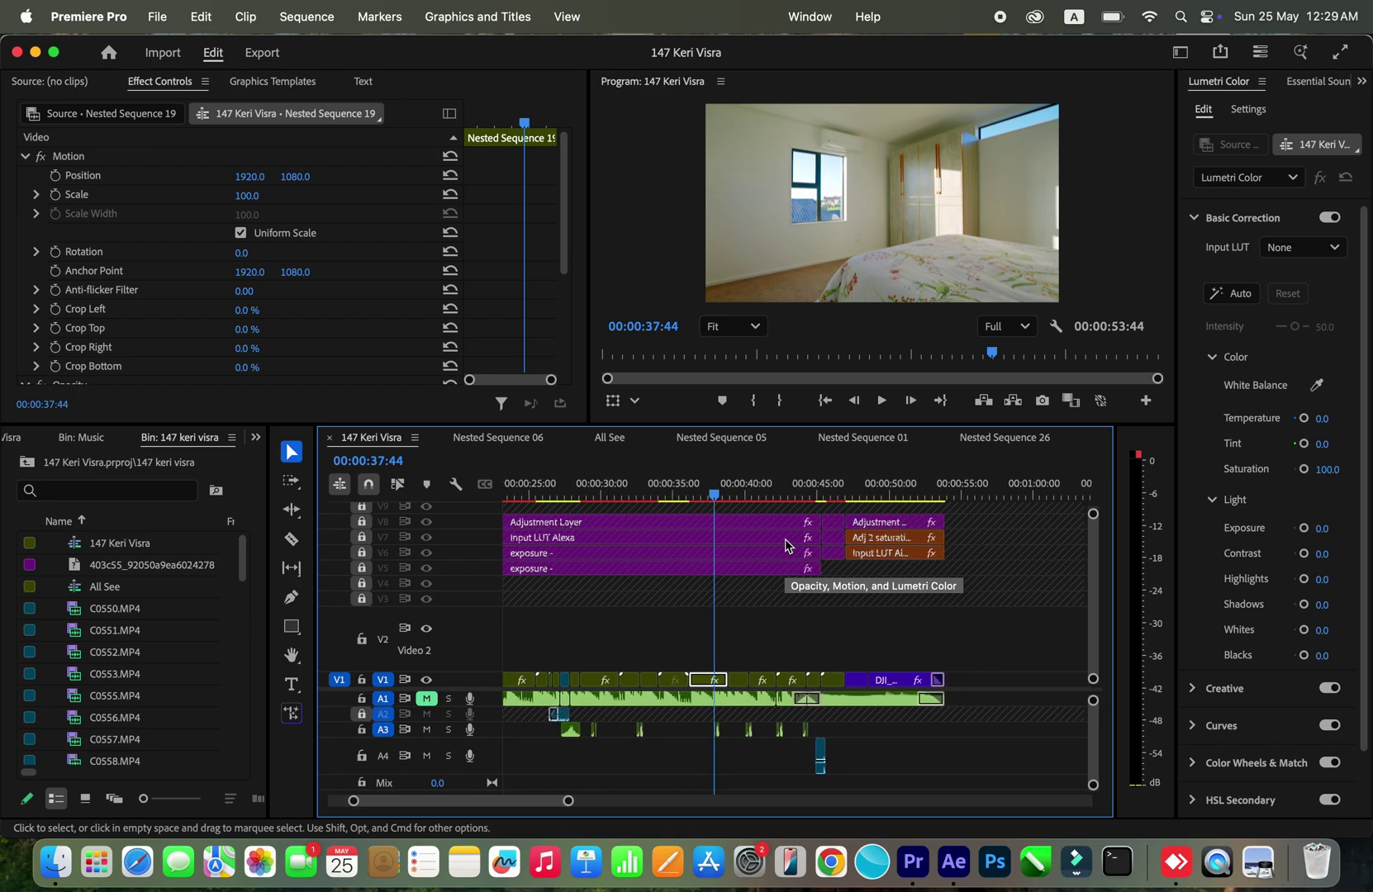
pyautogui.click(736, 496)
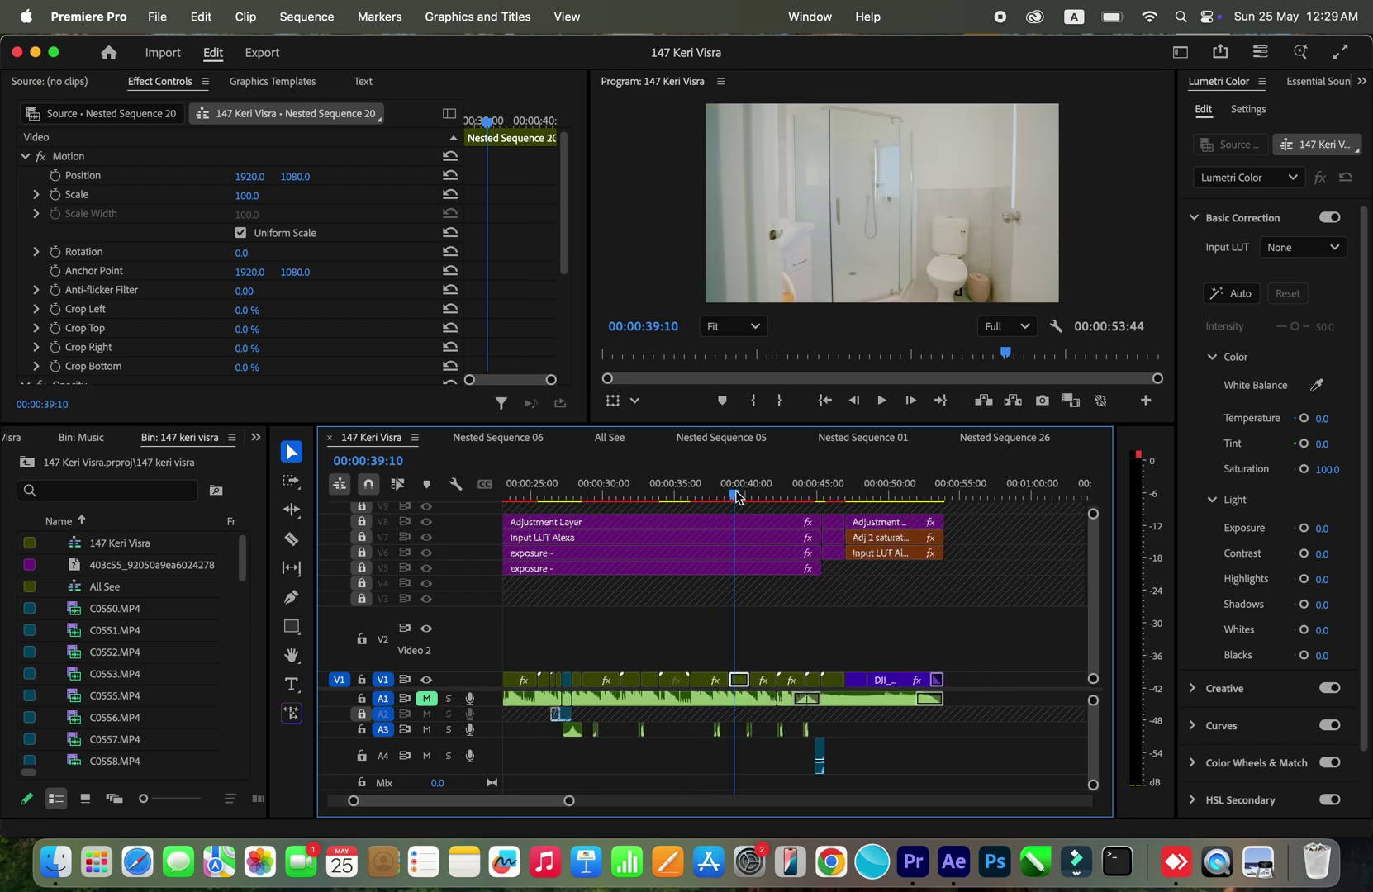
pyautogui.click(791, 497)
pyautogui.moveTo(794, 499); pyautogui.dragTo(820, 499)
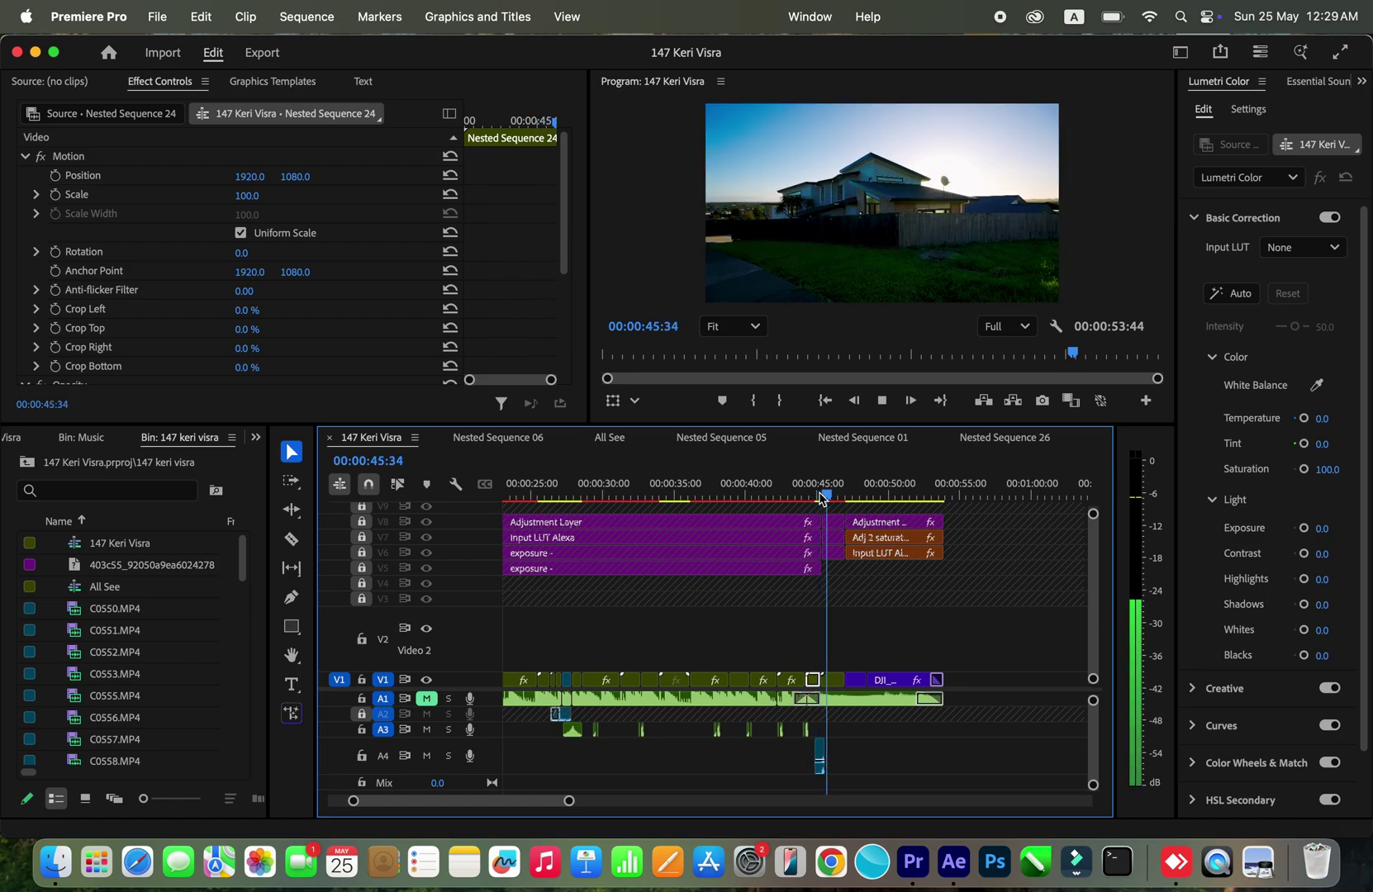
pyautogui.press('-')
pyautogui.press('-')
# Step: Return the playhead to 00:00:00:00 and zoom in on the opening clips
pyautogui.click(706, 493)
pyautogui.moveTo(707, 496); pyautogui.dragTo(496, 496)
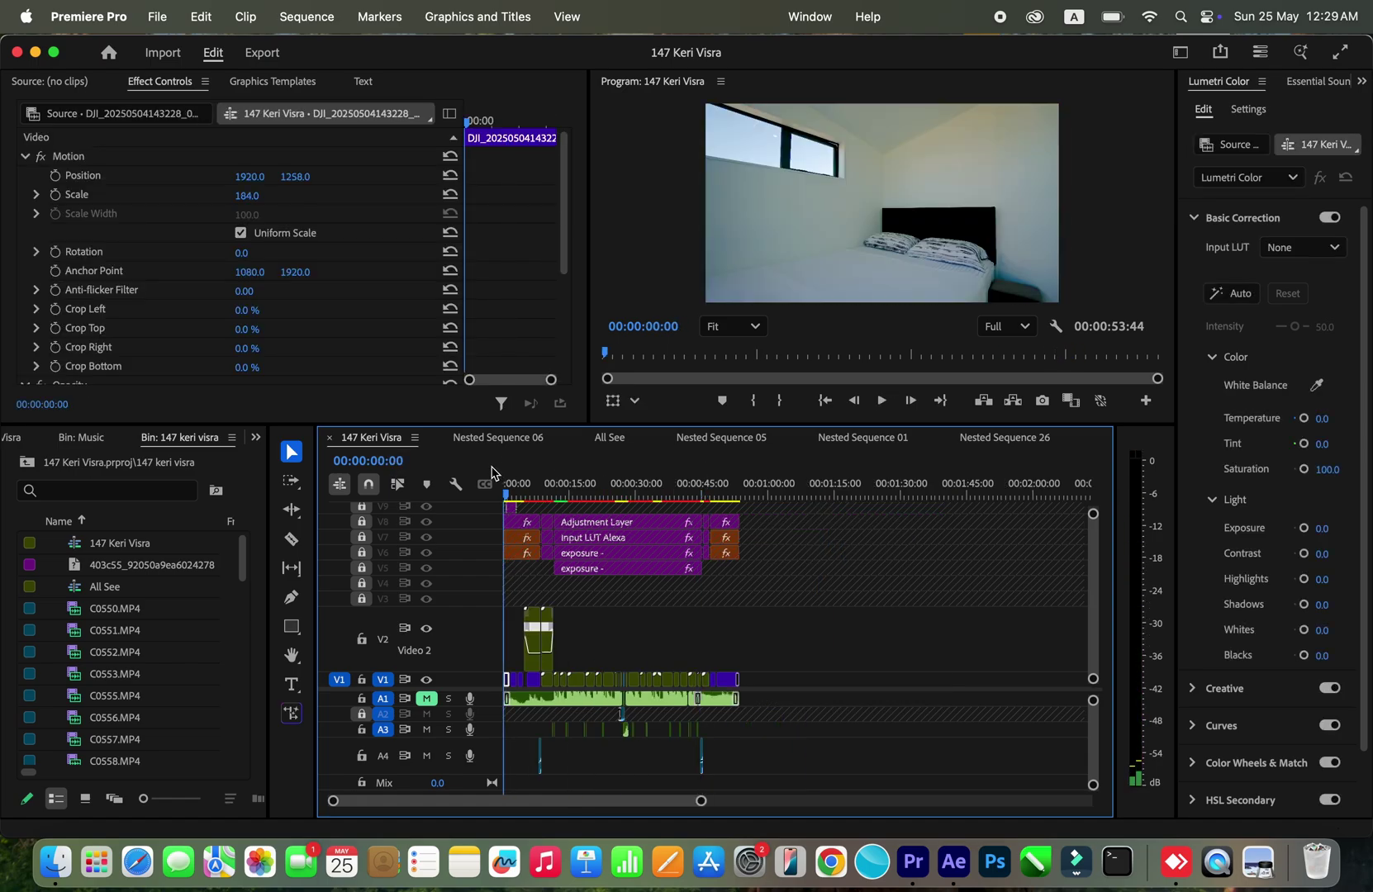
pyautogui.press('=')
pyautogui.press('=')
pyautogui.press('=')
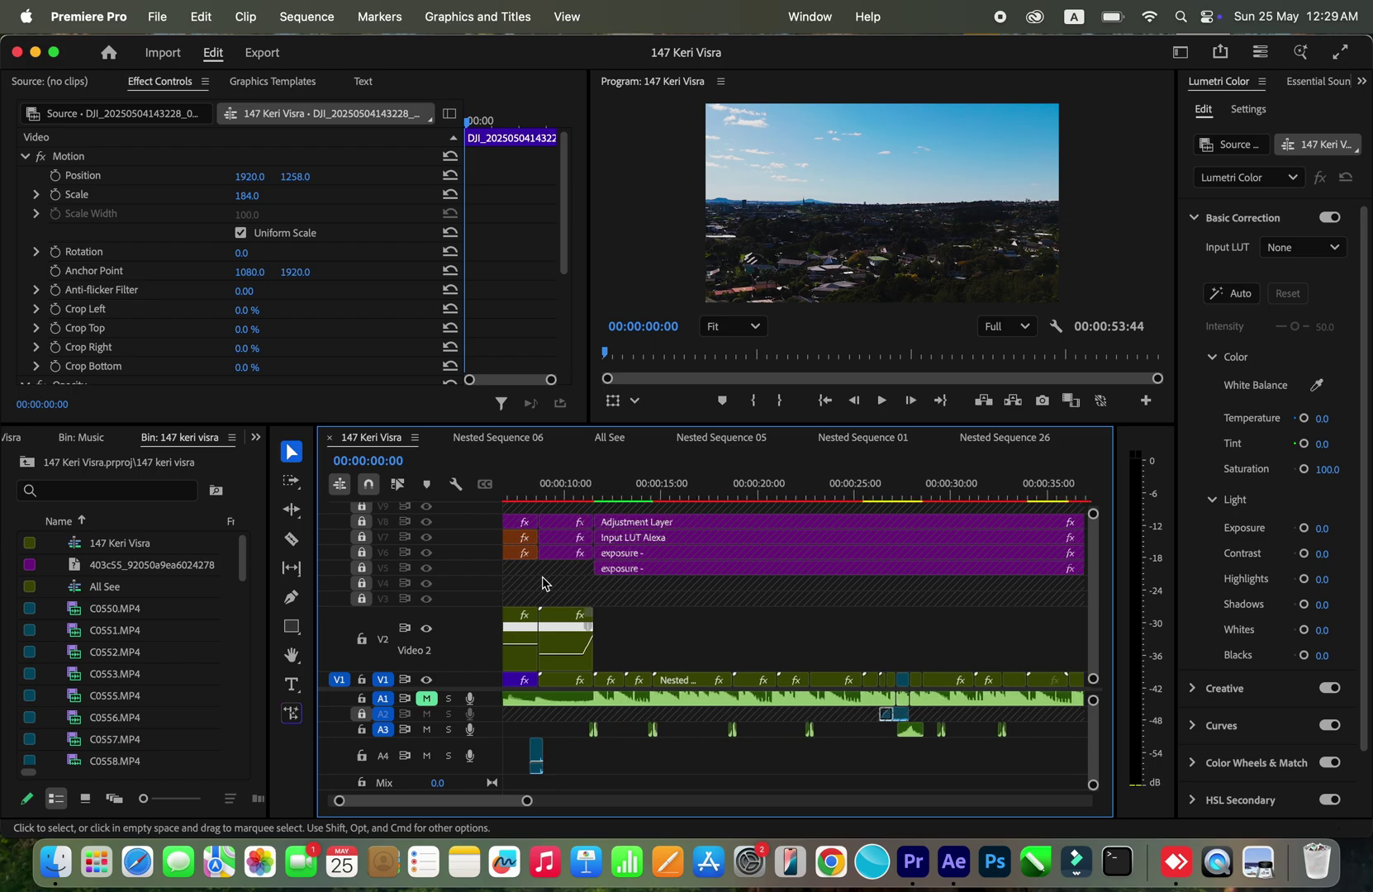